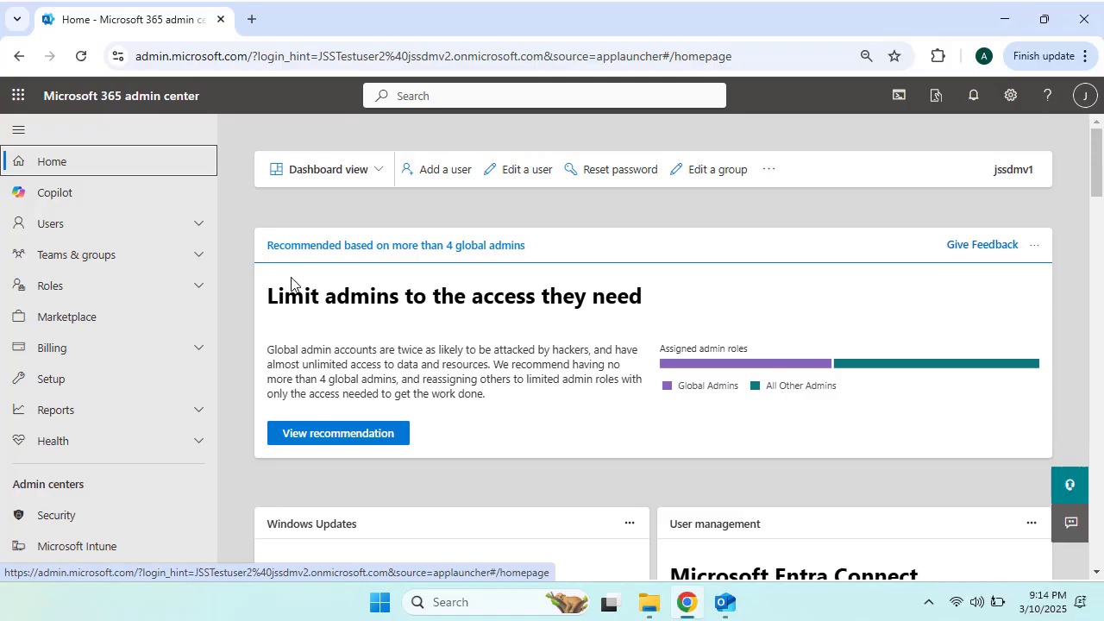
- Open the Exchange admin center from the Microsoft 365 admin center and go to its mail flow rules
scroll(134, 414, "down", 1)
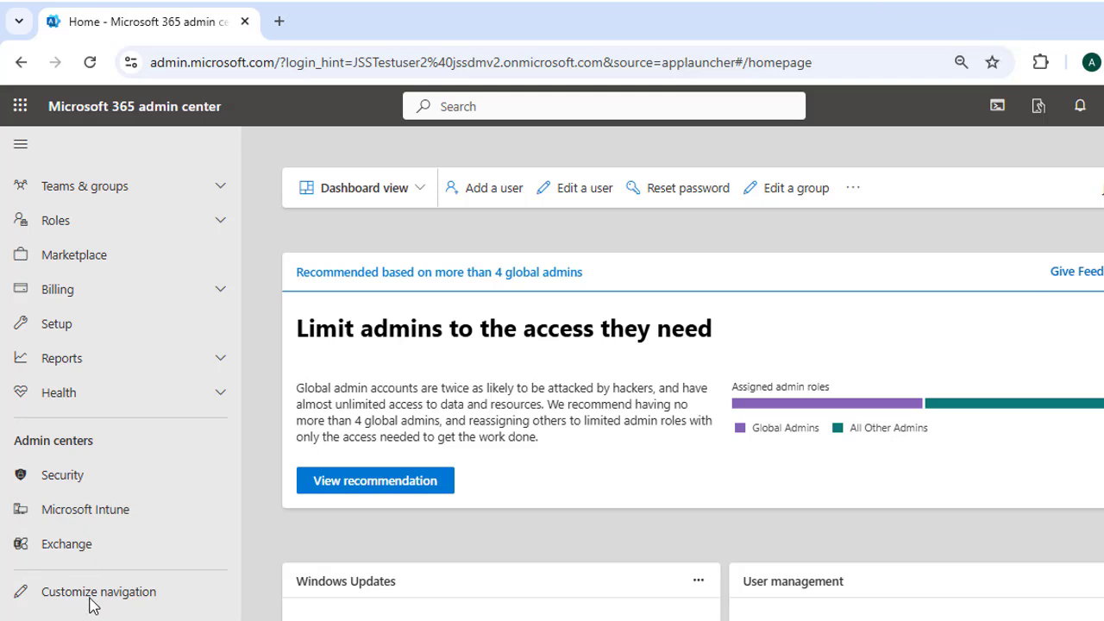
left_click(69, 547)
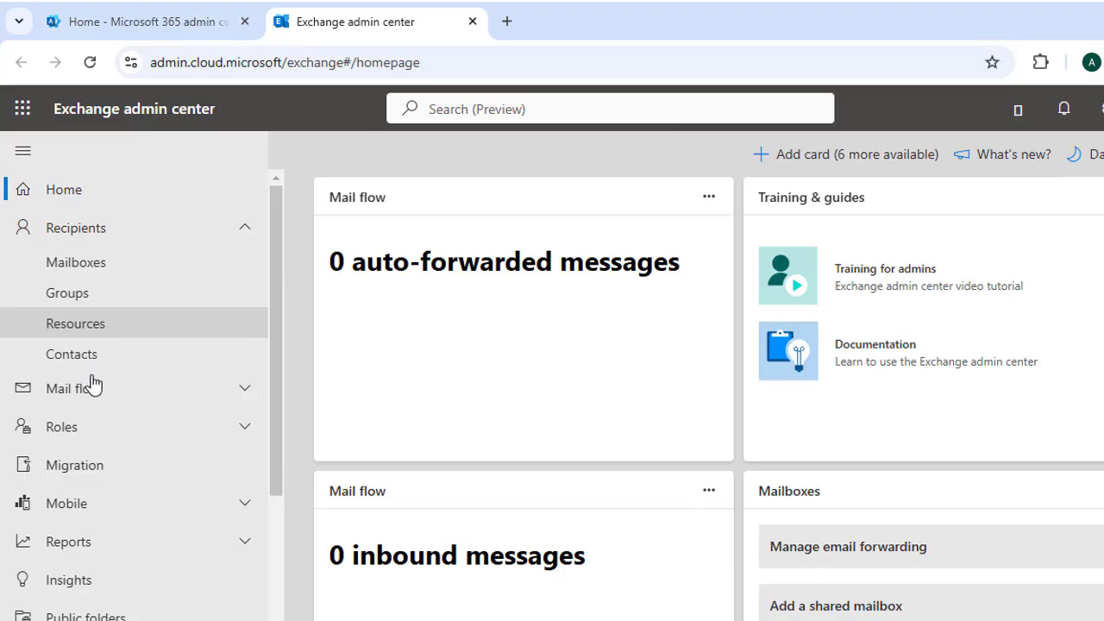
left_click(183, 396)
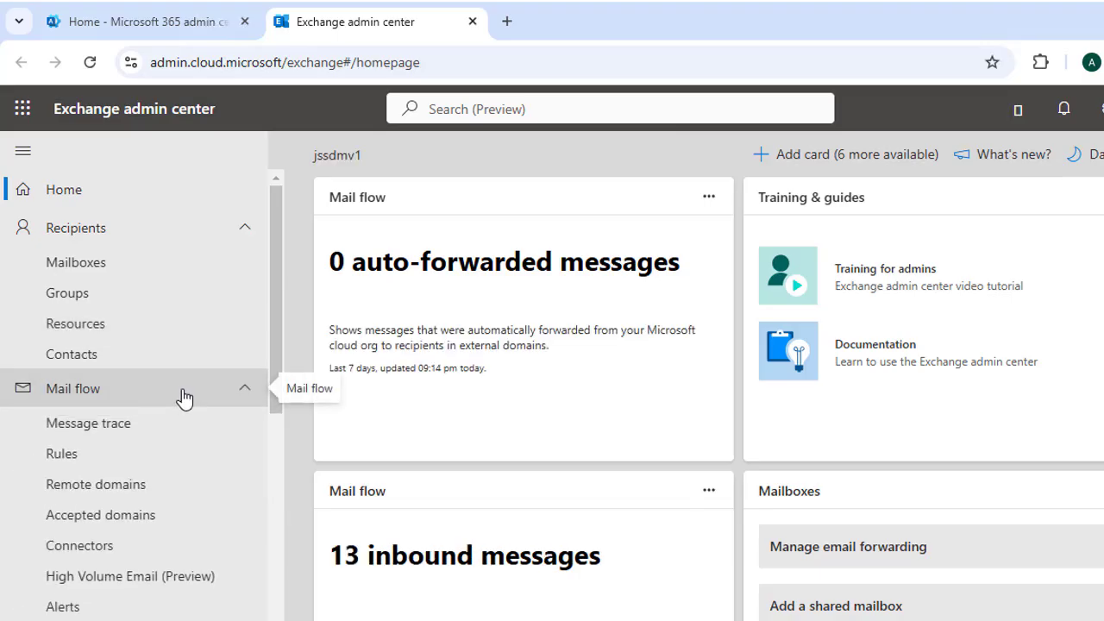
left_click(69, 465)
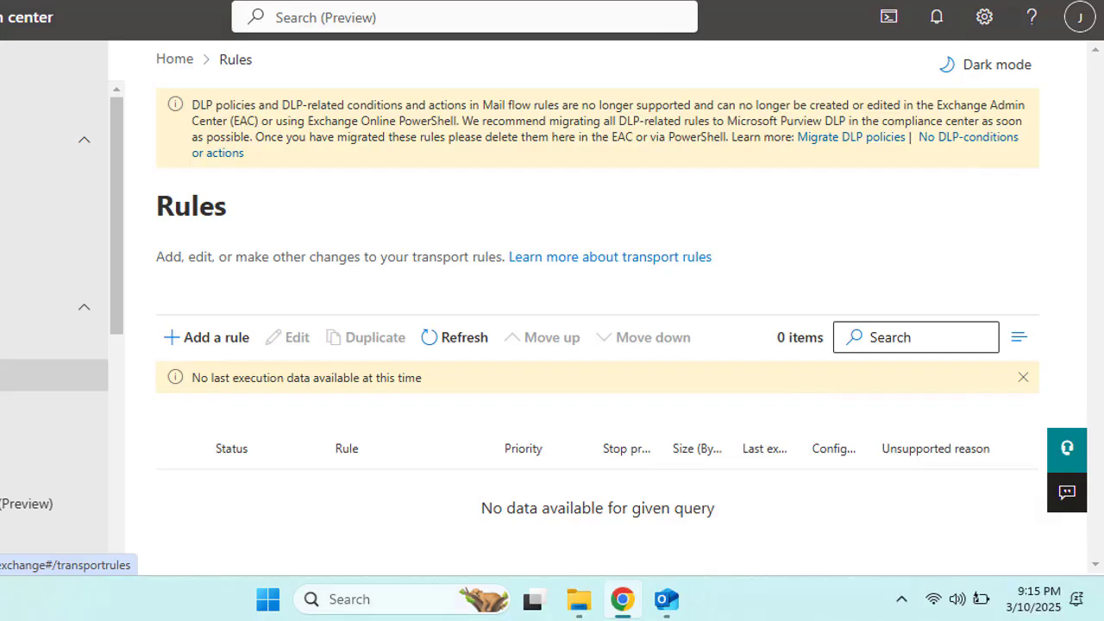
- Create a new transport rule named "Block External Emails" and base its condition on the sender
left_click(224, 345)
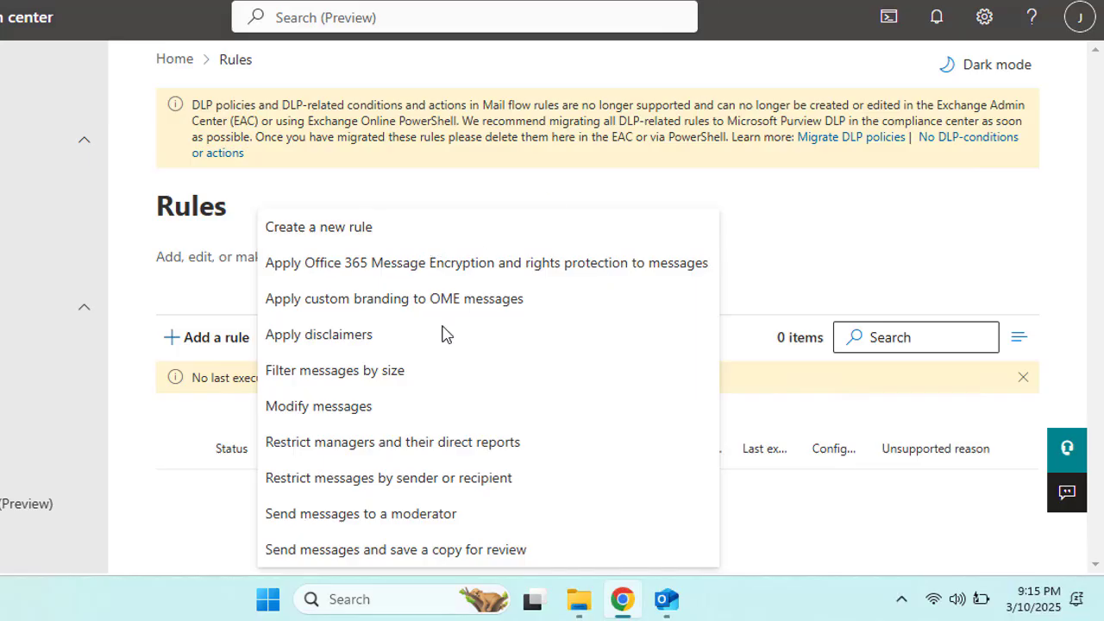
left_click(358, 235)
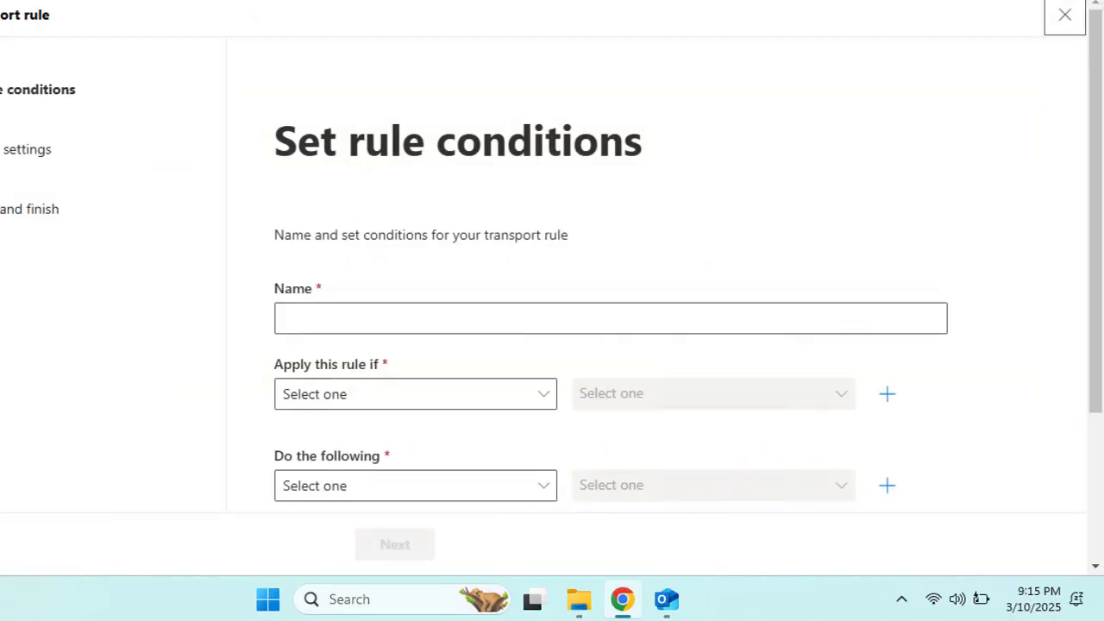
scroll(338, 316, "down", 1)
scroll(338, 303, "up", 1)
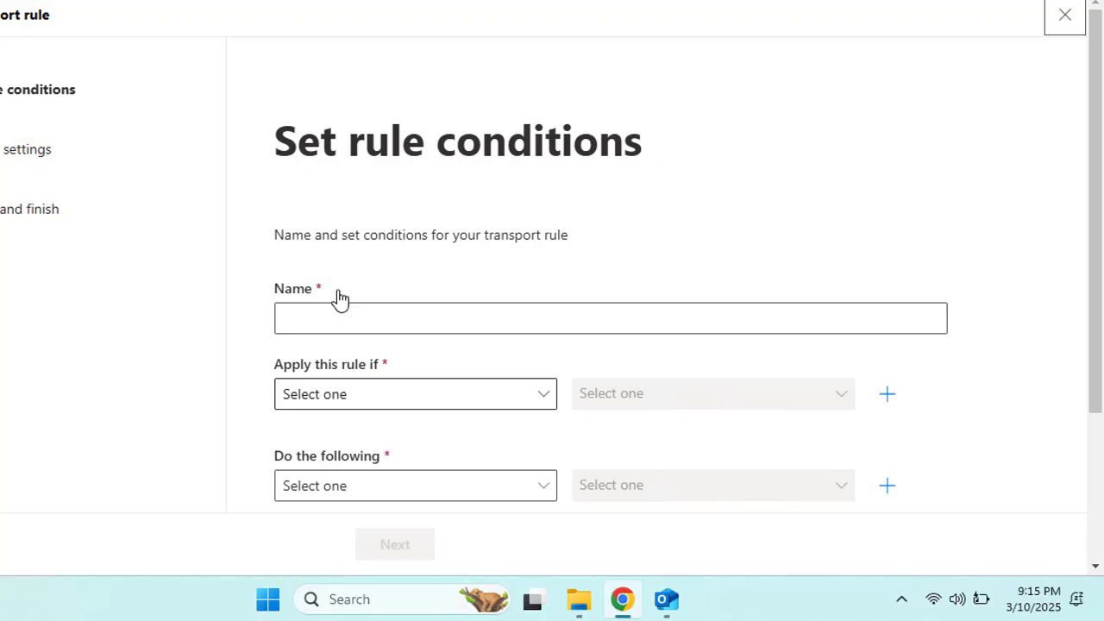
left_click(396, 320)
type("bloc")
key("BackSpace")
key("BackSpace")
key("BackSpace")
key("BackSpace")
type("Block")
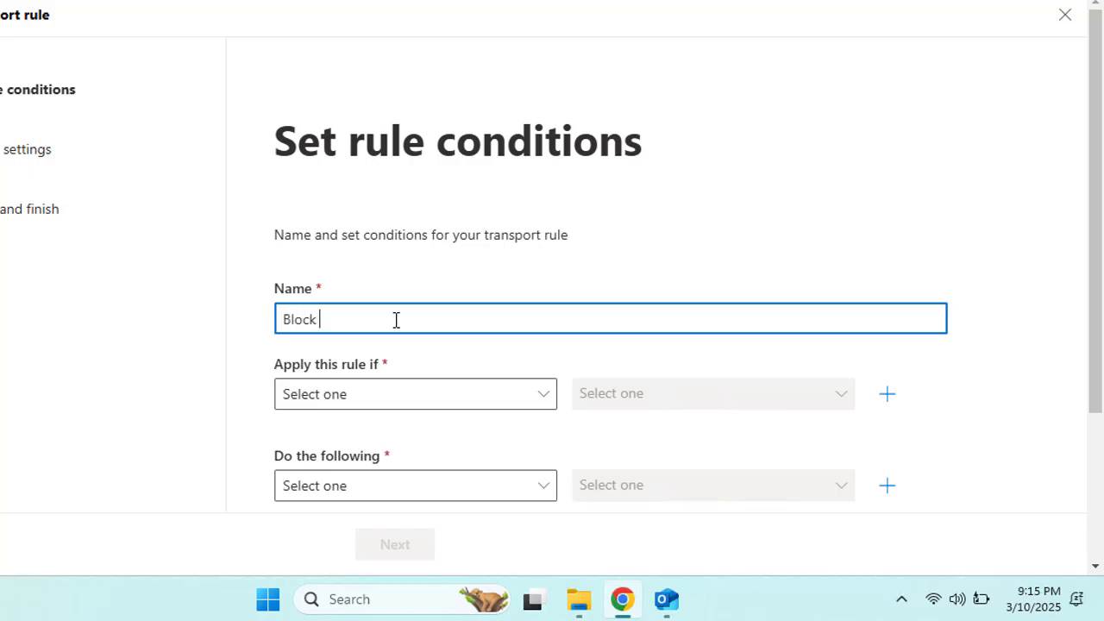
type(" External Emails")
left_click(377, 399)
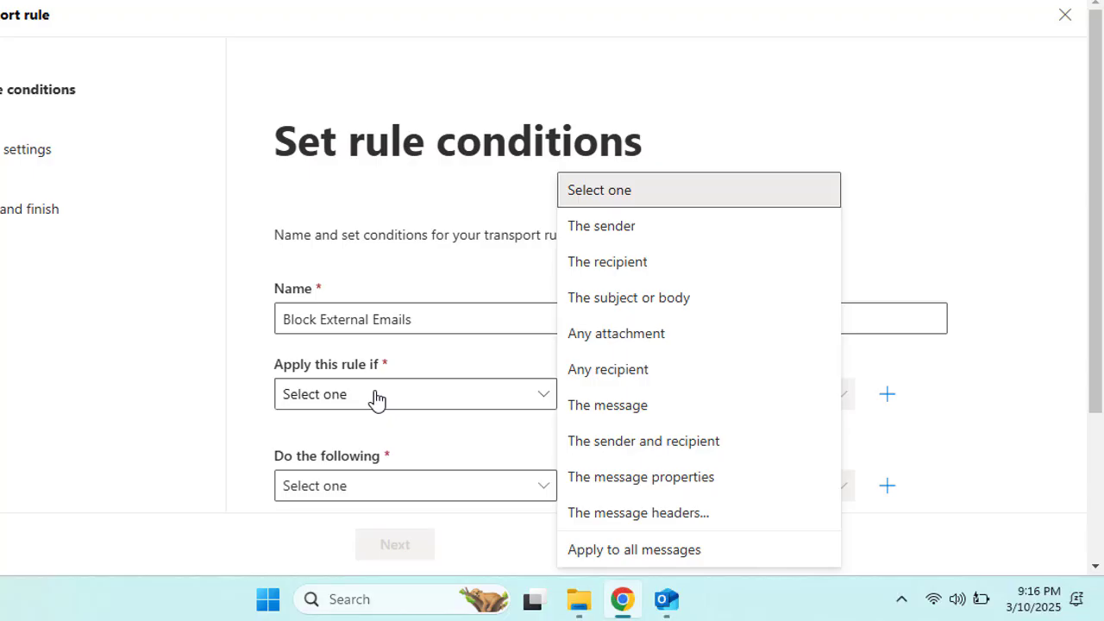
left_click(630, 243)
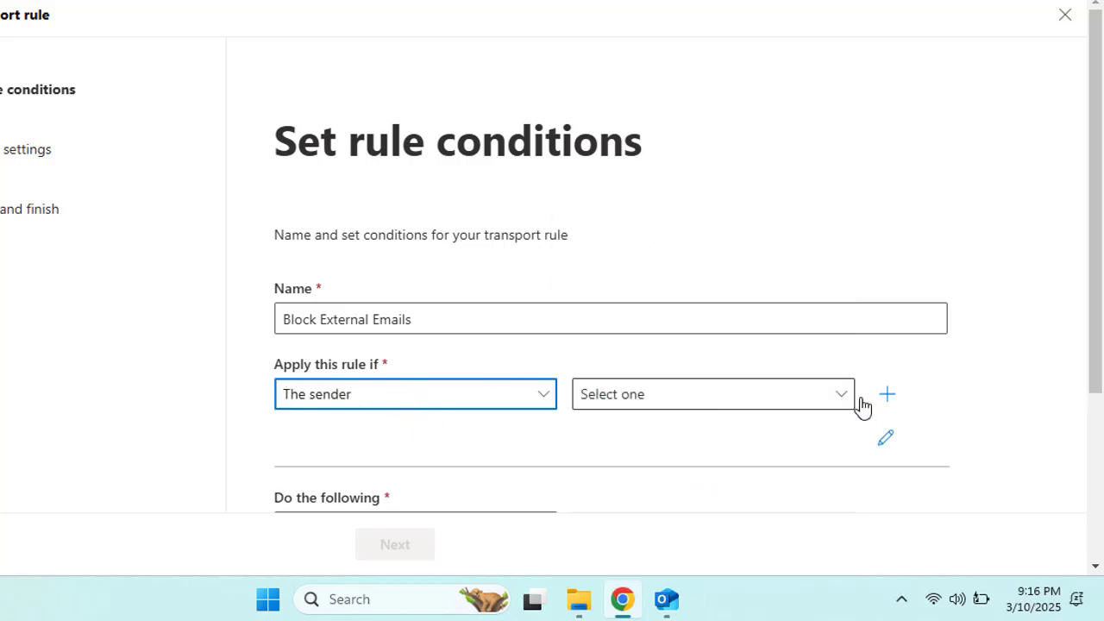
left_click(829, 406)
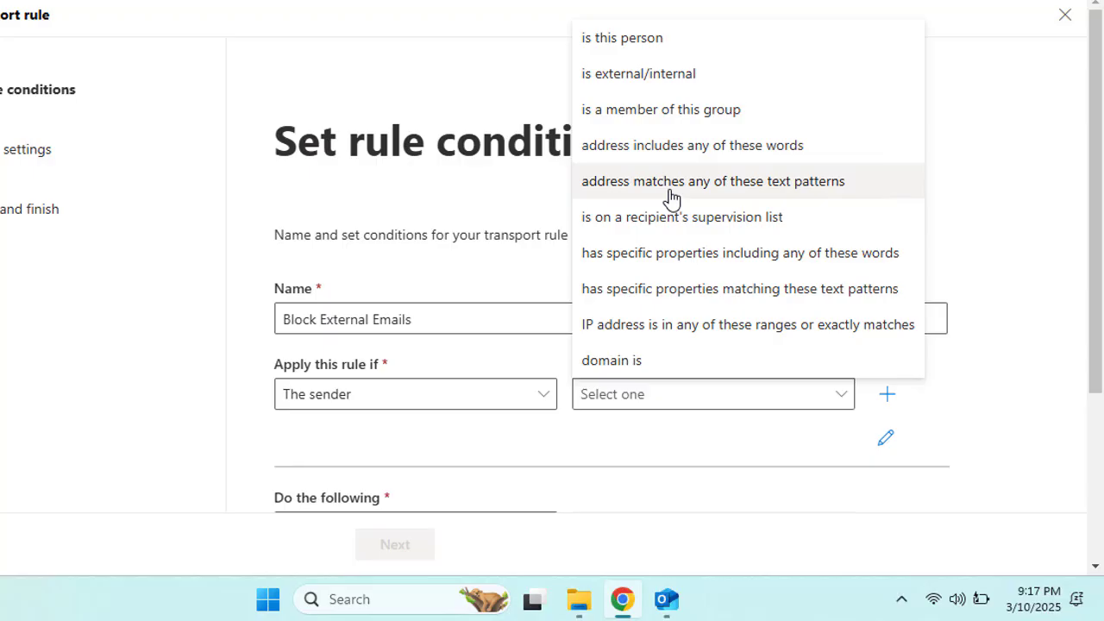
left_click(638, 74)
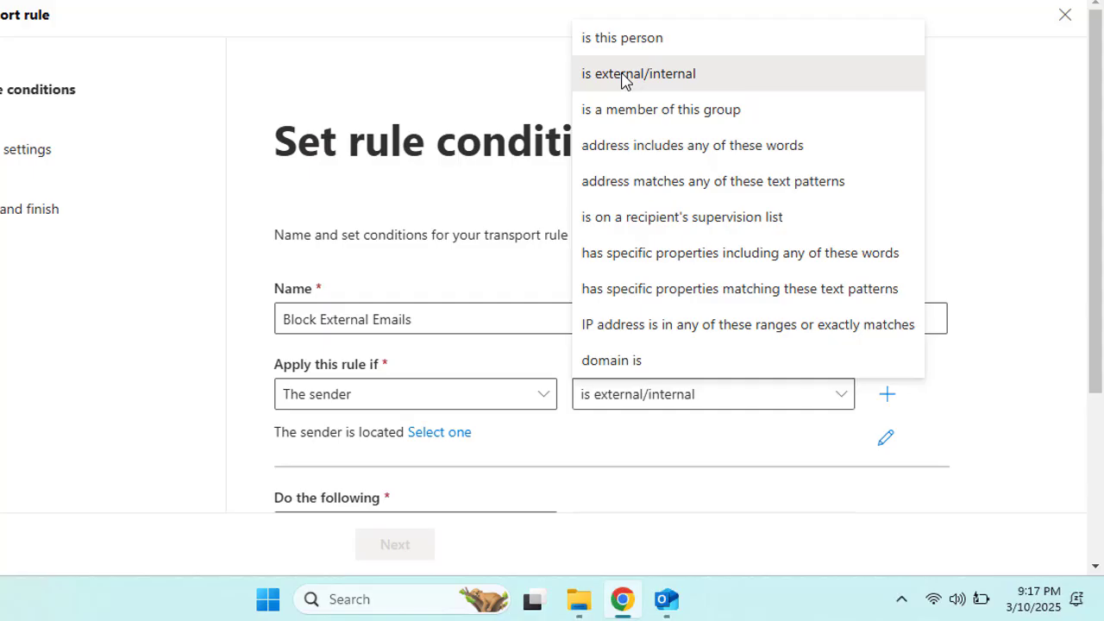
left_click(661, 432)
left_click(682, 406)
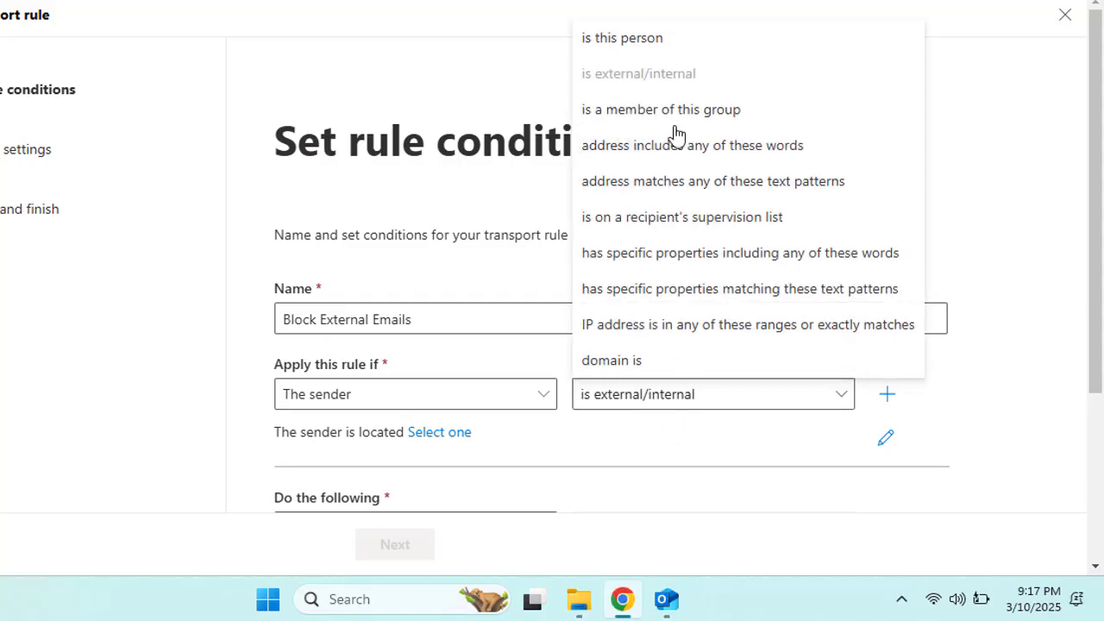
left_click(661, 437)
left_click(754, 405)
left_click(638, 37)
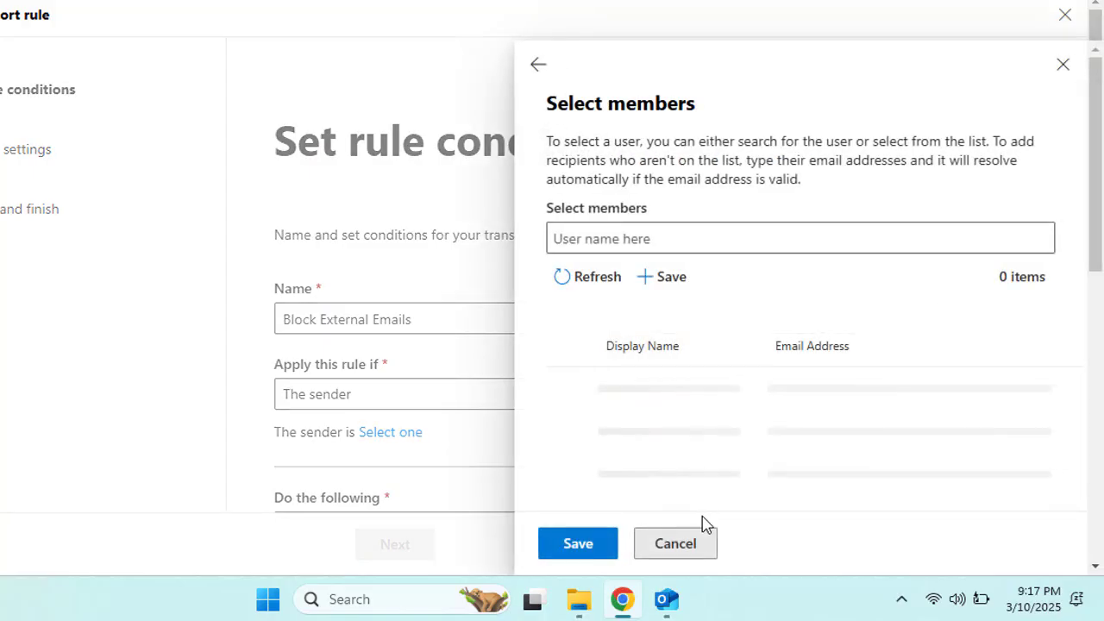
left_click(701, 548)
- Set the sender condition to "is external/internal" with the location "Outside the organization" and save it
left_click(704, 397)
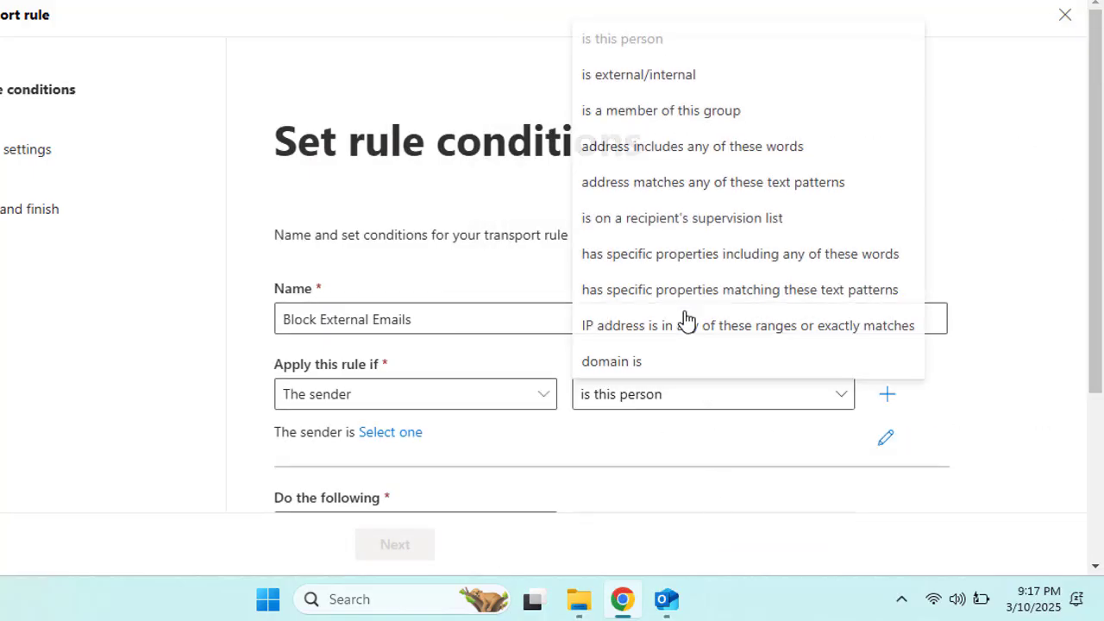
left_click(656, 77)
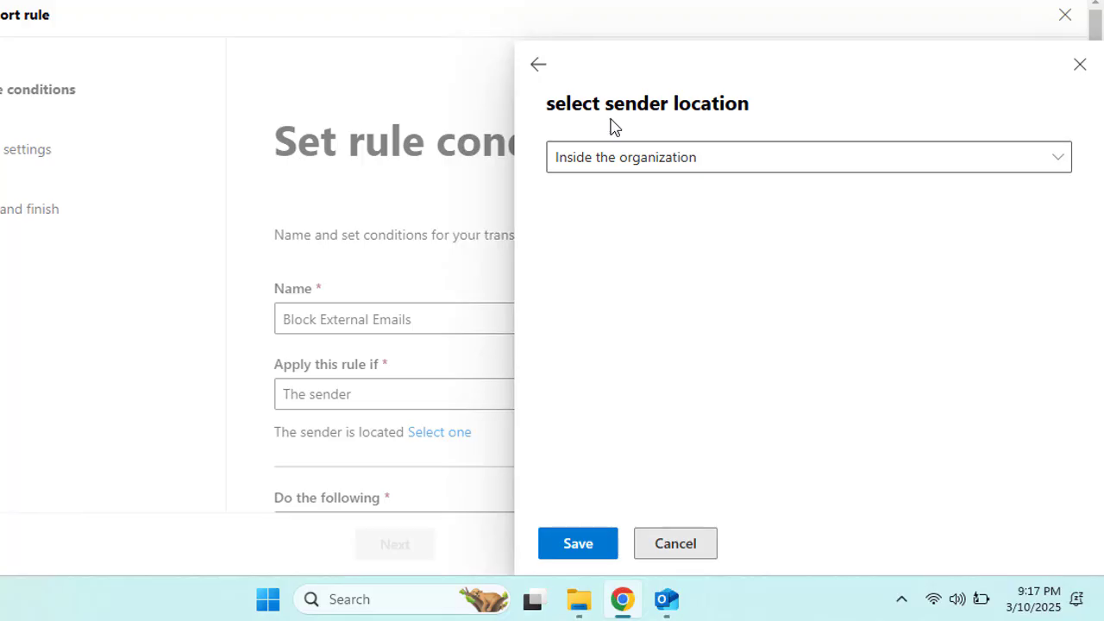
left_click(698, 168)
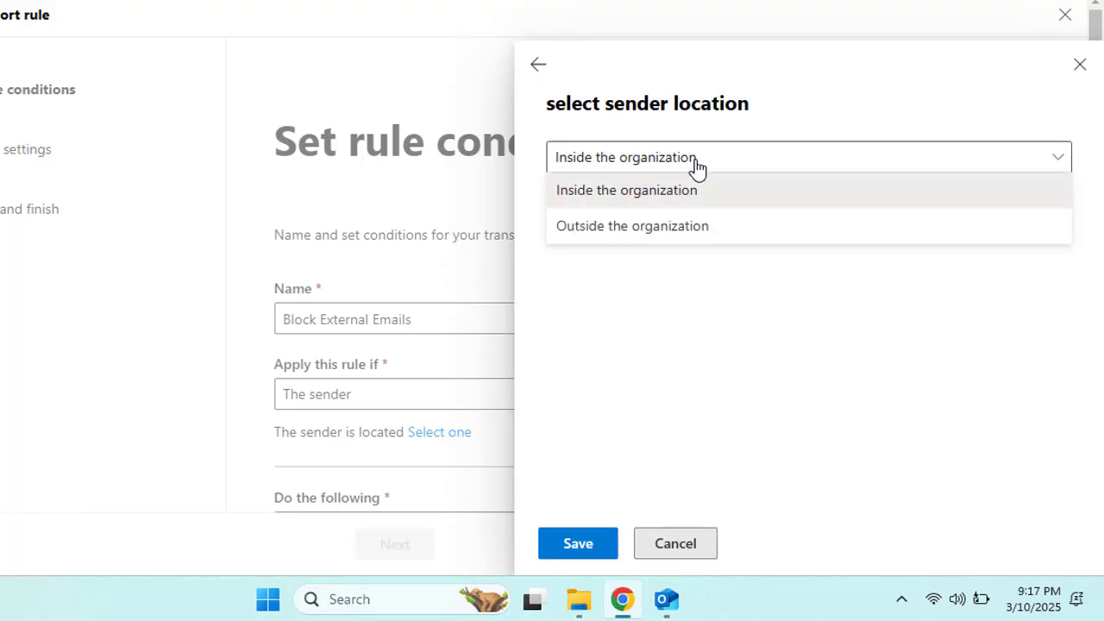
left_click(673, 239)
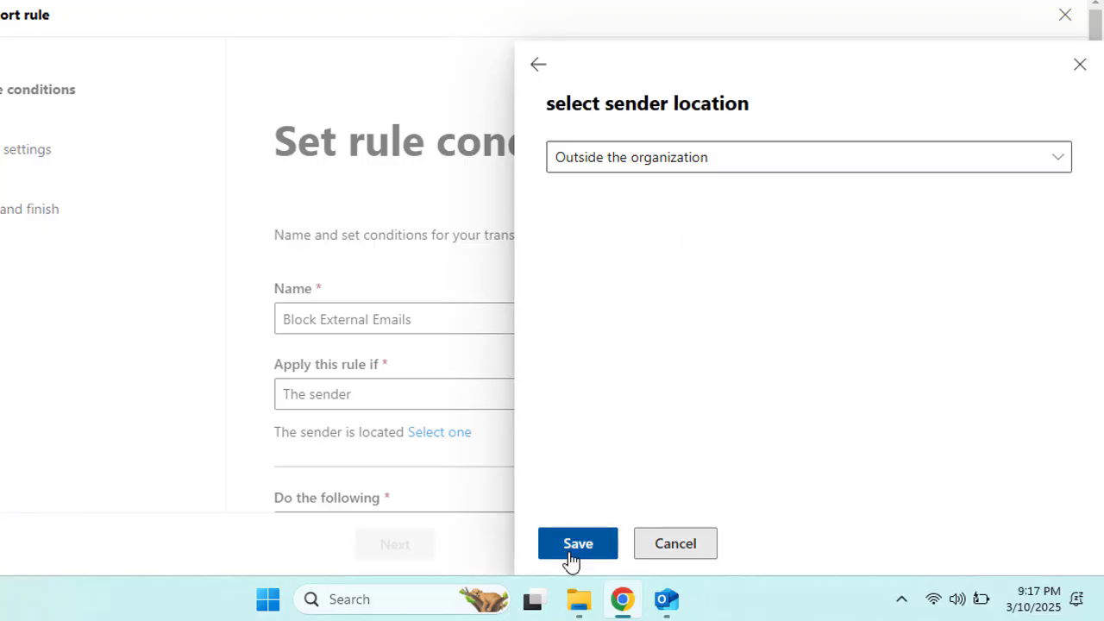
left_click(569, 551)
- Set the rule's action to "Block the message"
scroll(495, 330, "down", 2)
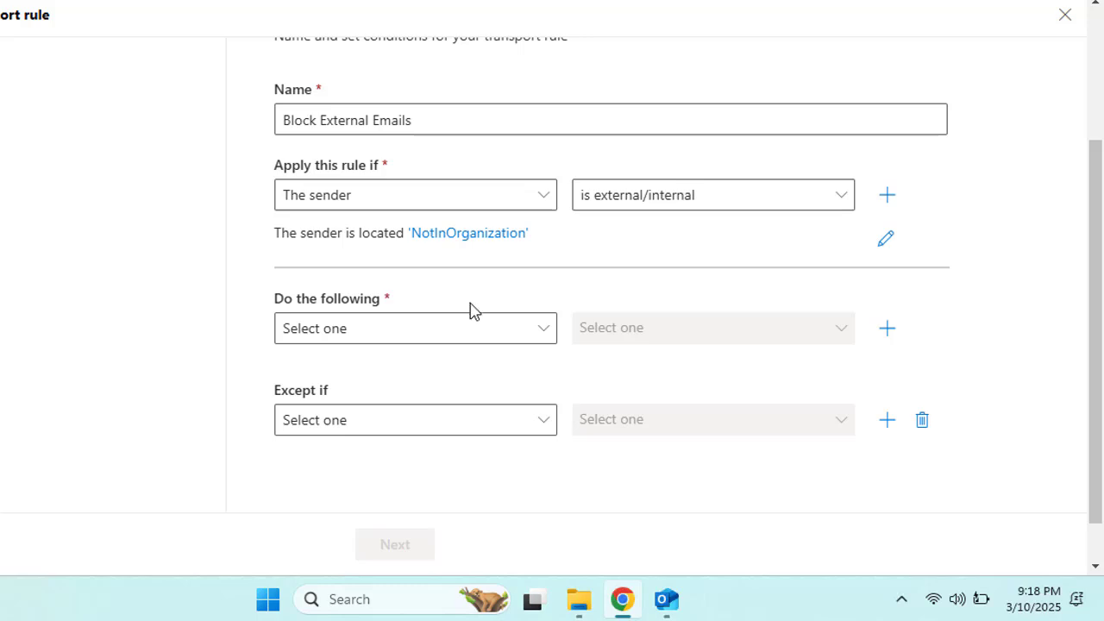
left_click(501, 340)
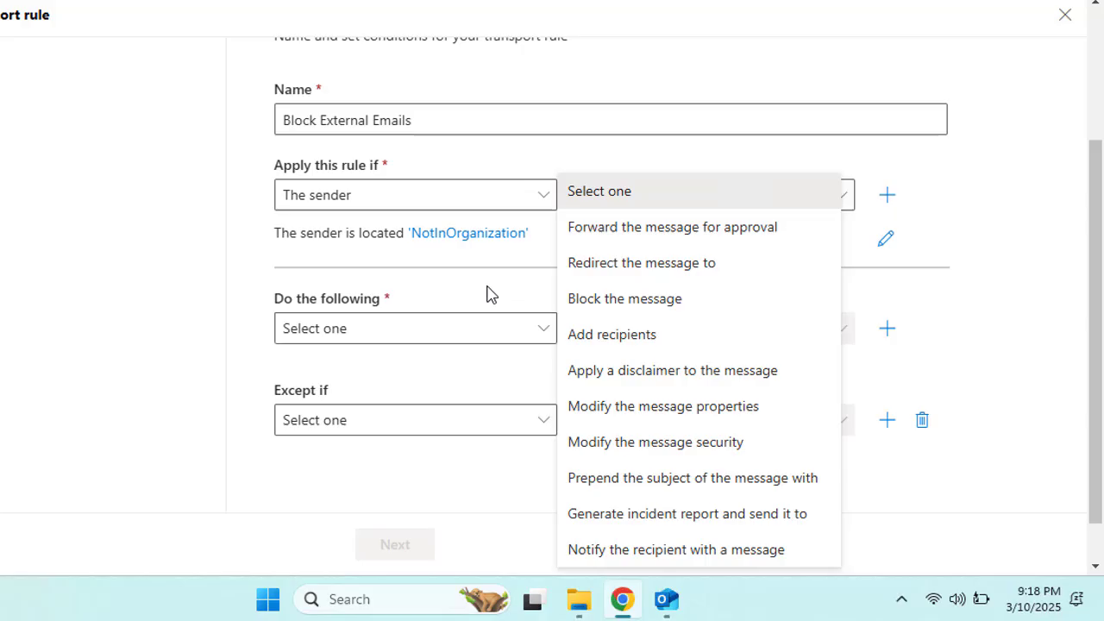
left_click(640, 300)
left_click(690, 341)
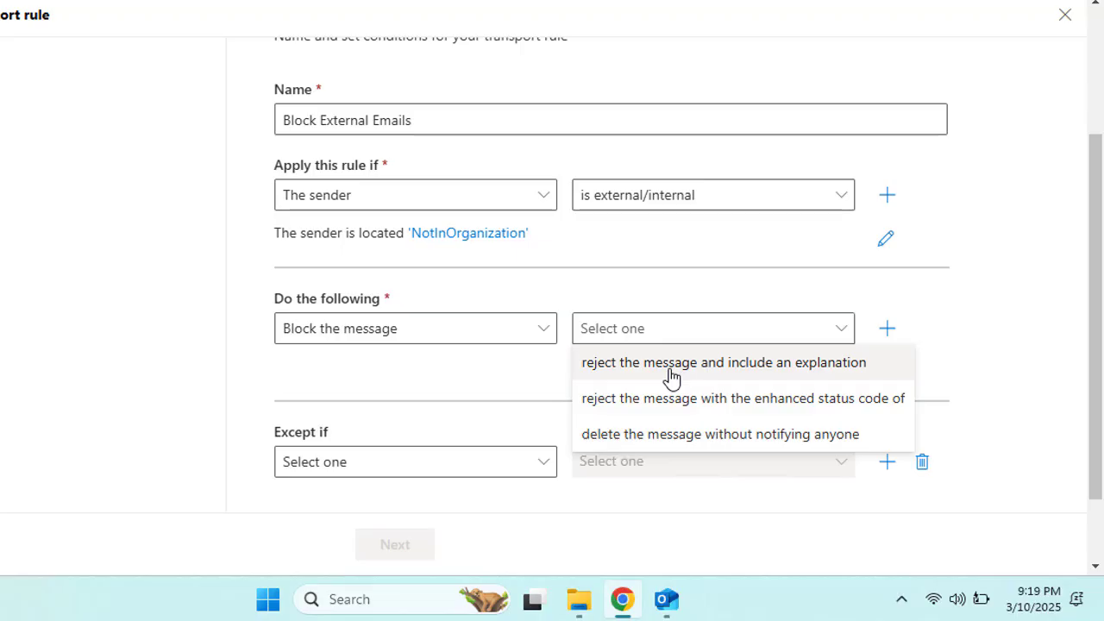
left_click(671, 377)
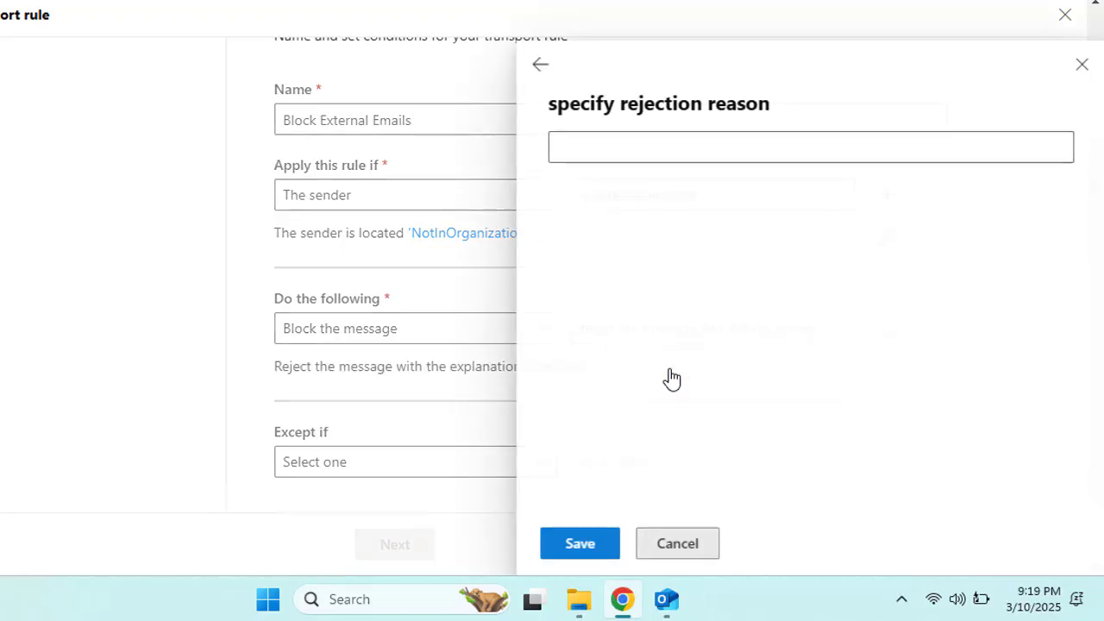
left_click(679, 549)
left_click(691, 335)
left_click(708, 394)
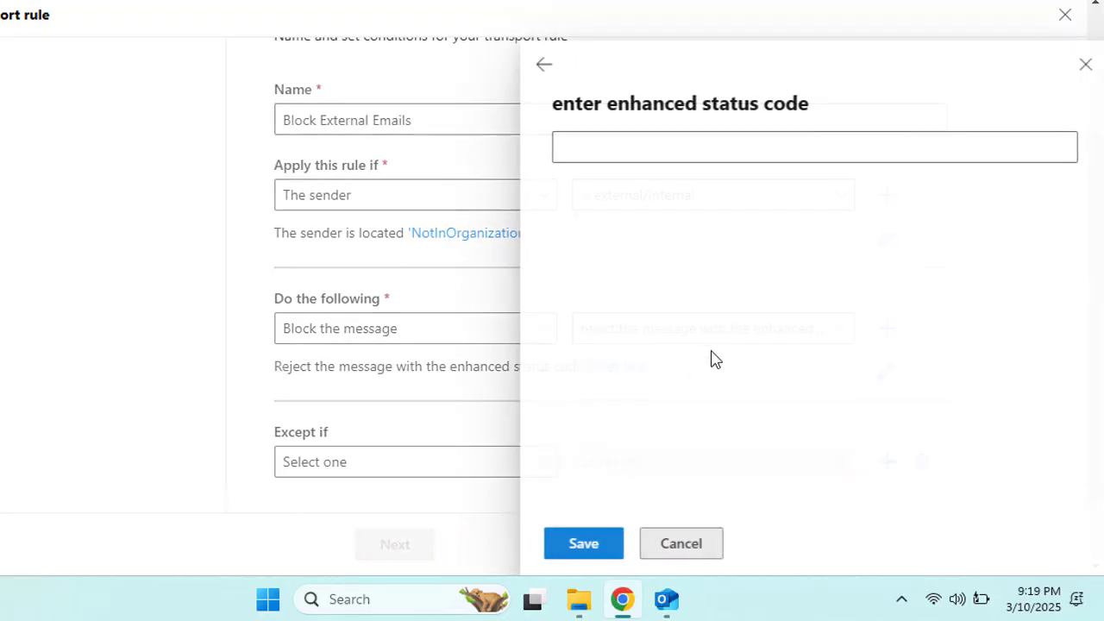
left_click(680, 541)
- Have the block action reject the message with the explanation "This is a test rule" and save the reason
left_click(685, 335)
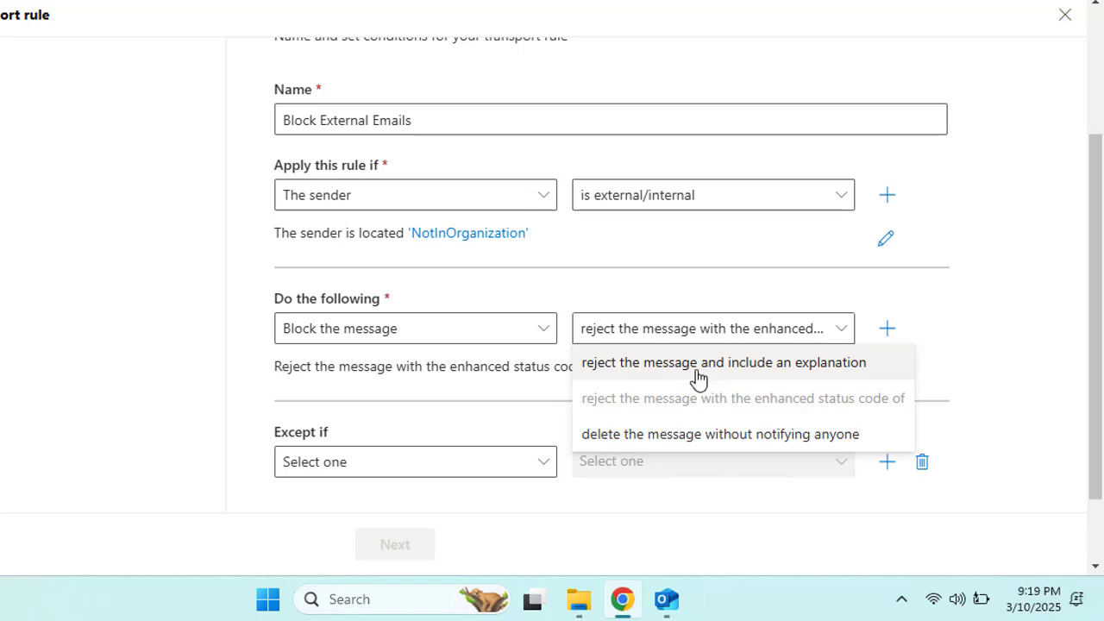
left_click(698, 362)
left_click(641, 145)
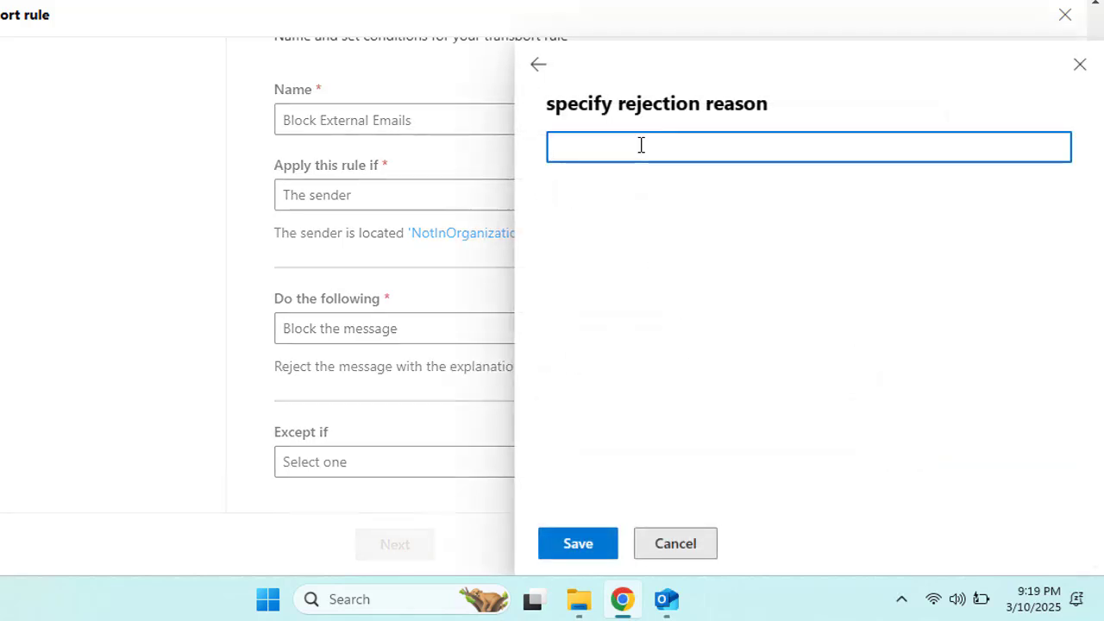
type("th")
key("BackSpace")
type("his is a test ")
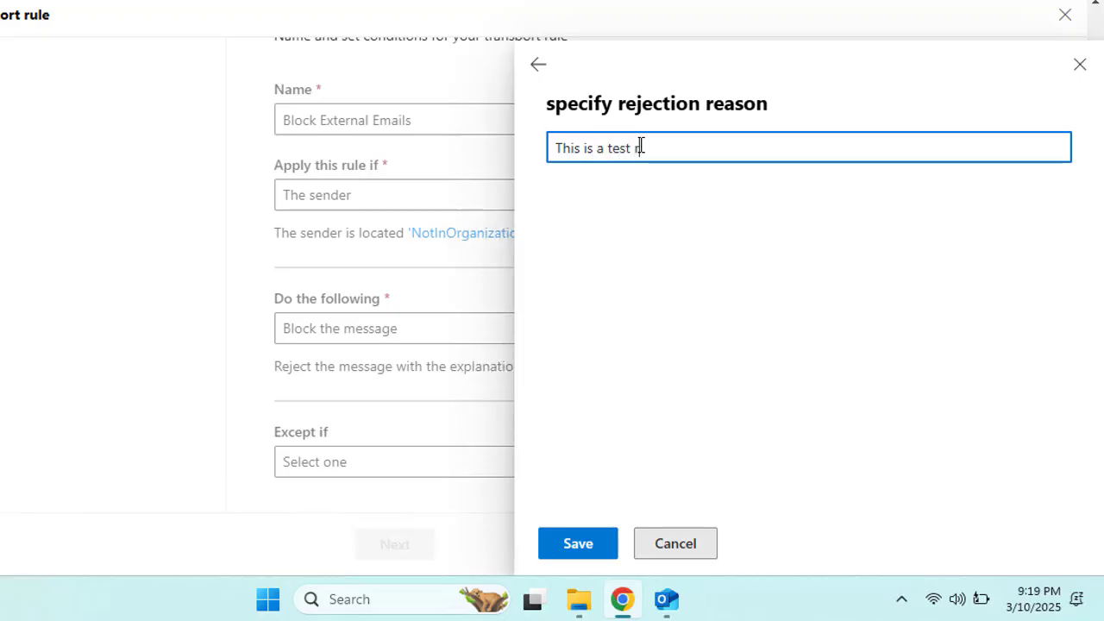
type("rule")
left_click(582, 543)
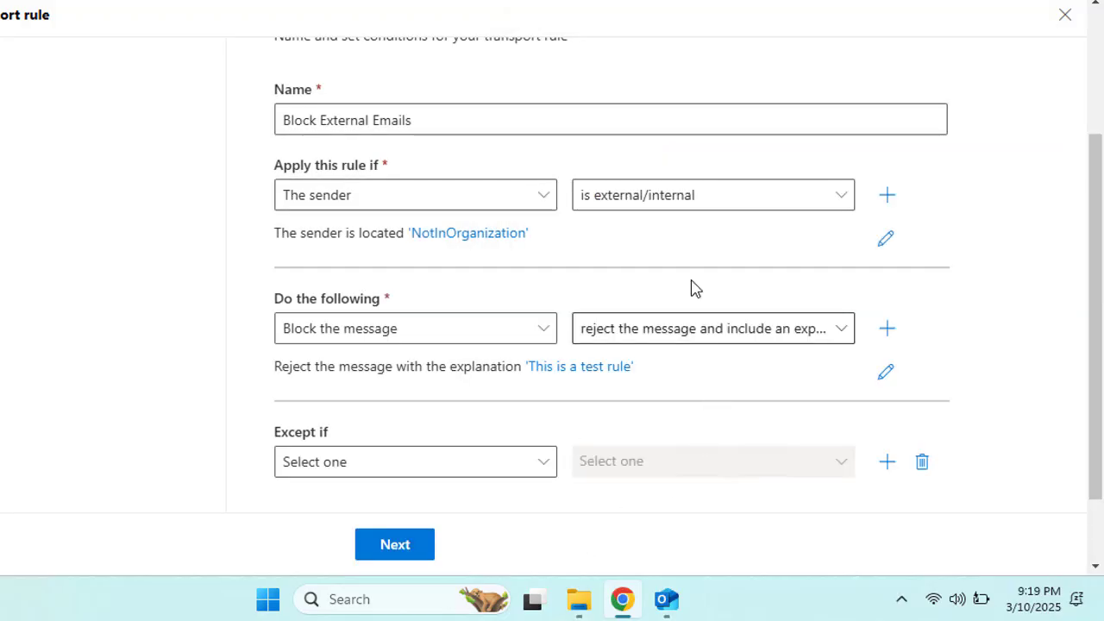
- Add an exception to the rule for senders located inside the organization
scroll(522, 251, "down", 2)
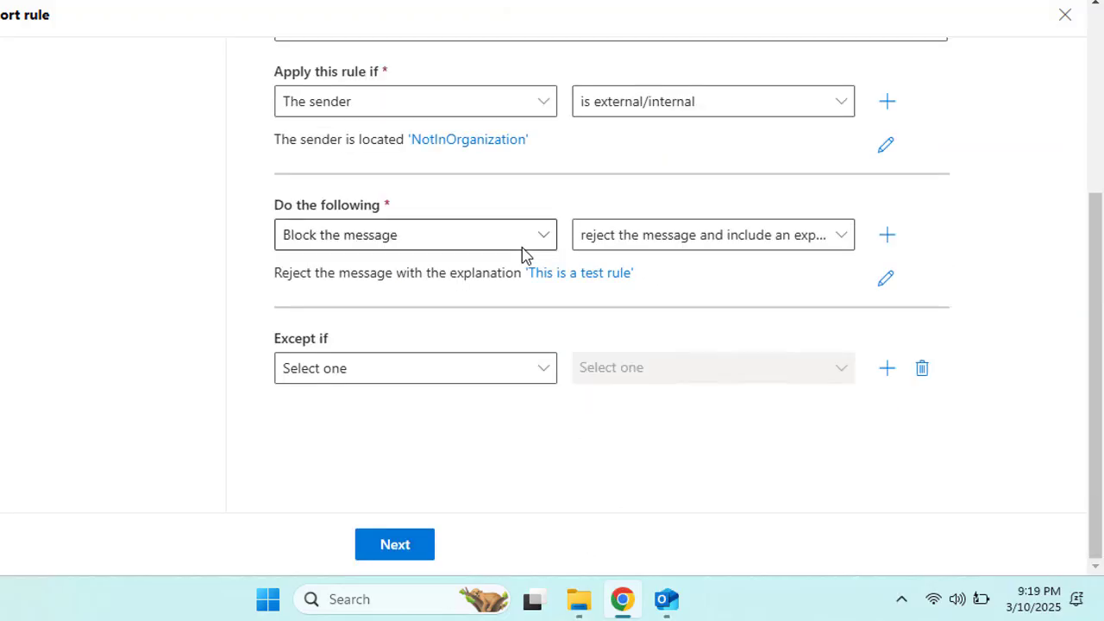
left_click(501, 376)
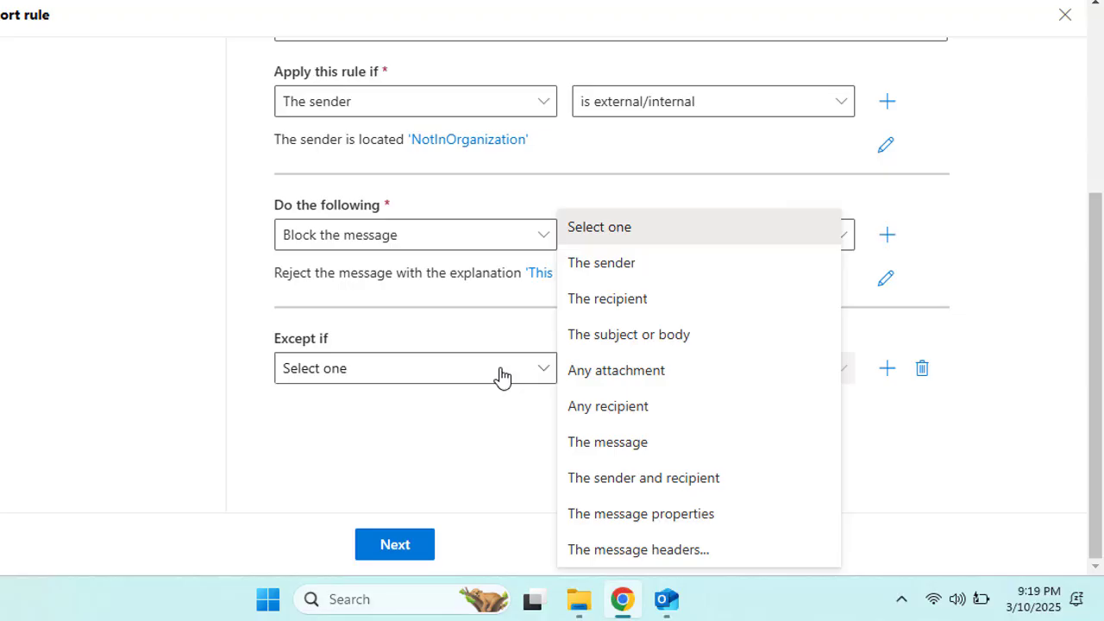
left_click(638, 263)
left_click(698, 377)
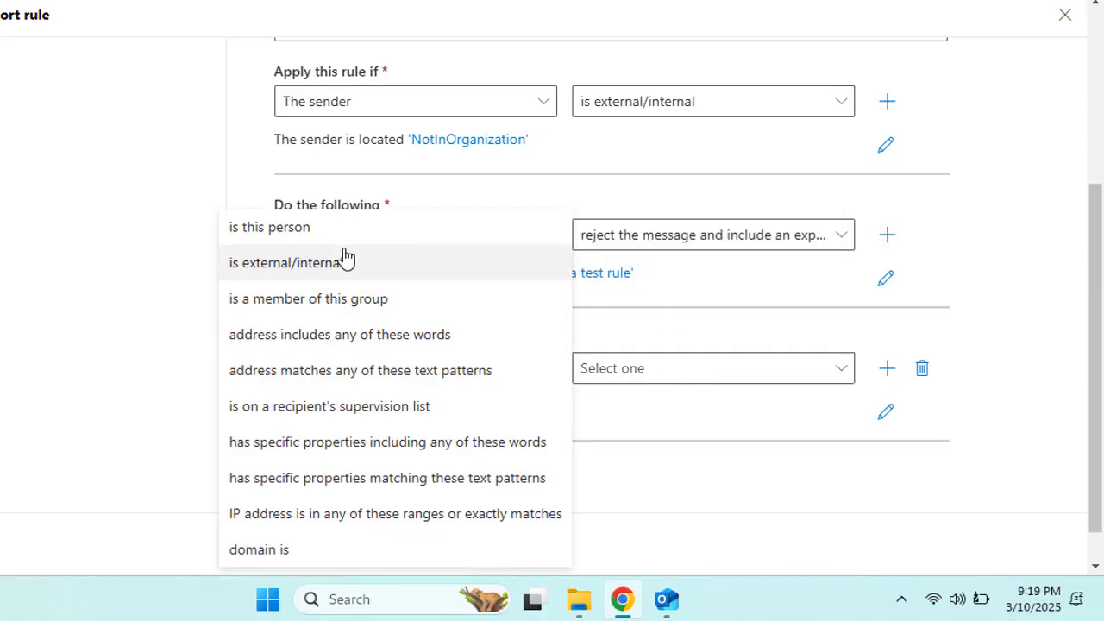
left_click(347, 266)
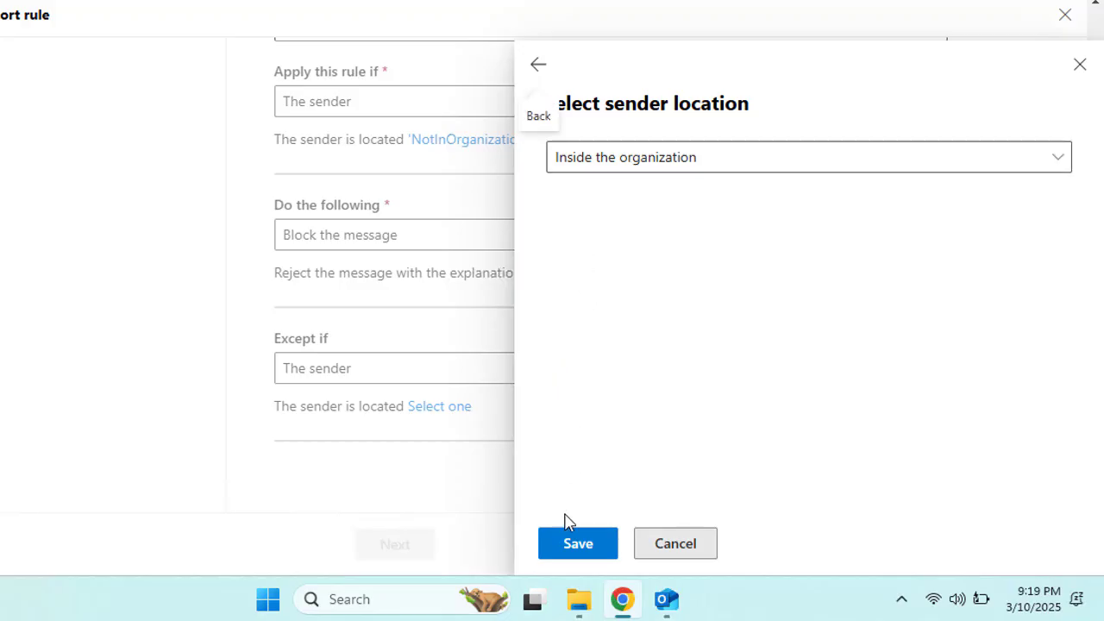
left_click(574, 551)
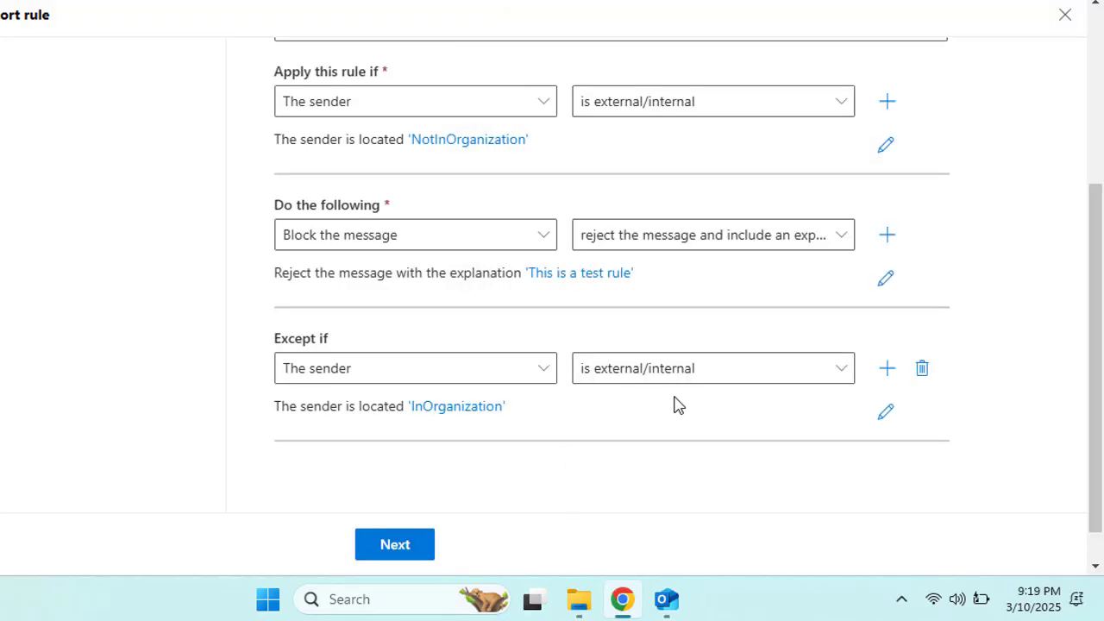
left_click(717, 234)
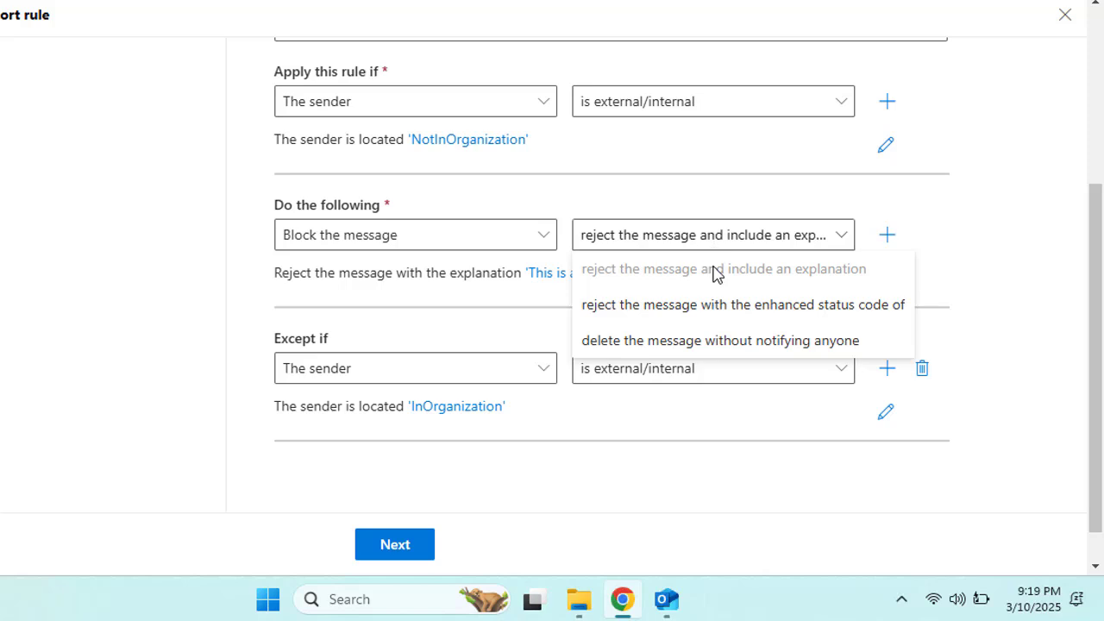
left_click(708, 235)
left_click(710, 235)
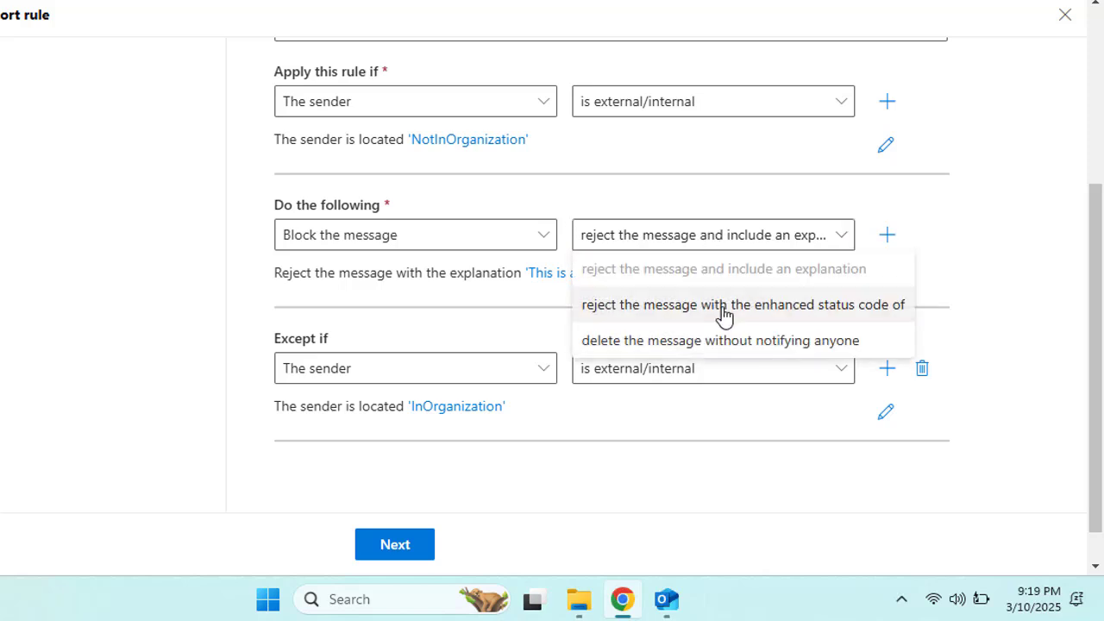
left_click(723, 304)
left_click(679, 546)
- Change the rejection explanation to "External emails are not allowed for security reasons" and save it
left_click(698, 236)
left_click(704, 278)
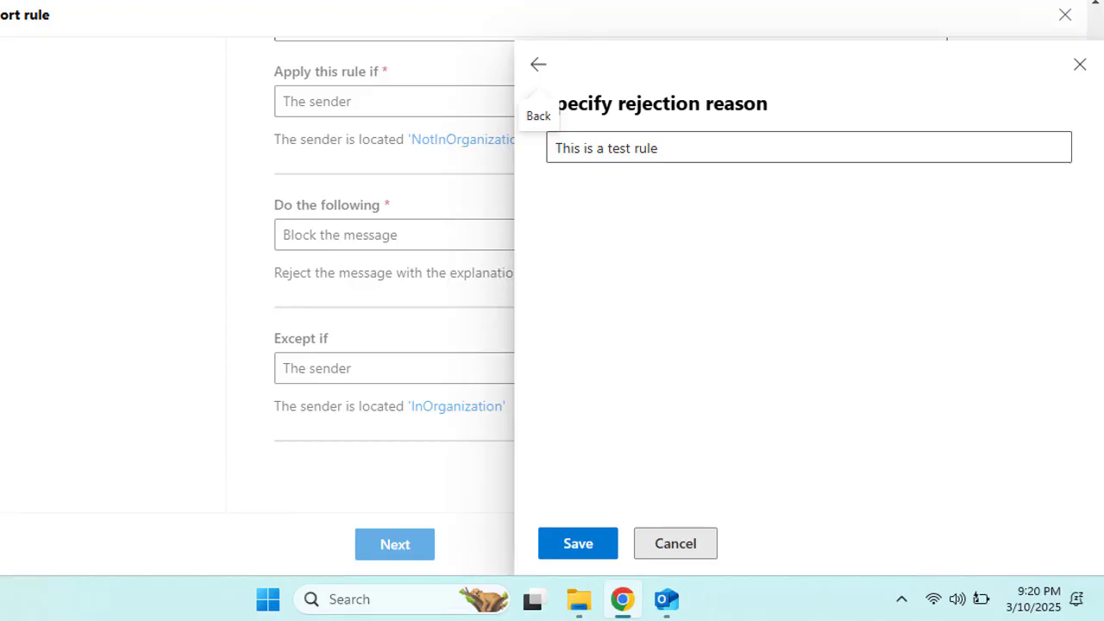
left_click(734, 142)
key("ctrl+a")
type("External emails are not allowed for security reasons")
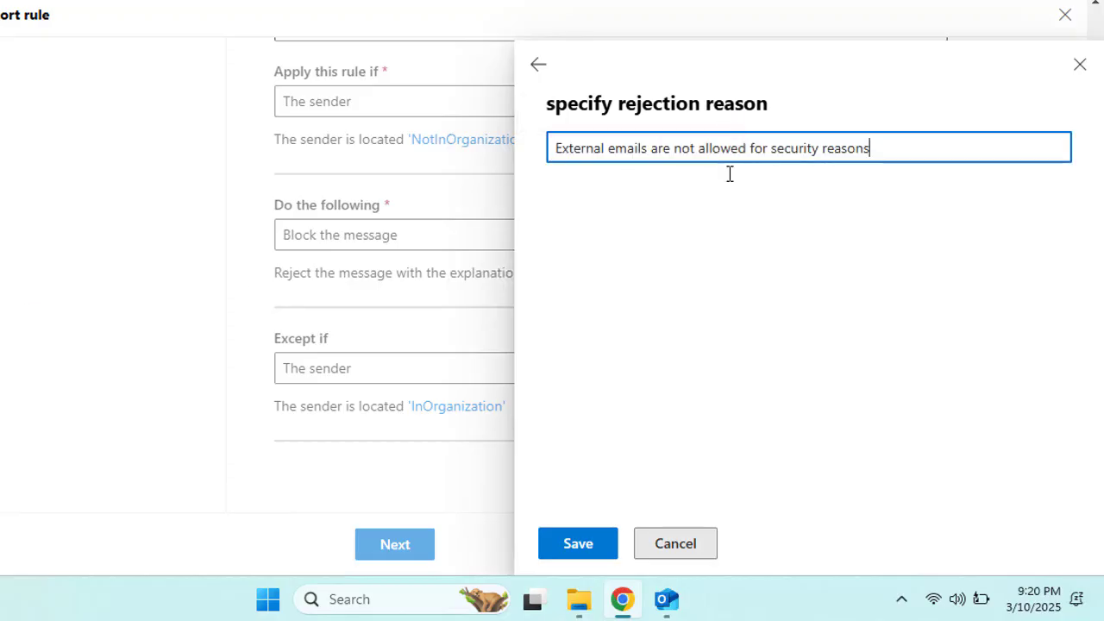
left_click(594, 550)
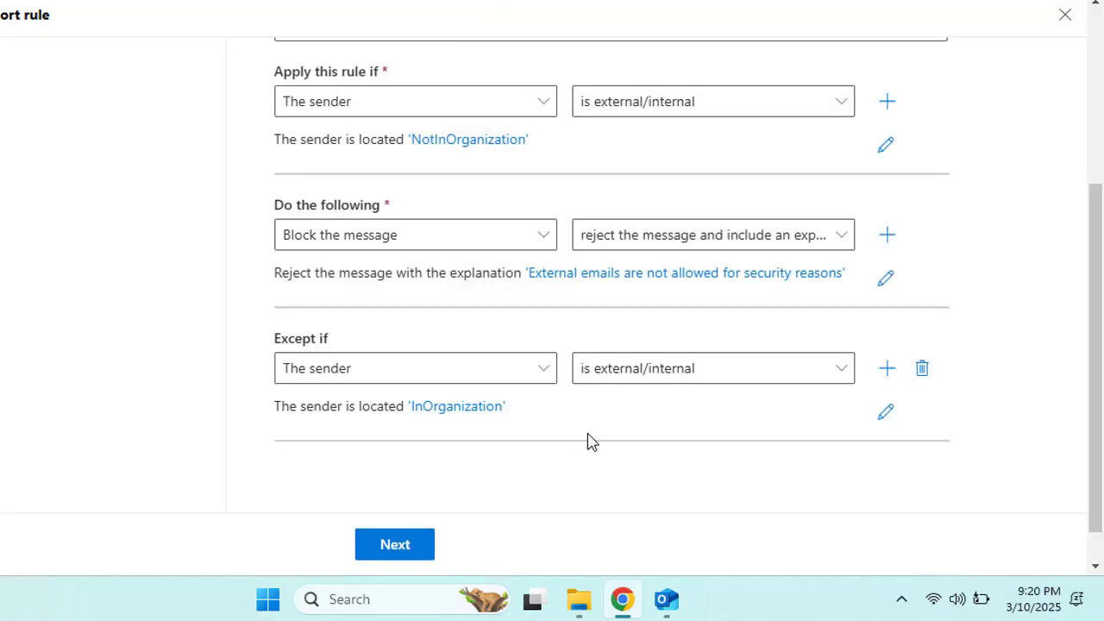
- Continue to the rule settings and set the rule's severity to Medium
scroll(526, 381, "down", 1)
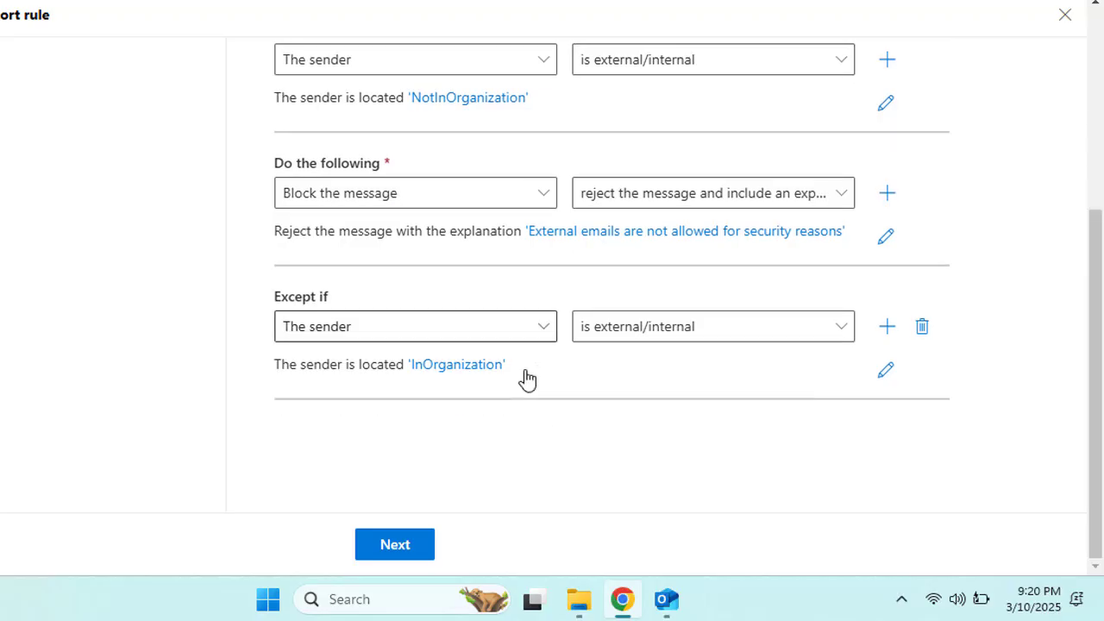
left_click(402, 547)
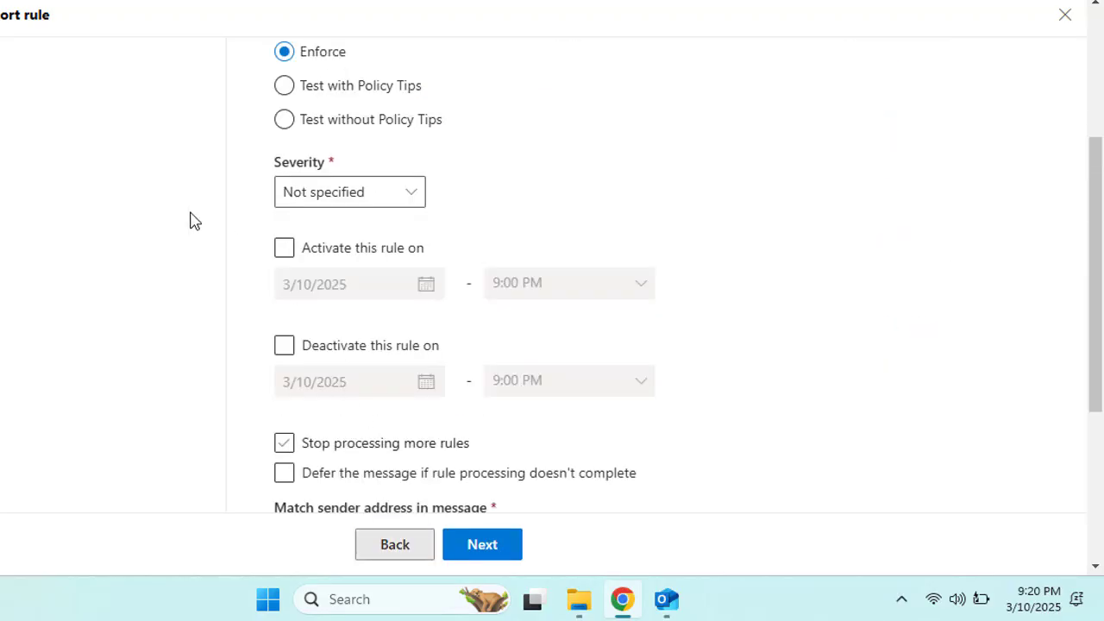
scroll(528, 257, "up", 3)
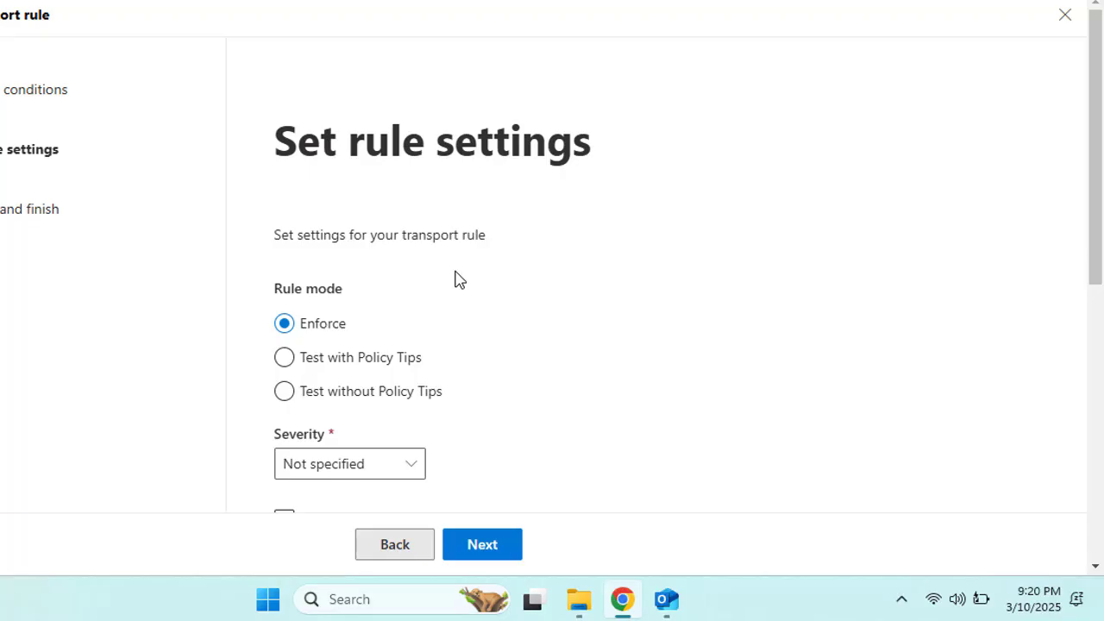
scroll(346, 233, "down", 3)
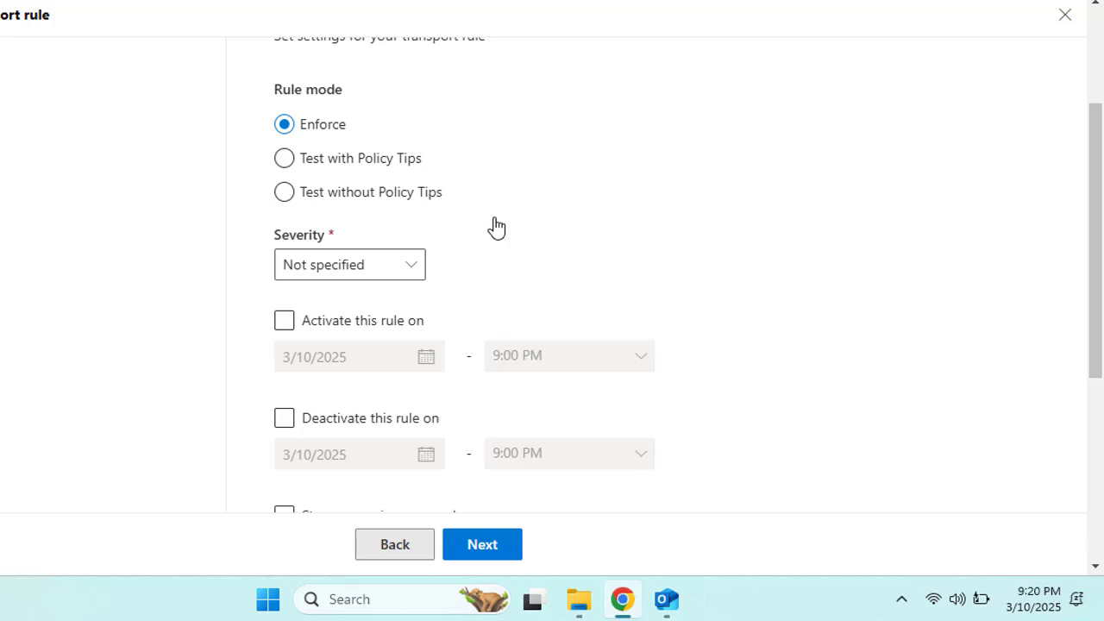
left_click(372, 279)
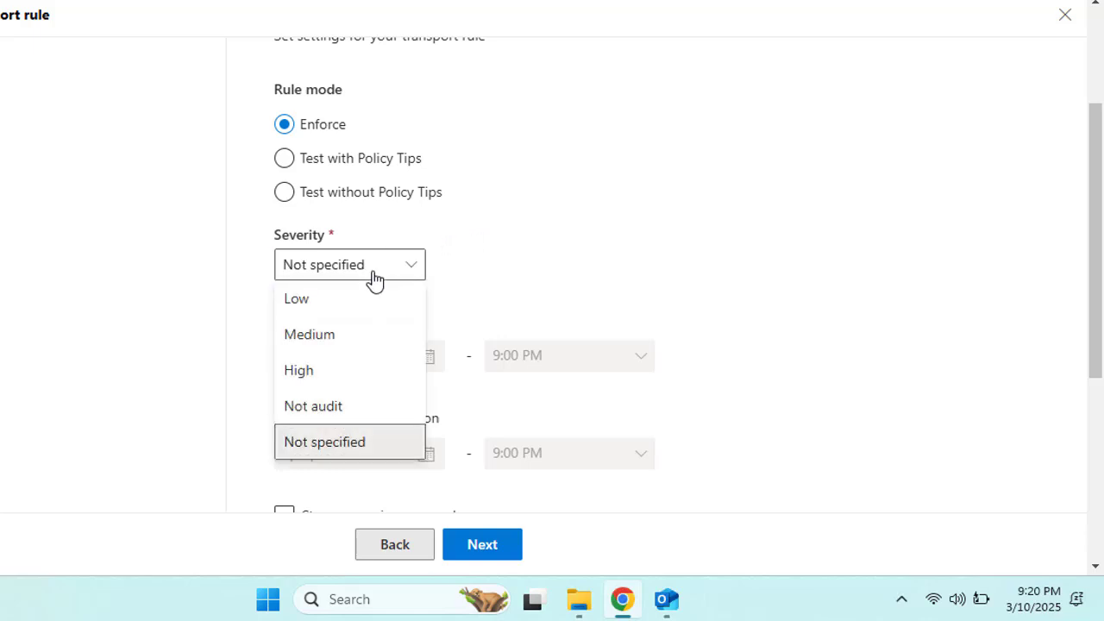
left_click(358, 345)
- Choose Header as the part of the message in which the sender address is matched
scroll(518, 296, "down", 2)
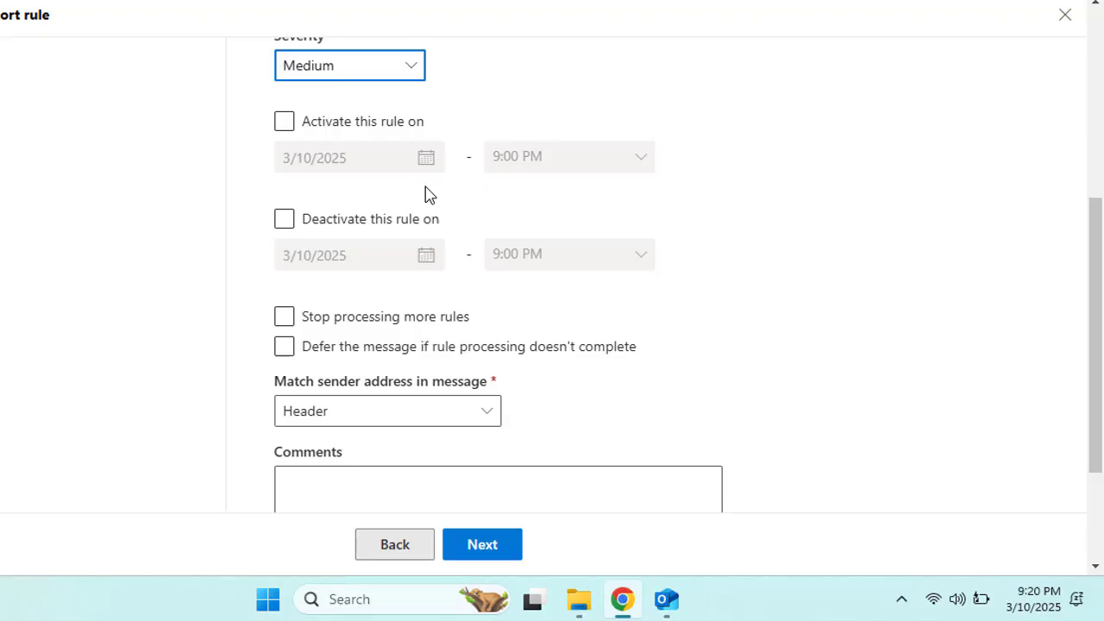
left_click(285, 319)
left_click(477, 347)
scroll(515, 364, "down", 1)
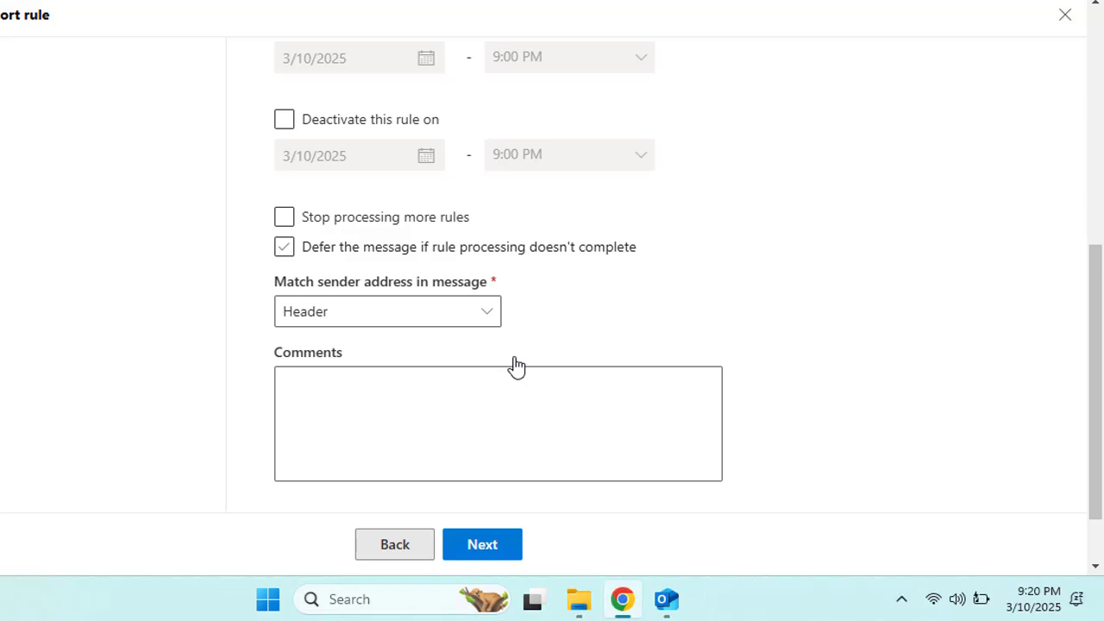
left_click(451, 319)
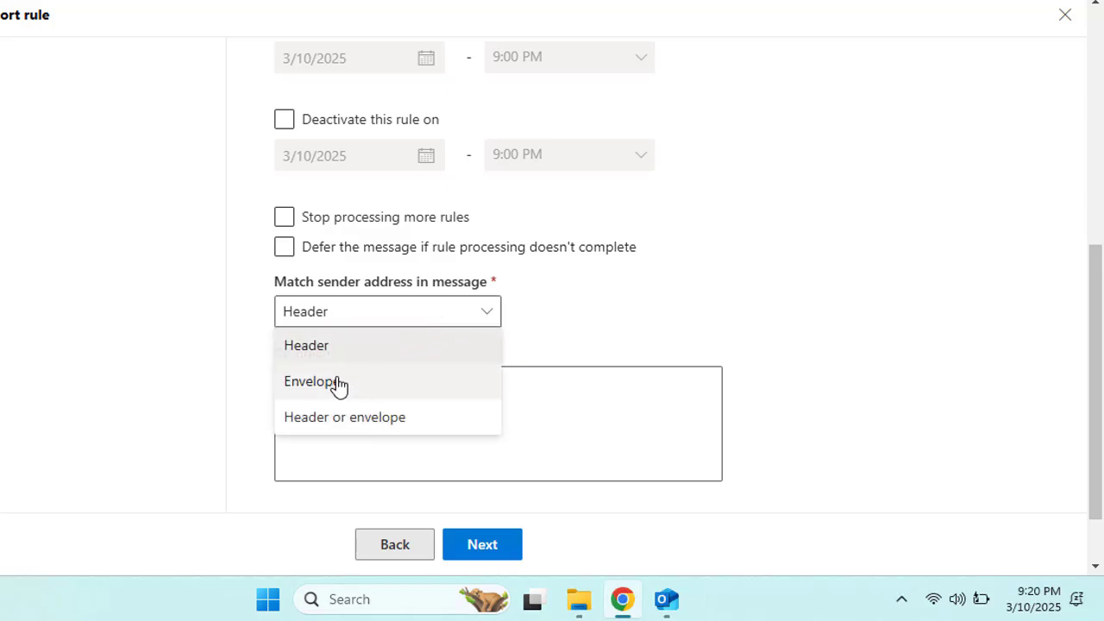
left_click(412, 346)
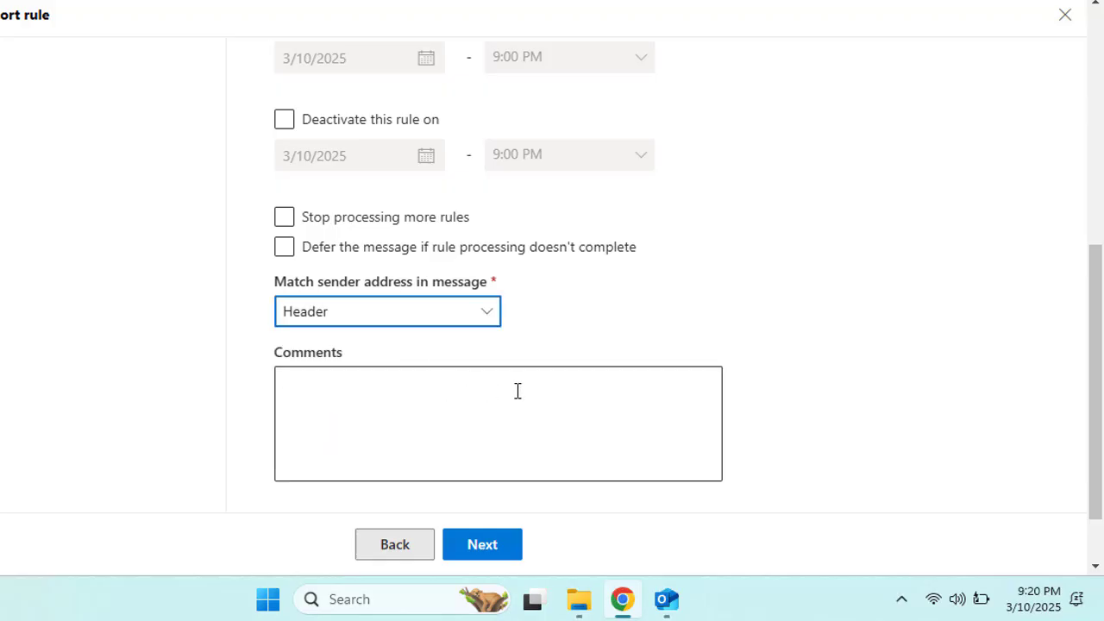
- Review the summary of the external email rule and finish creating it
scroll(517, 399, "up", 7)
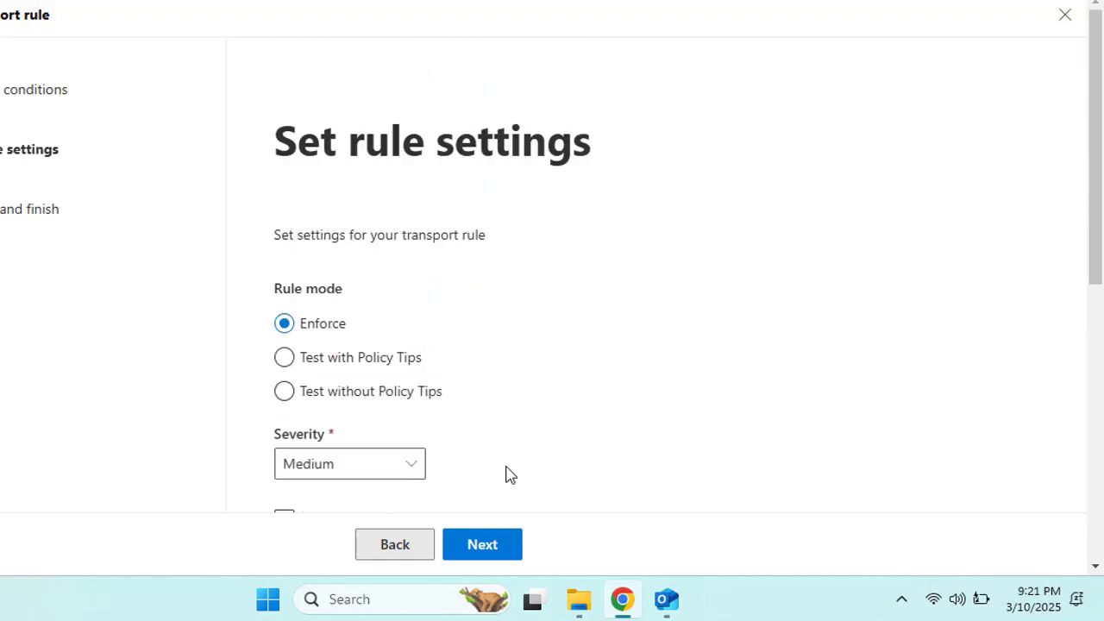
left_click(492, 560)
scroll(483, 413, "down", 2)
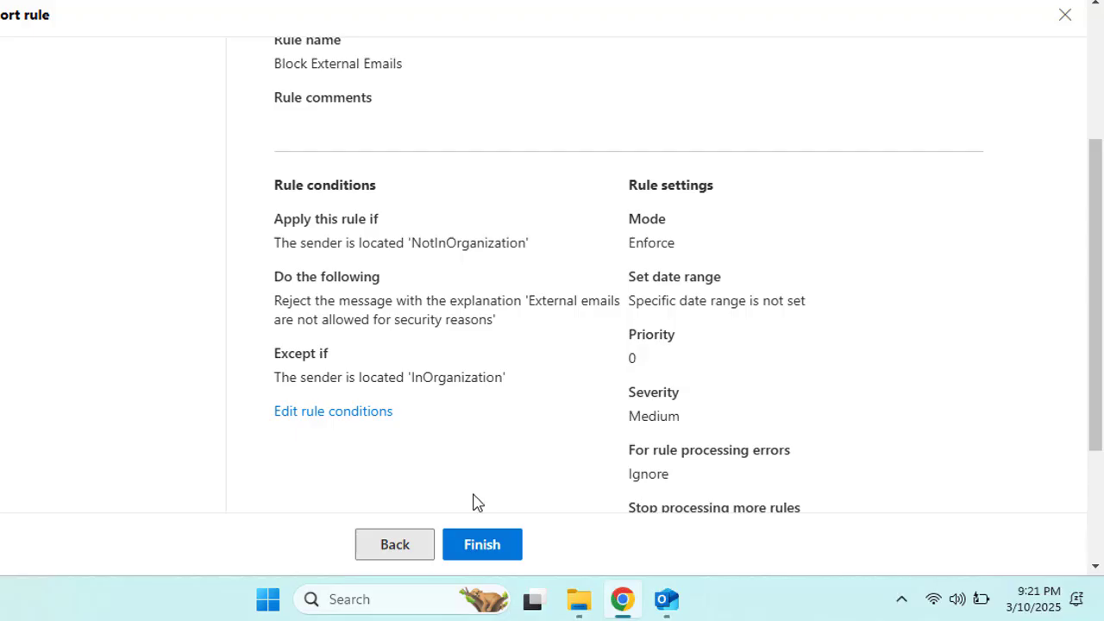
scroll(394, 369, "down", 2)
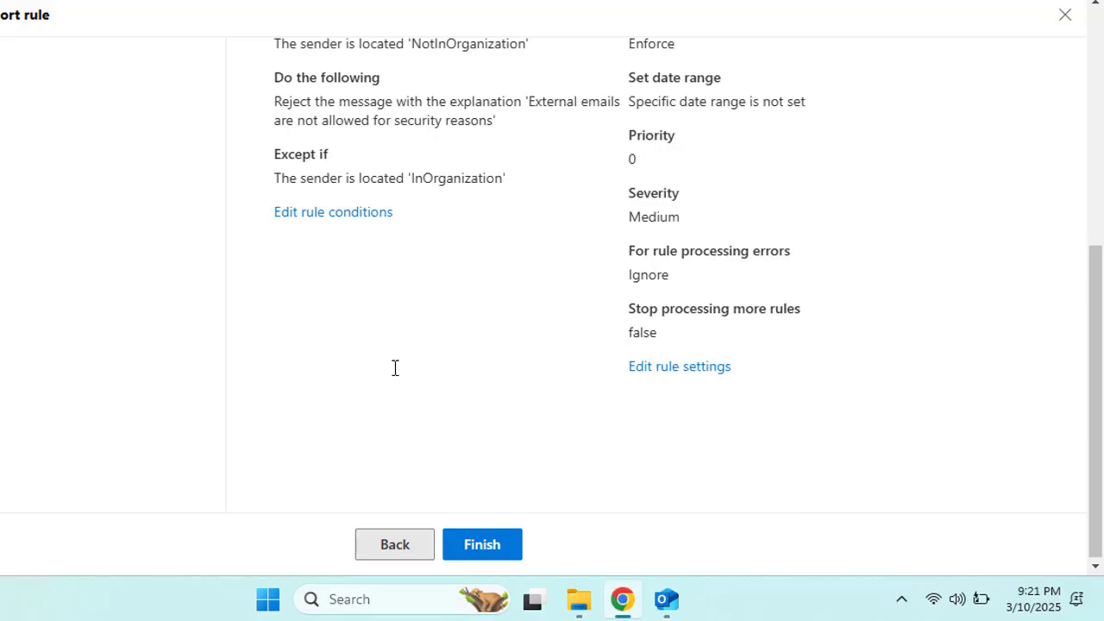
scroll(395, 369, "up", 5)
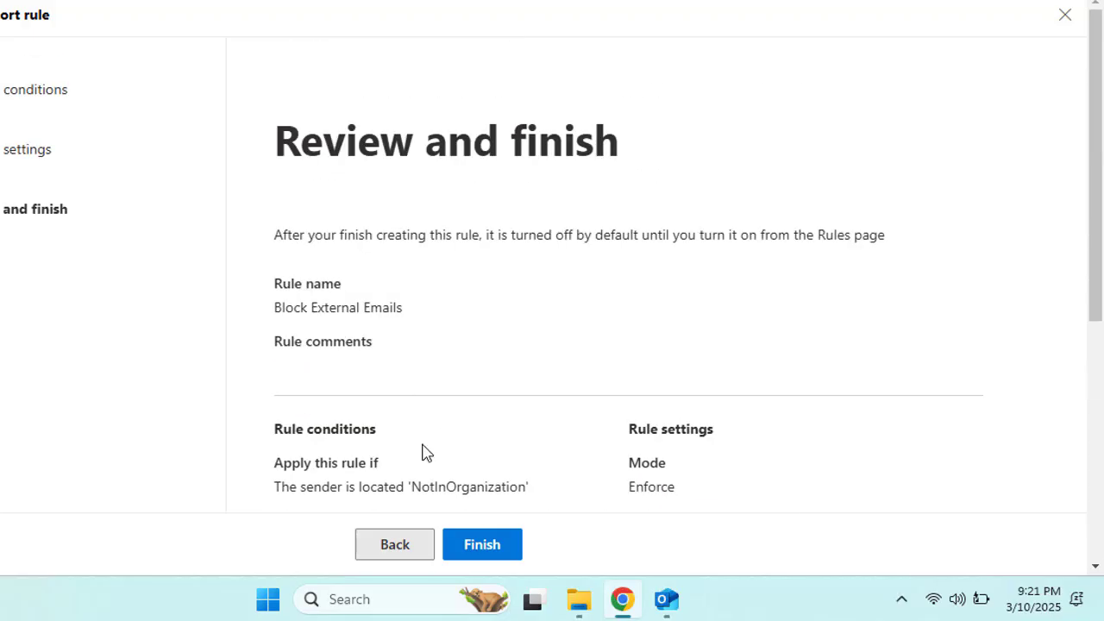
left_click(496, 555)
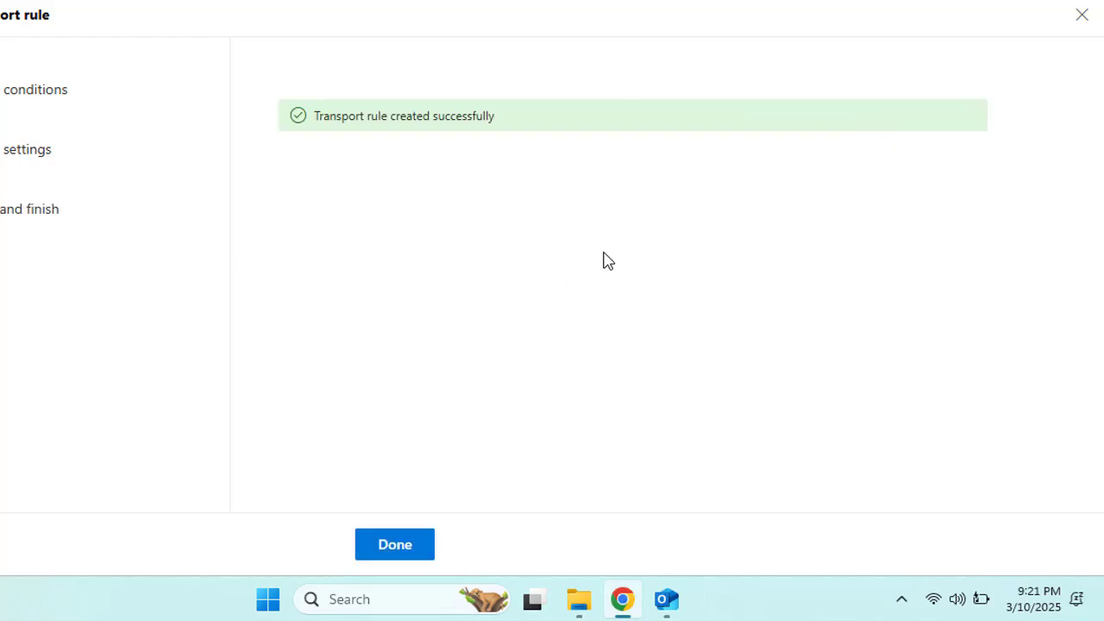
left_click(398, 552)
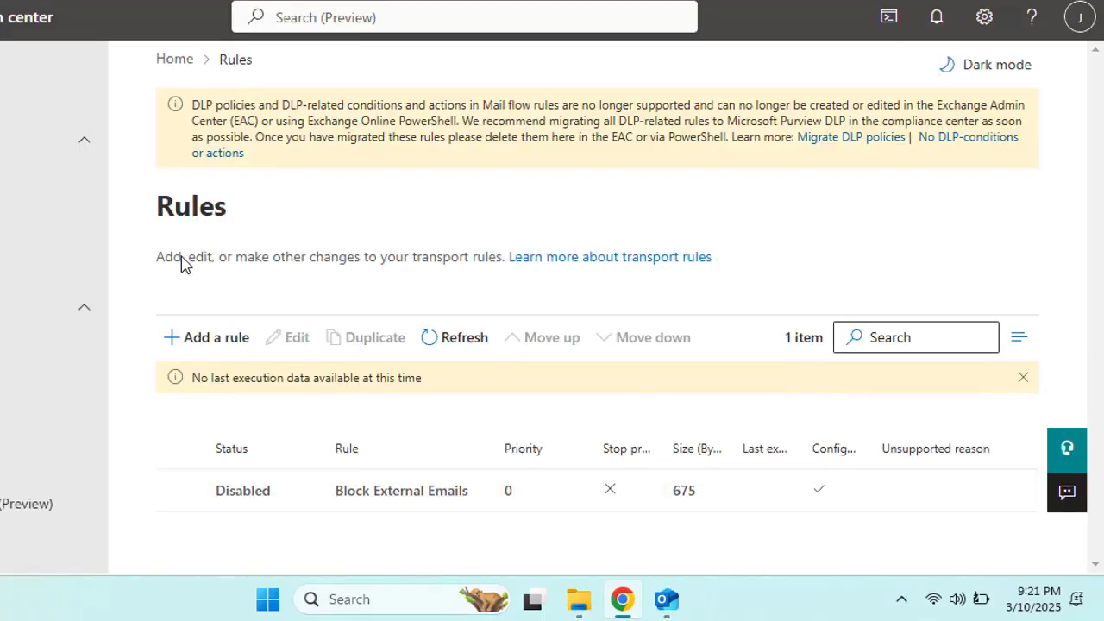
- Start another new transport rule and name it "Block Specific Senders"
left_click(222, 345)
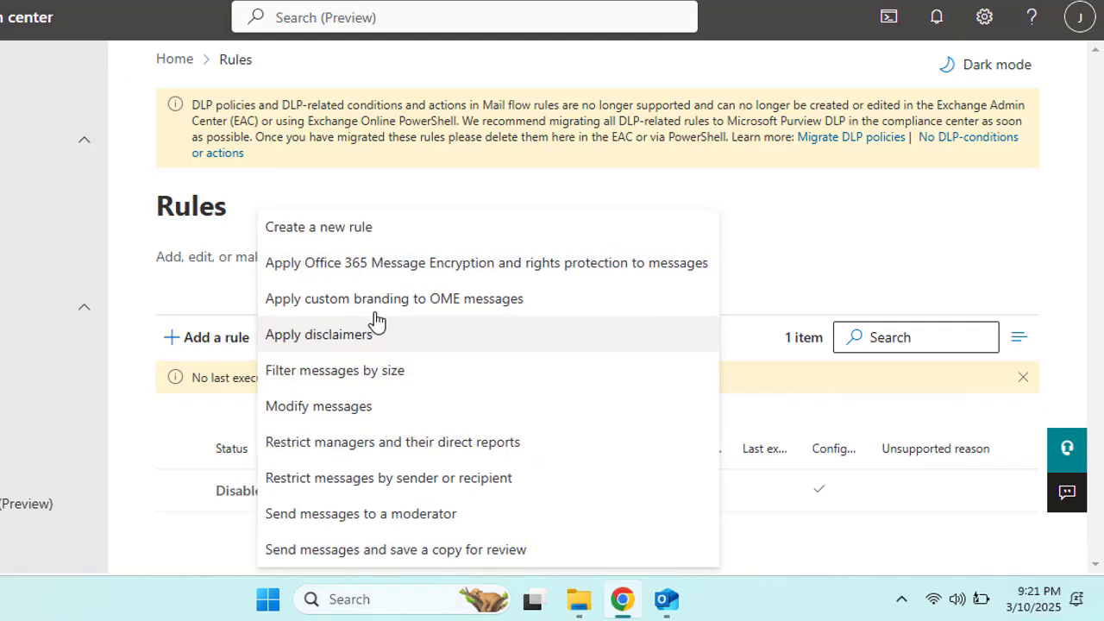
left_click(399, 239)
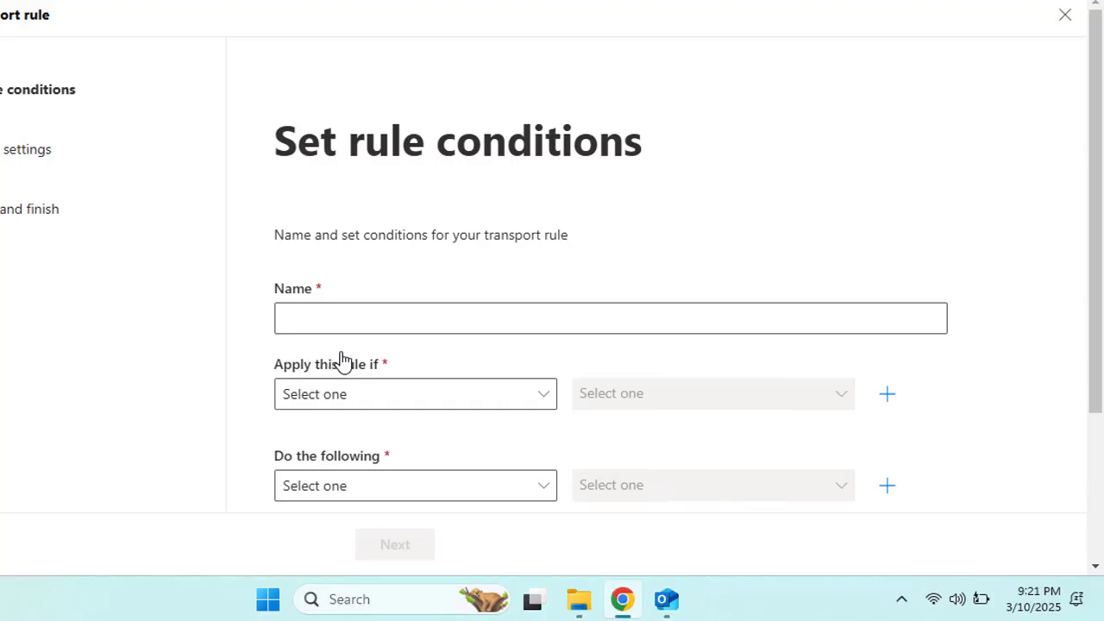
left_click(371, 319)
type("Block Specific Senders")
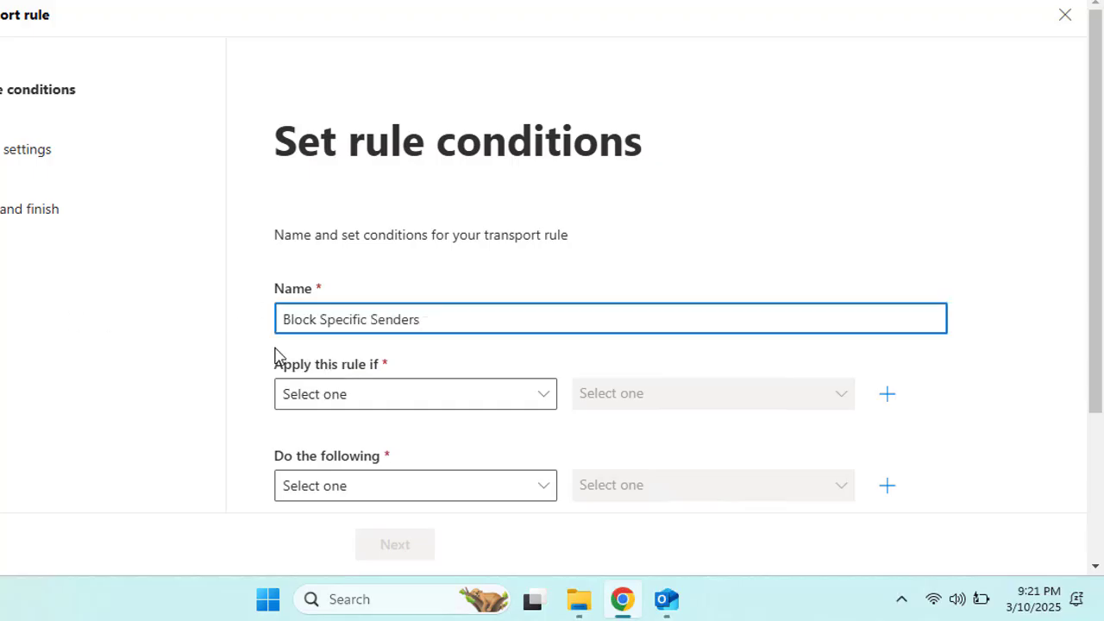
- Set the rule to apply if the sender's "domain is" a specified value
scroll(276, 357, "down", 1)
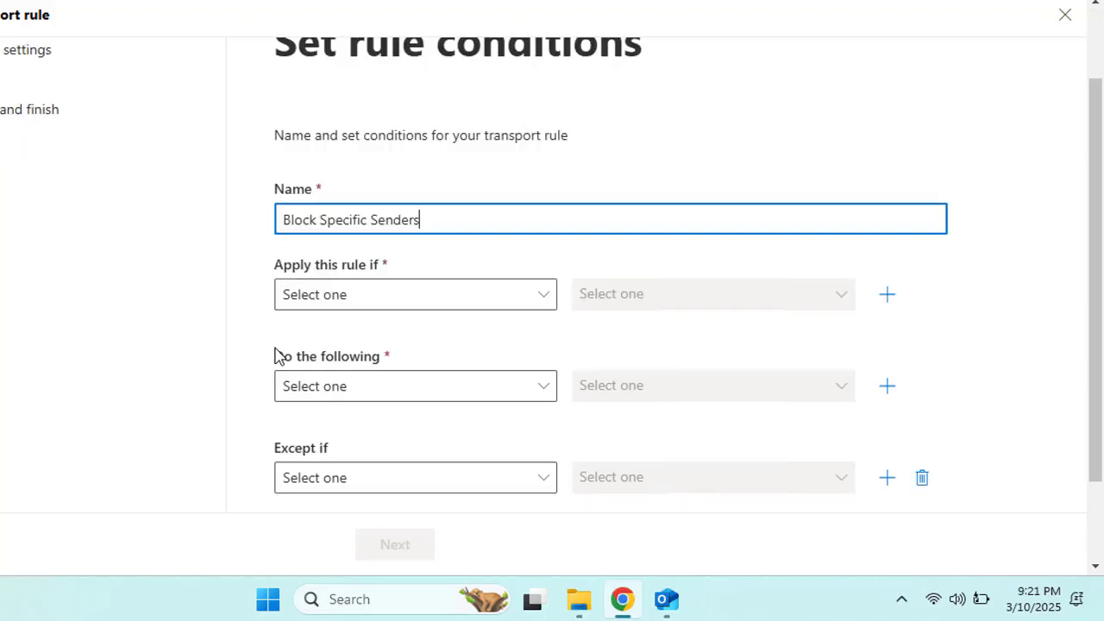
left_click(429, 316)
left_click(624, 237)
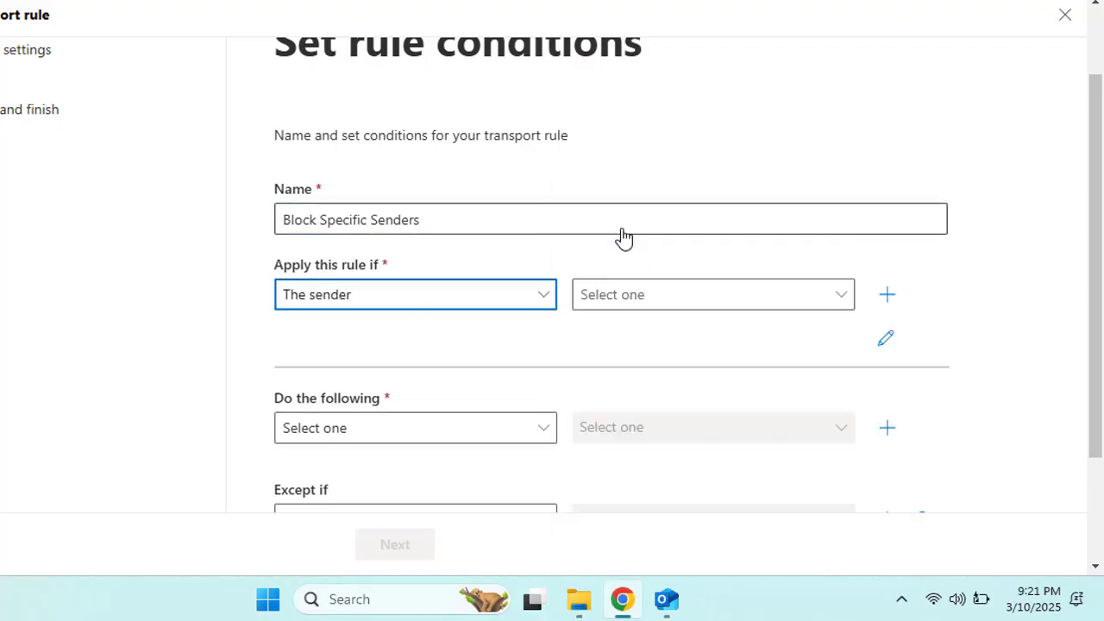
left_click(686, 300)
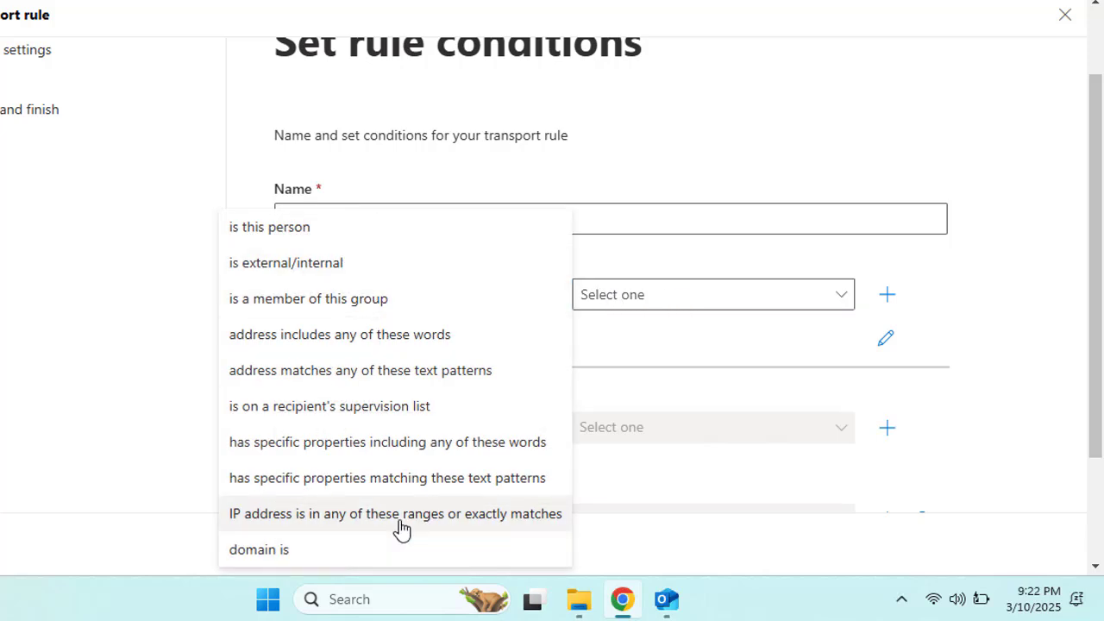
left_click(301, 554)
- Add the spam sender's e-mail address as the domain entry for the condition and save it
left_click(606, 136)
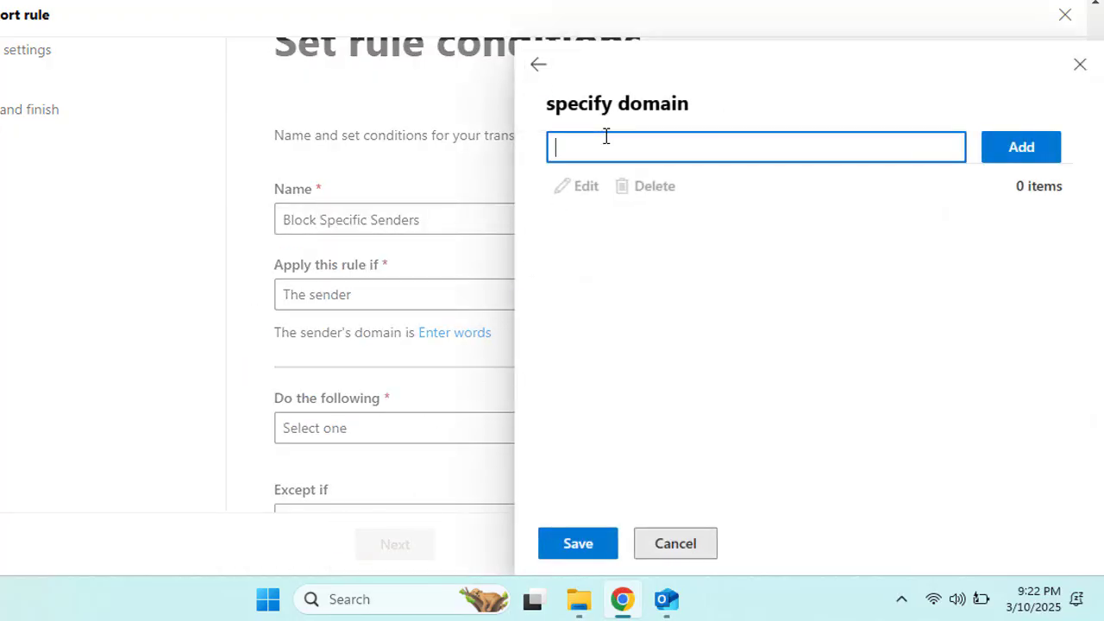
type("spam@dom")
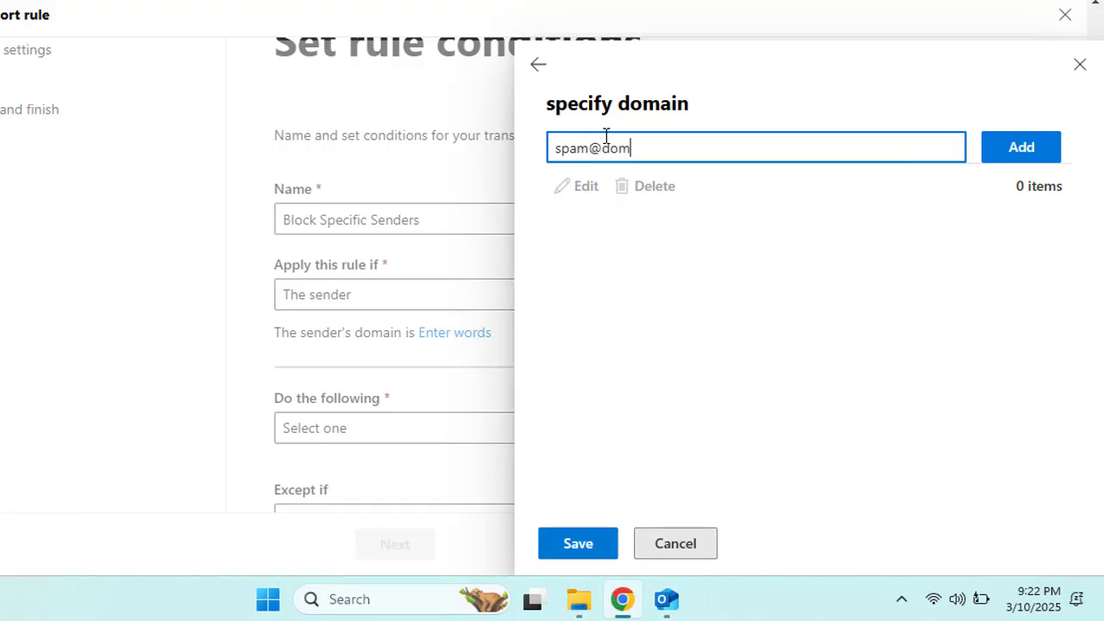
type("ain.com")
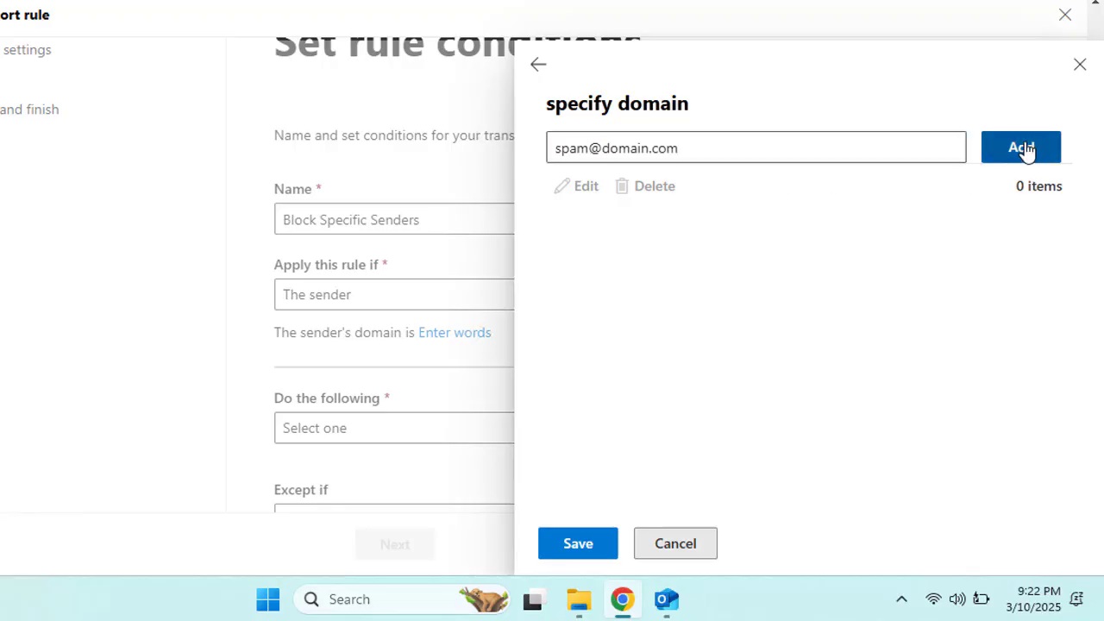
left_click(1018, 150)
left_click(592, 545)
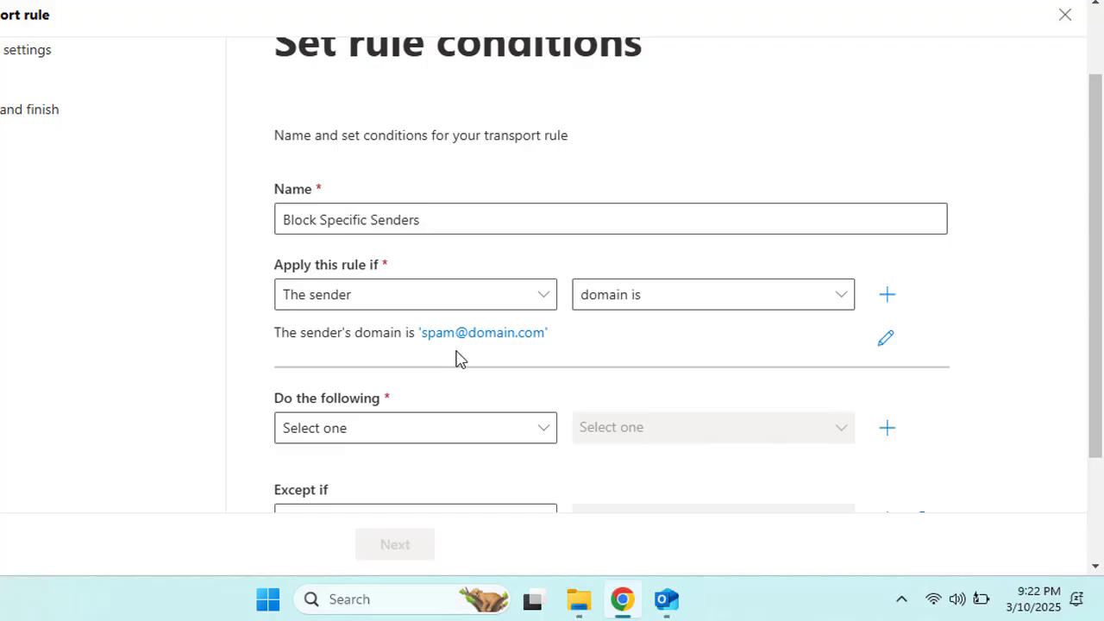
- Set the rule's action to "Block the message" with "delete the message without notifying anyone"
left_click(406, 444)
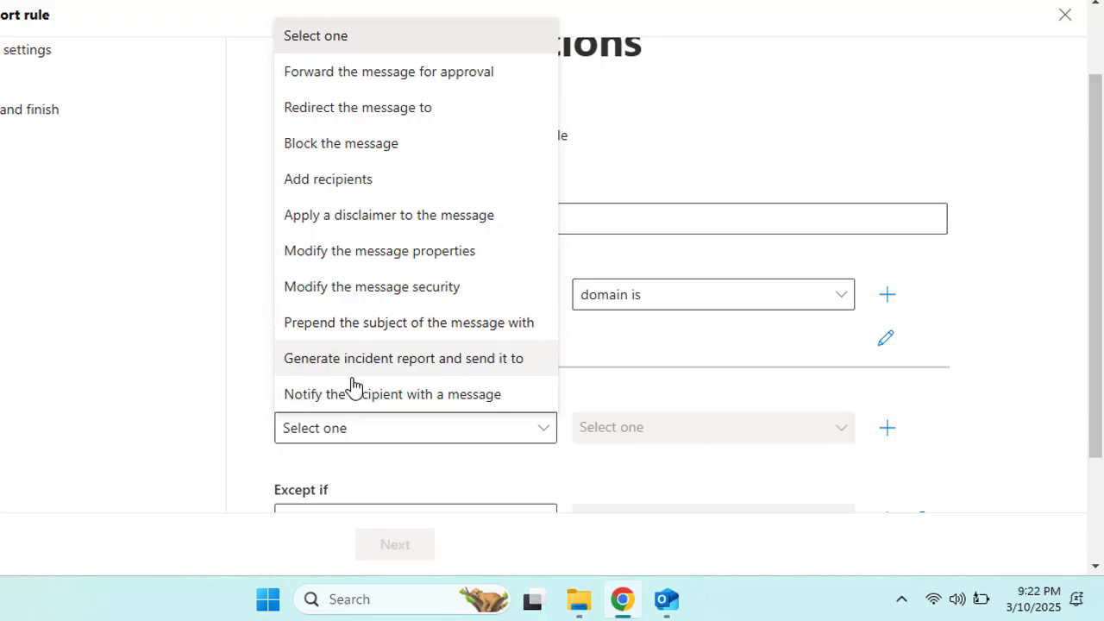
left_click(373, 148)
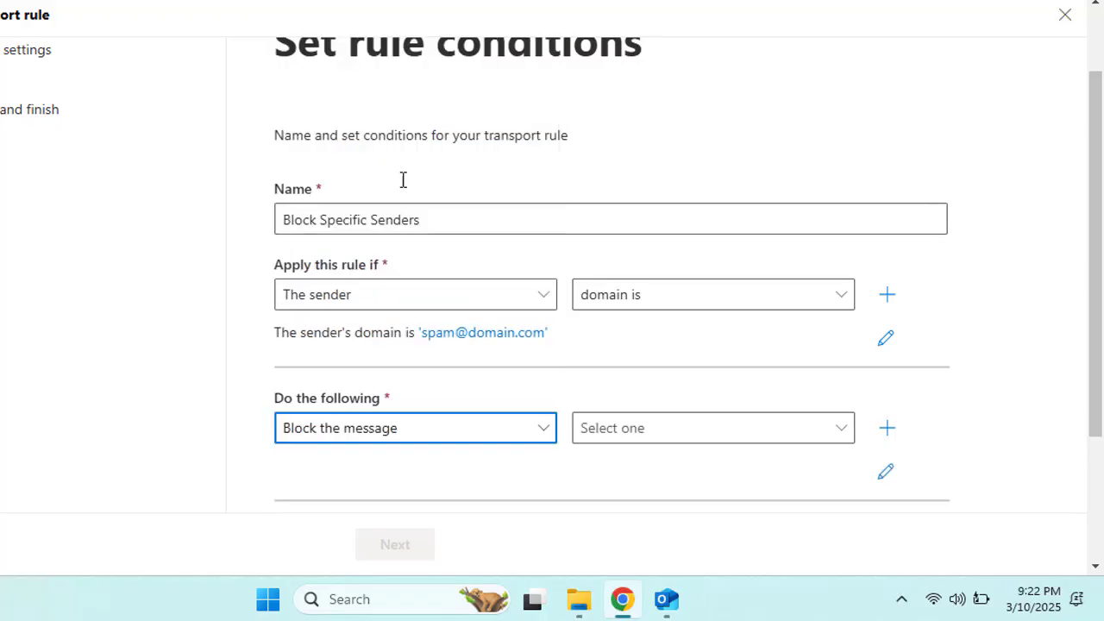
left_click(624, 435)
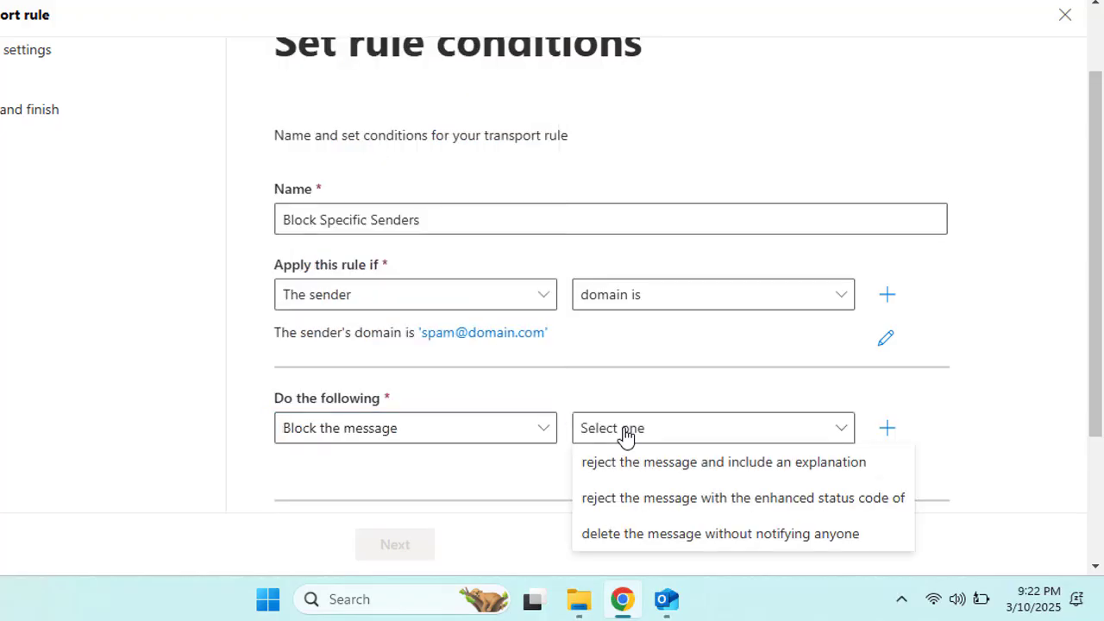
left_click(688, 537)
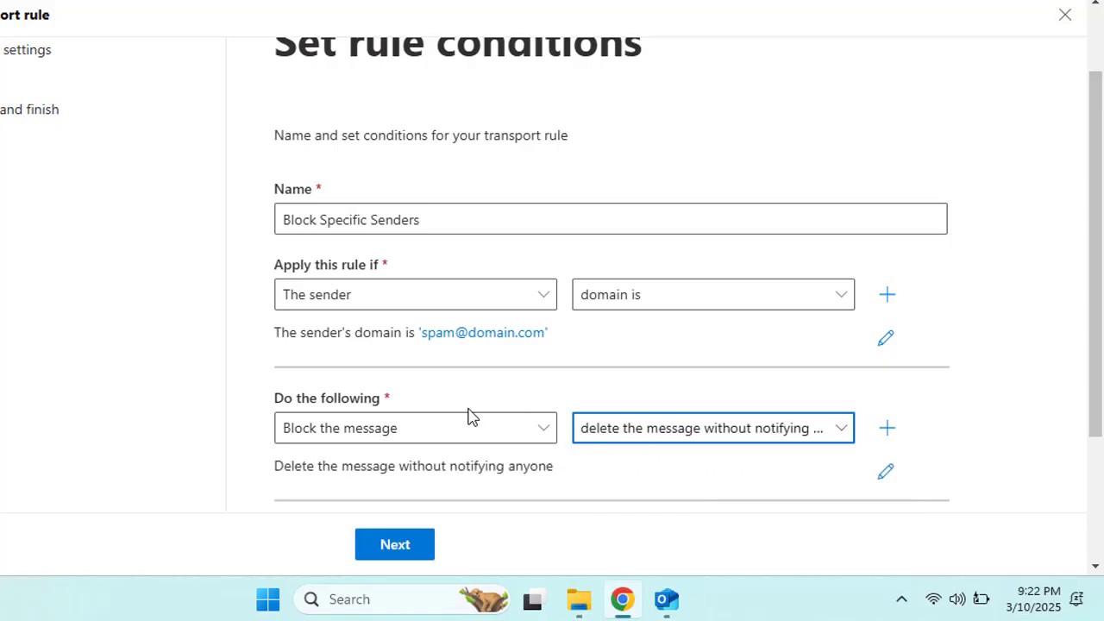
scroll(470, 416, "down", 2)
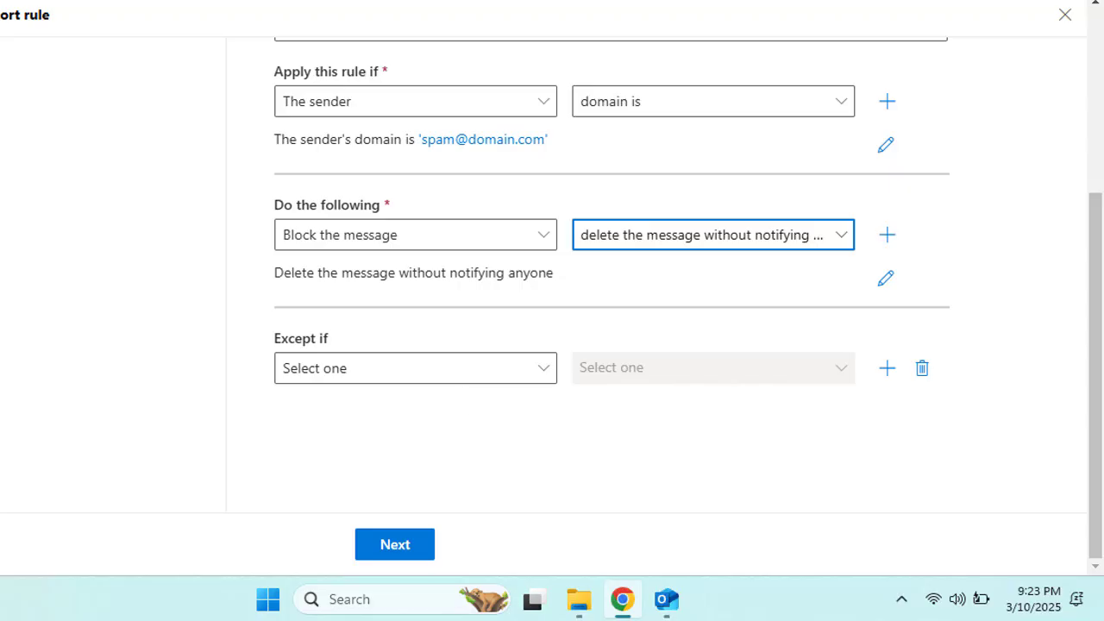
- Try to create the "Block Specific Senders" rule with the default rule settings
left_click(404, 554)
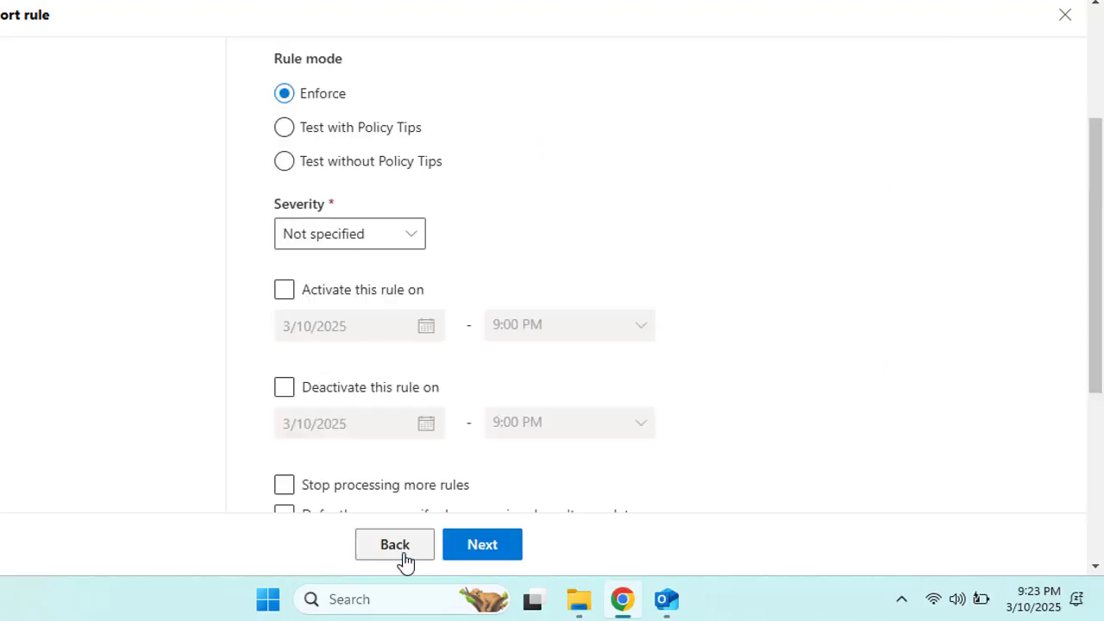
scroll(498, 297, "down", 2)
scroll(498, 308, "up", 5)
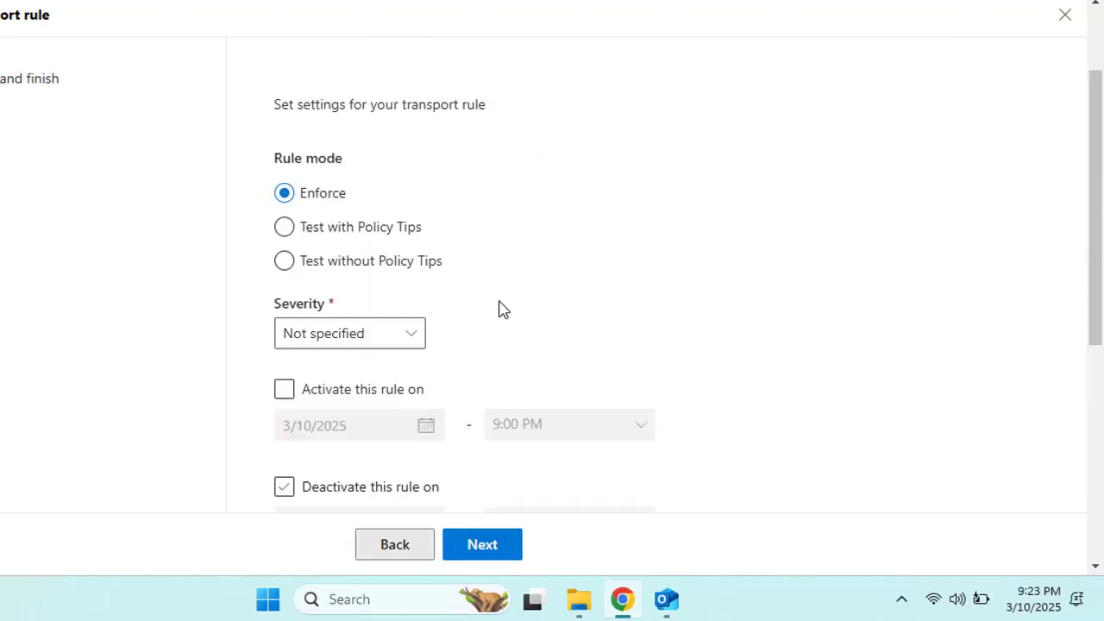
left_click(496, 552)
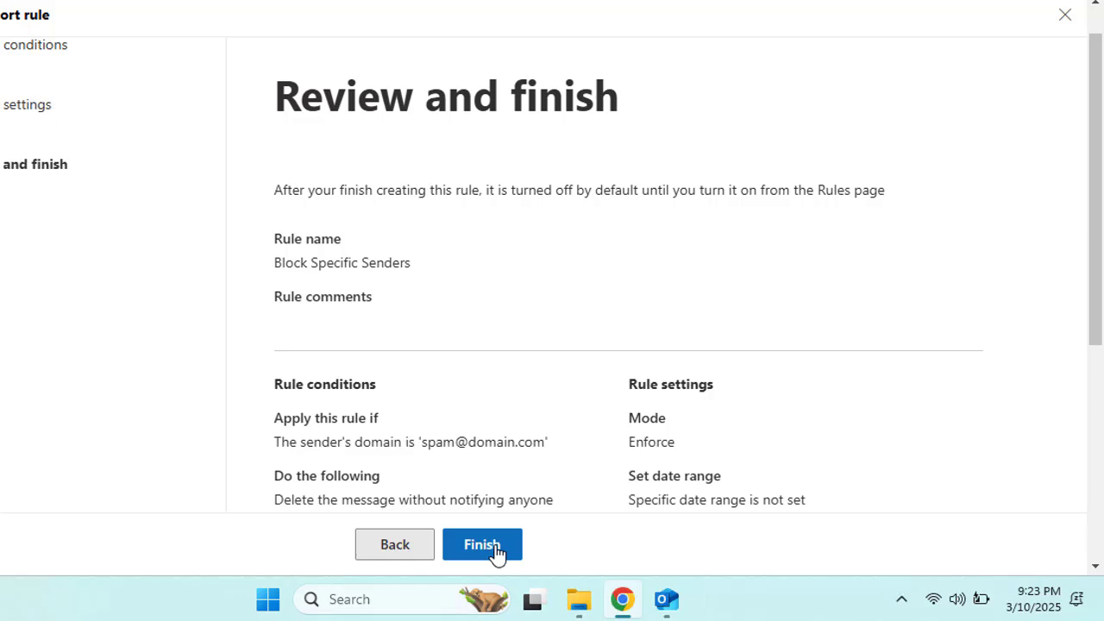
left_click(495, 552)
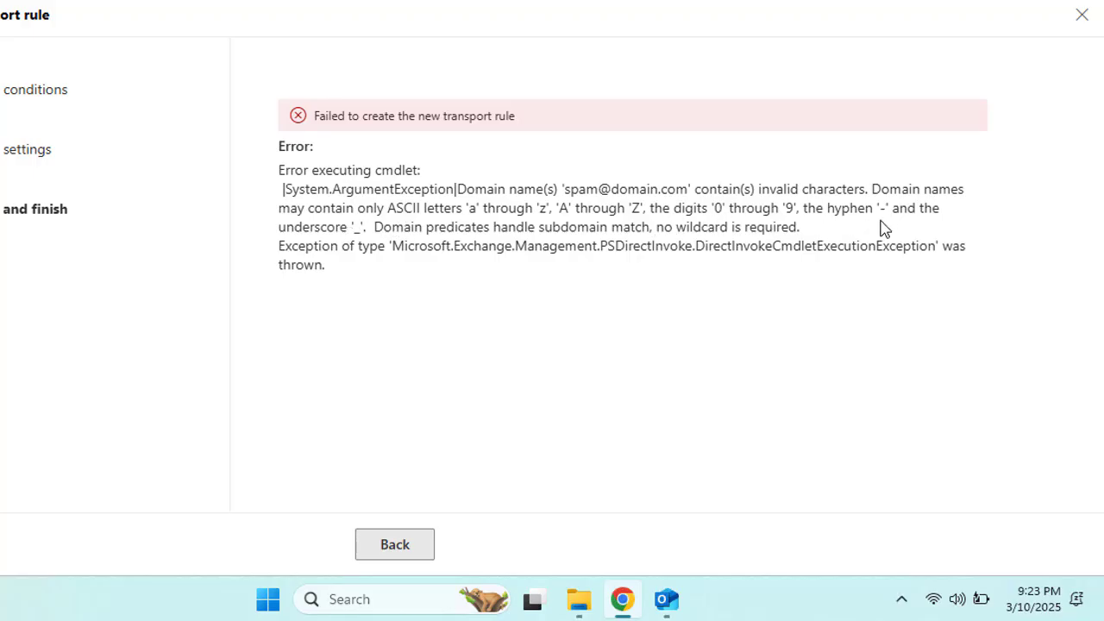
- Return to the rule conditions and replace the sender's domain entry with hotmail.com
left_click(371, 552)
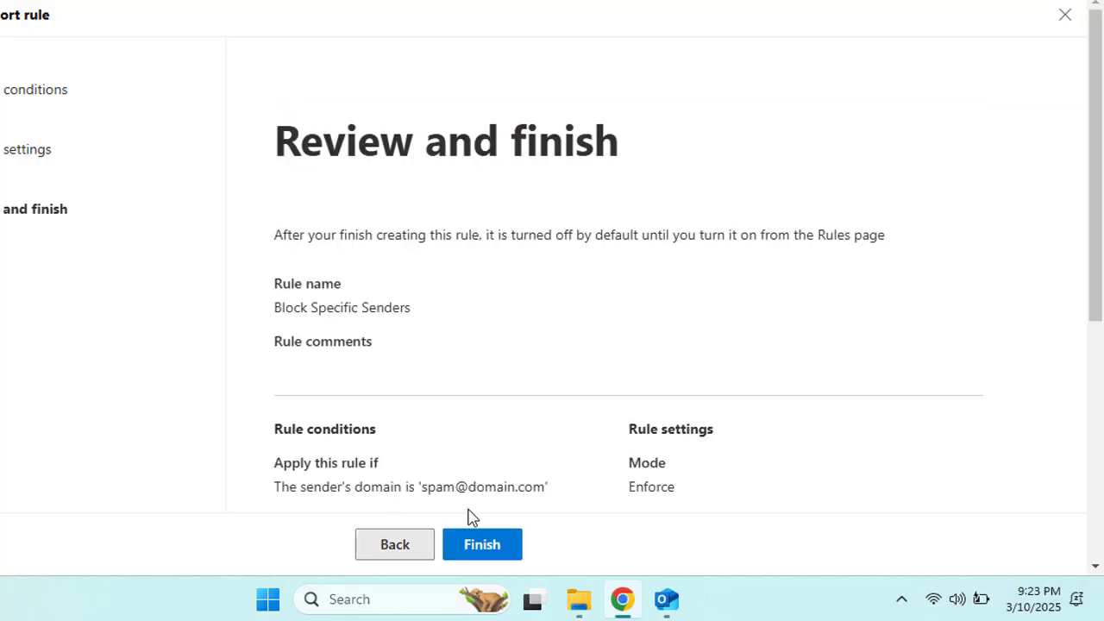
scroll(483, 406, "down", 2)
left_click(395, 547)
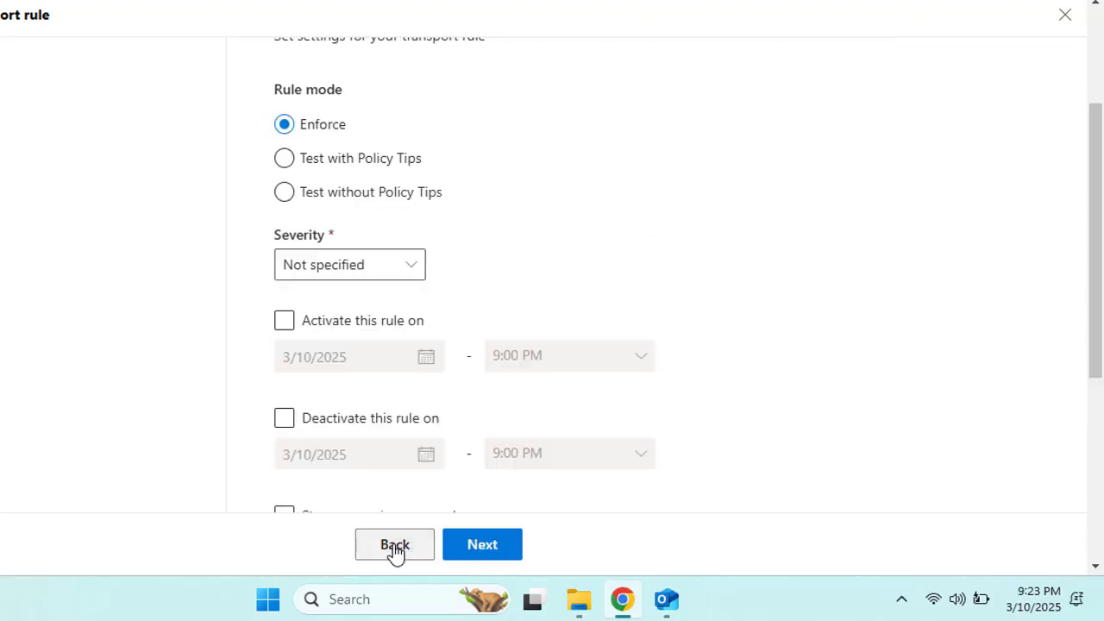
scroll(410, 389, "up", 2)
left_click(402, 533)
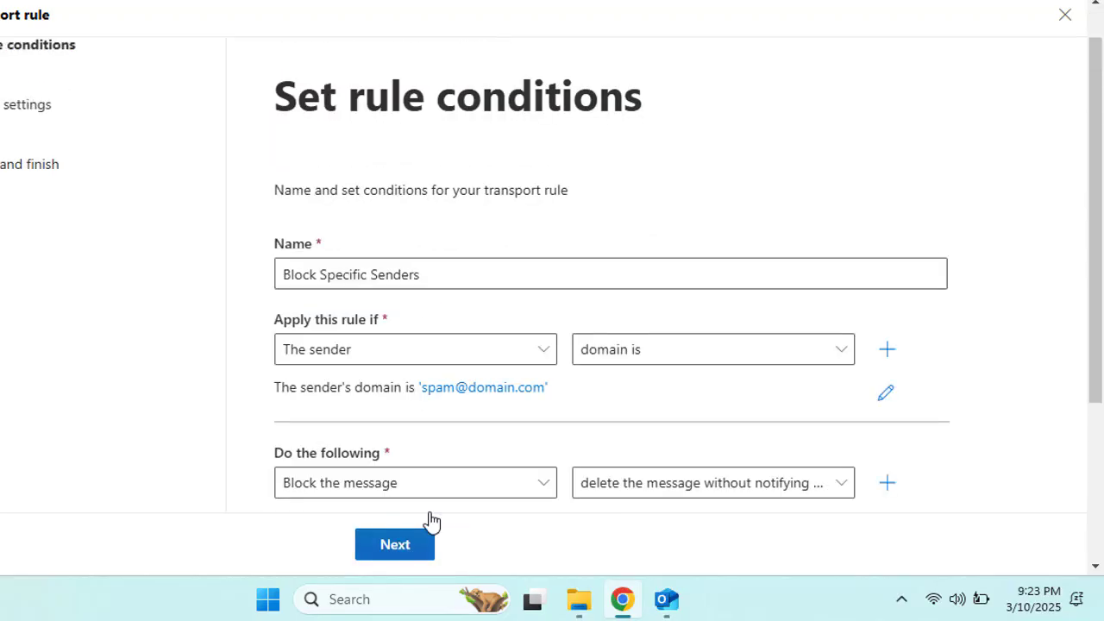
left_click(695, 365)
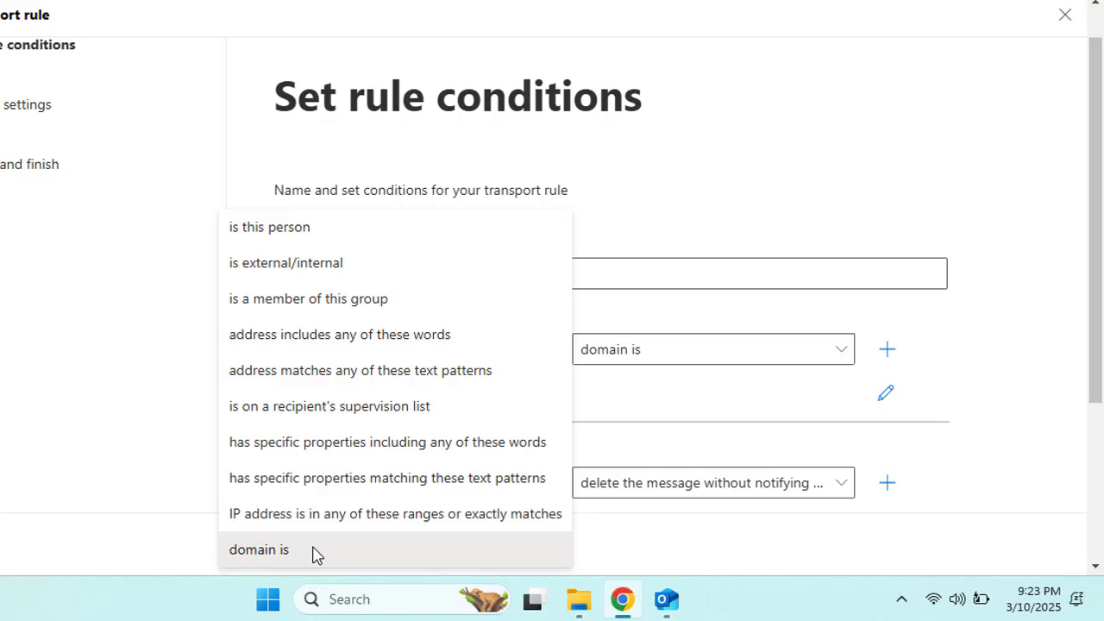
left_click(880, 397)
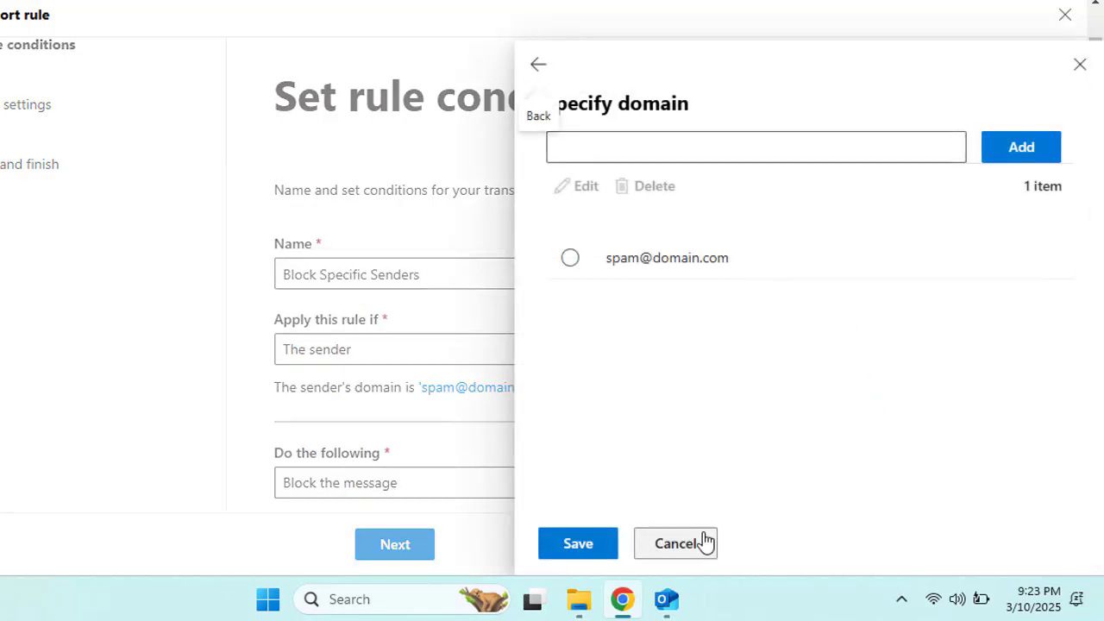
left_click(569, 259)
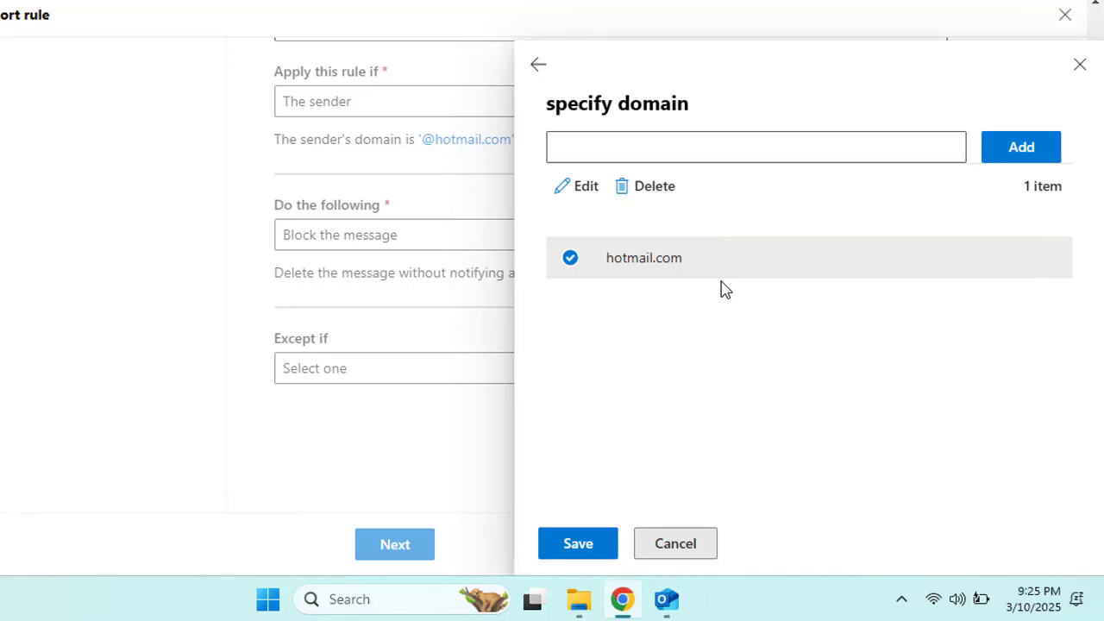
left_click(578, 551)
- Finish creating the "Block Specific Senders" rule with the default settings and return to the rules list
left_click(426, 544)
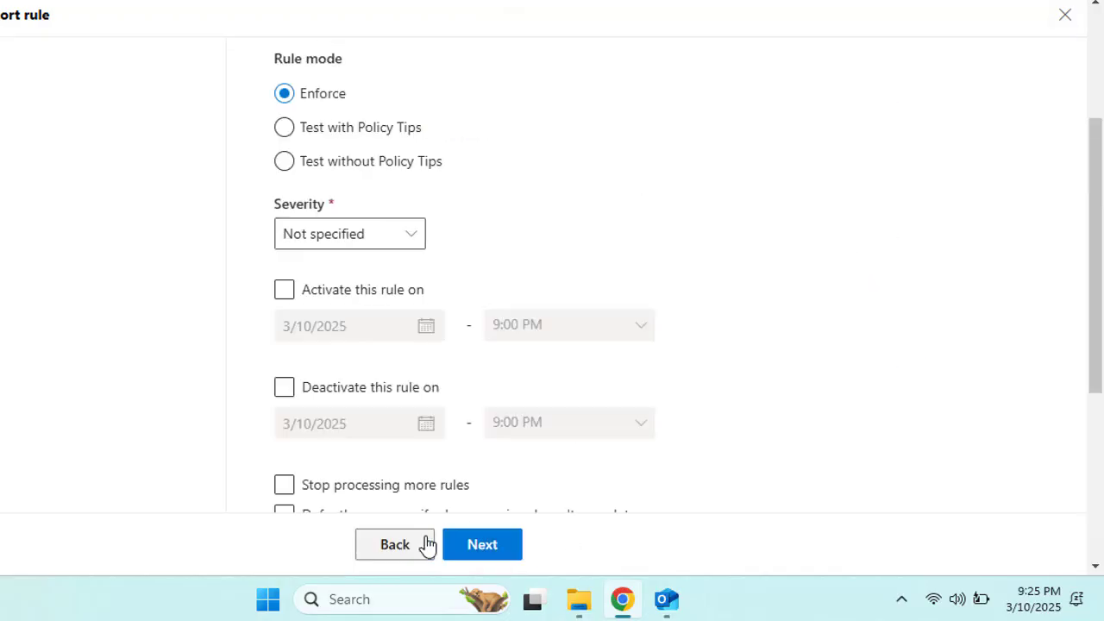
left_click(471, 550)
left_click(474, 551)
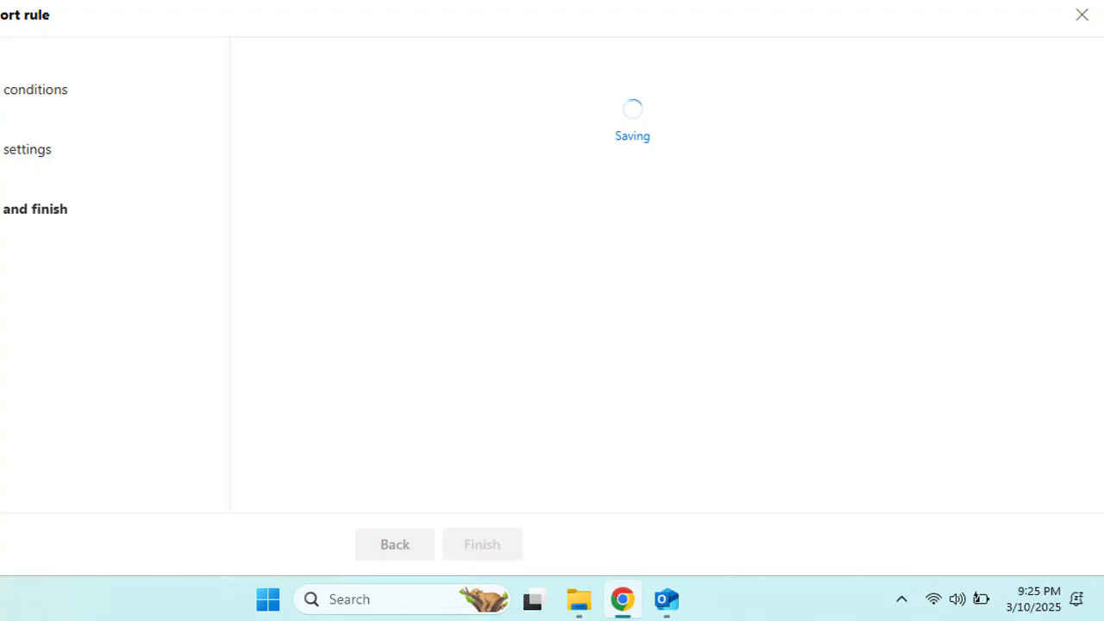
left_click(390, 543)
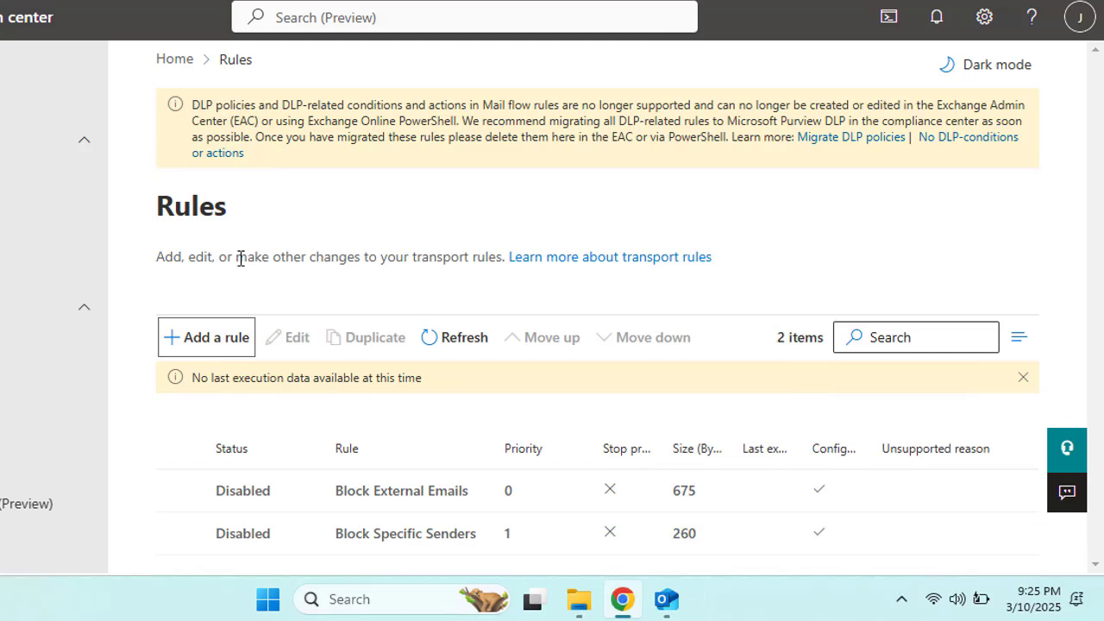
- Start a new transport rule from scratch and name it "Add Legal Disclaimer"
left_click(211, 349)
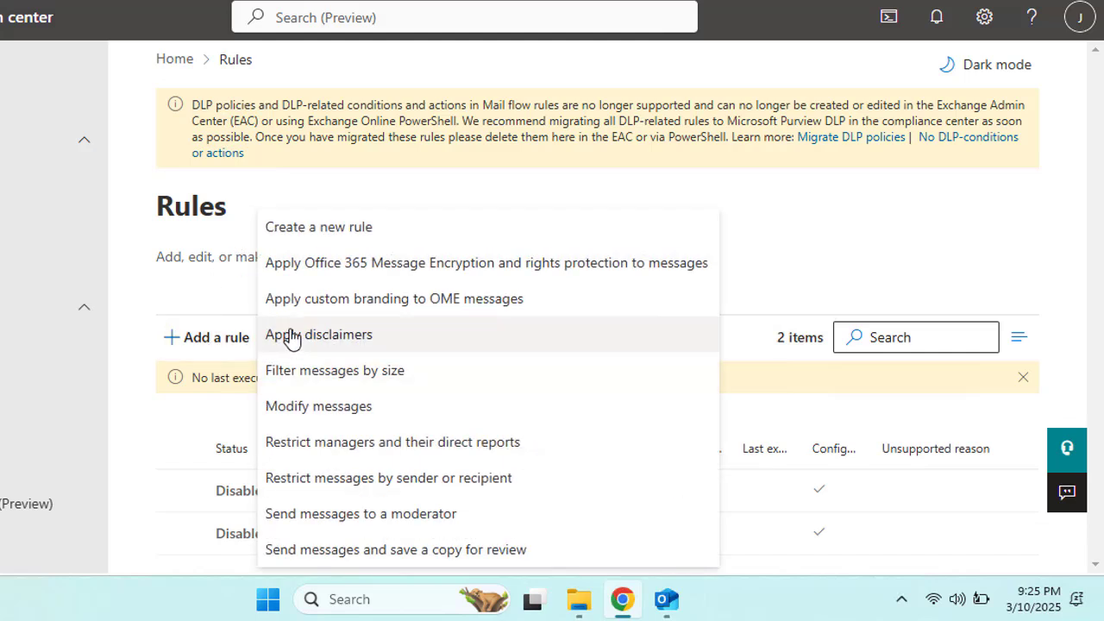
left_click(376, 229)
left_click(351, 319)
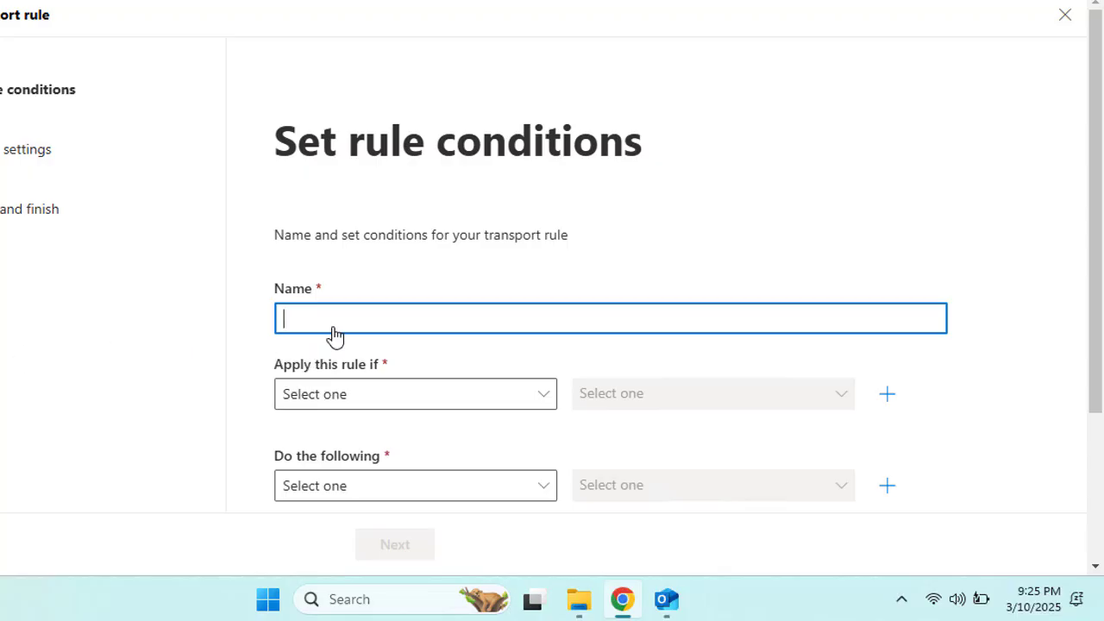
type("Add Legal Disclaimer")
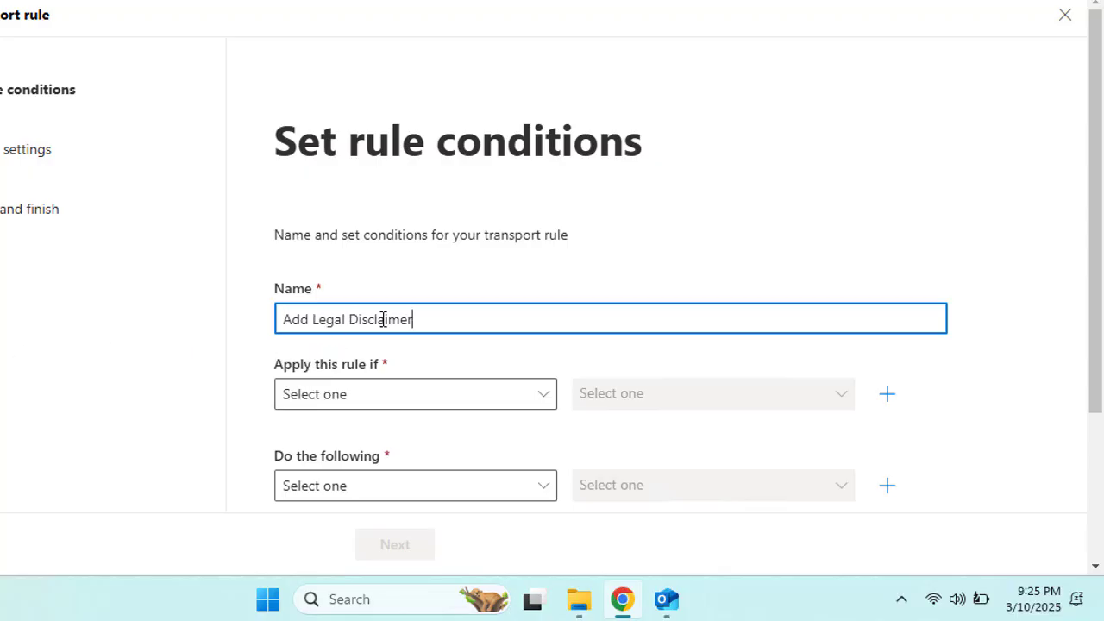
- Set the rule to apply if the sender "is external/internal" with the location "Inside the organization"
left_click(440, 410)
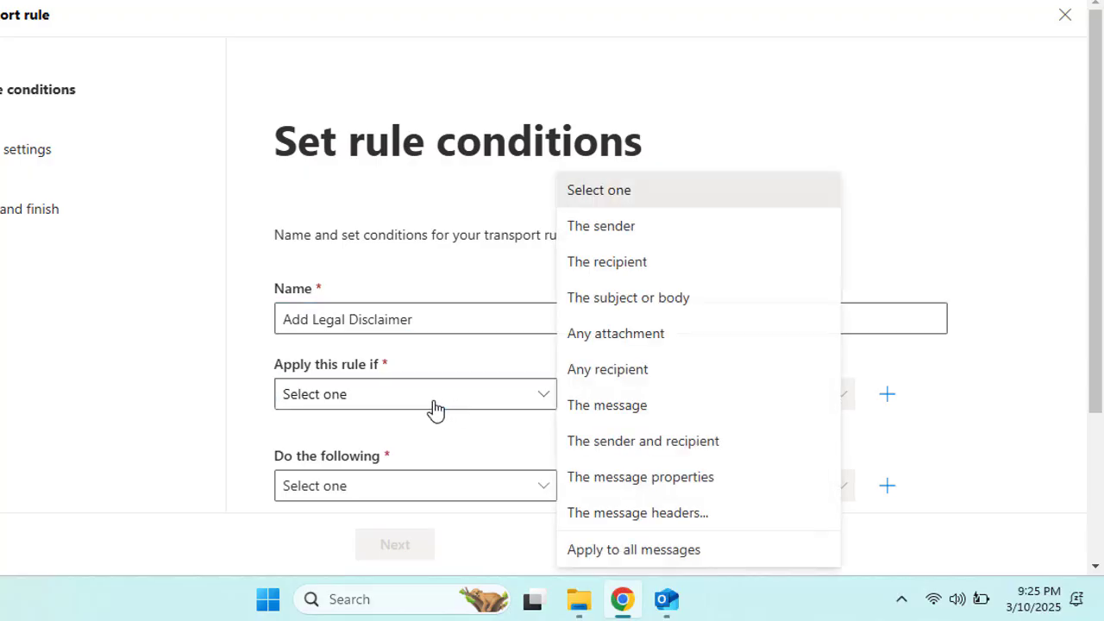
left_click(606, 227)
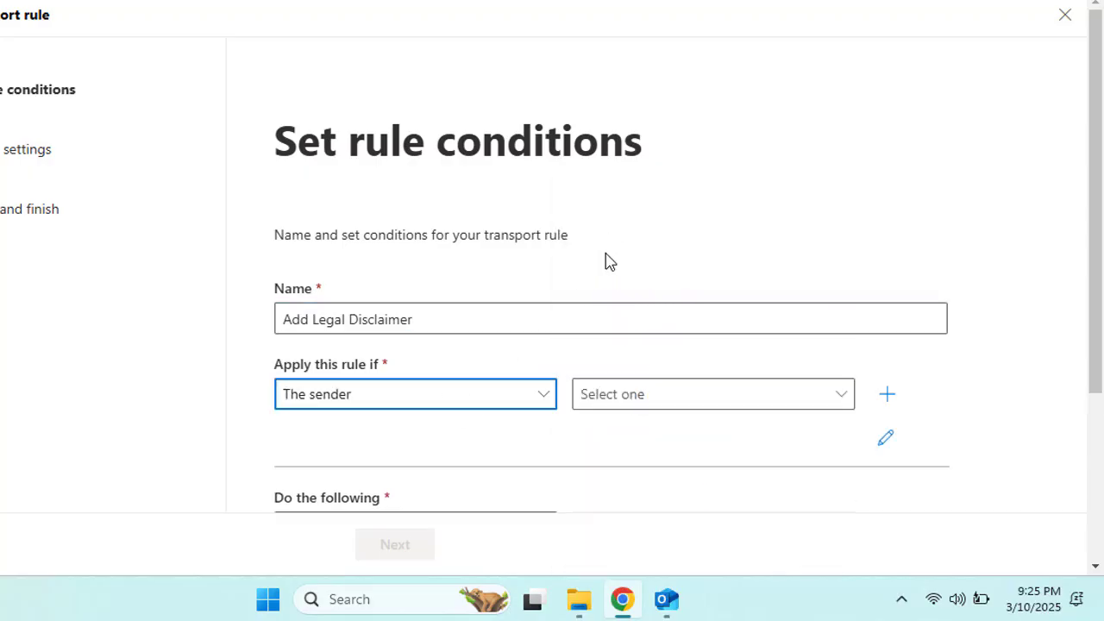
left_click(648, 400)
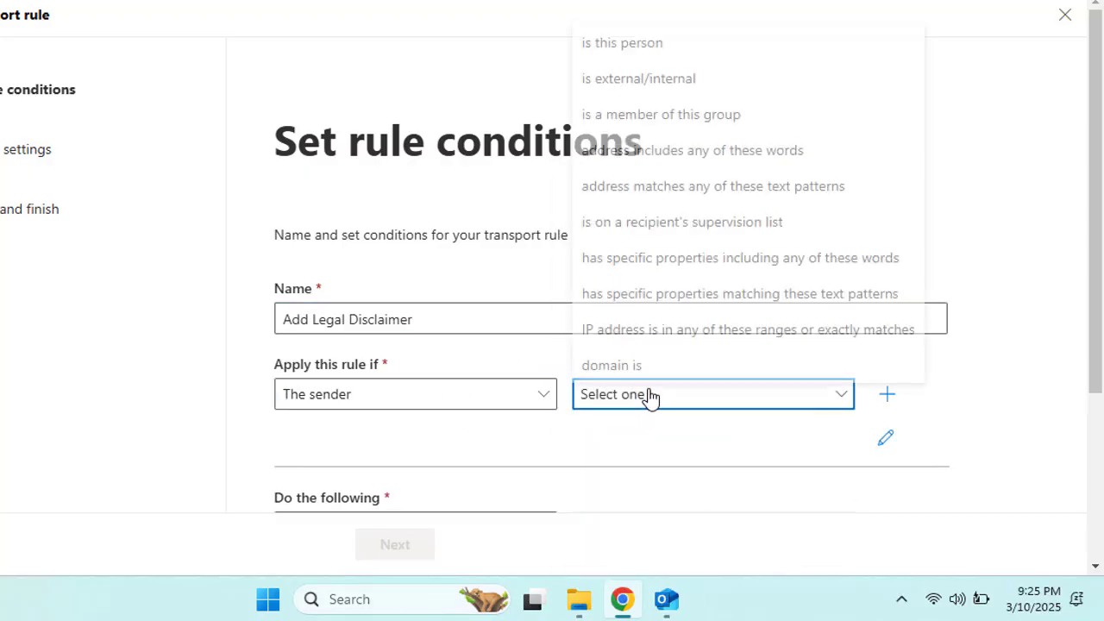
left_click(620, 77)
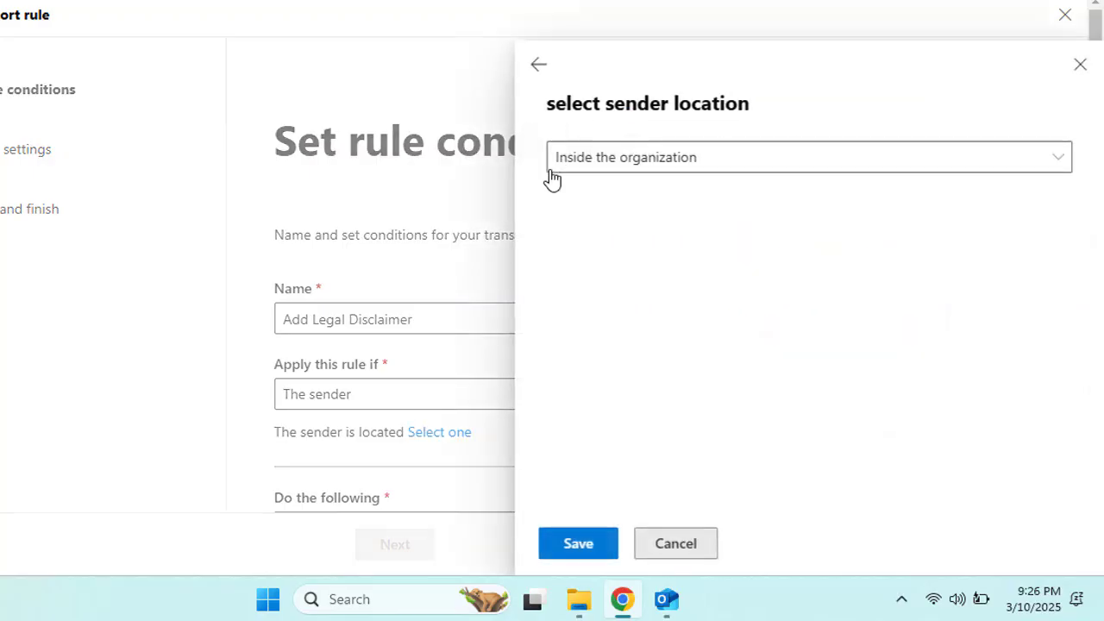
left_click(576, 543)
- Set the rule's action to "Apply a disclaimer to the message" with "append a disclaimer"
scroll(355, 384, "down", 2)
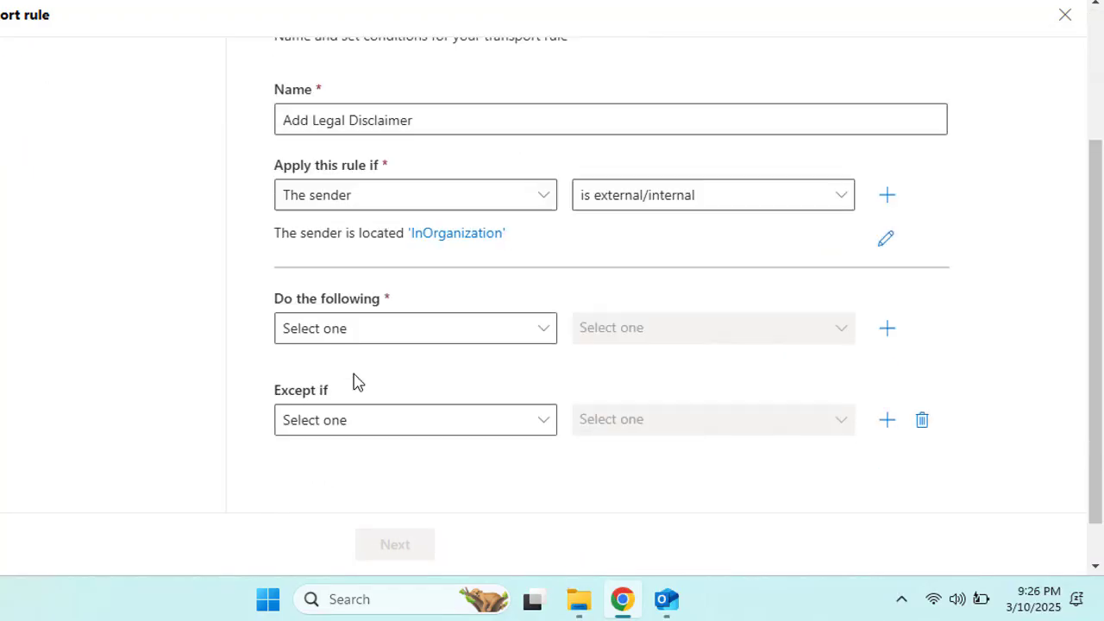
left_click(406, 335)
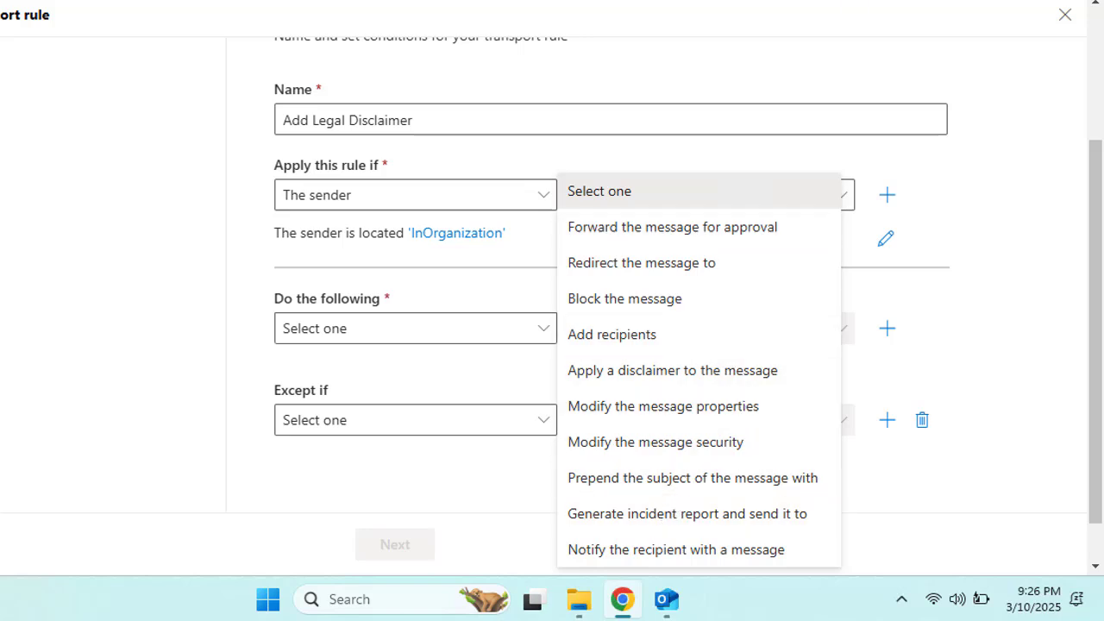
left_click(643, 371)
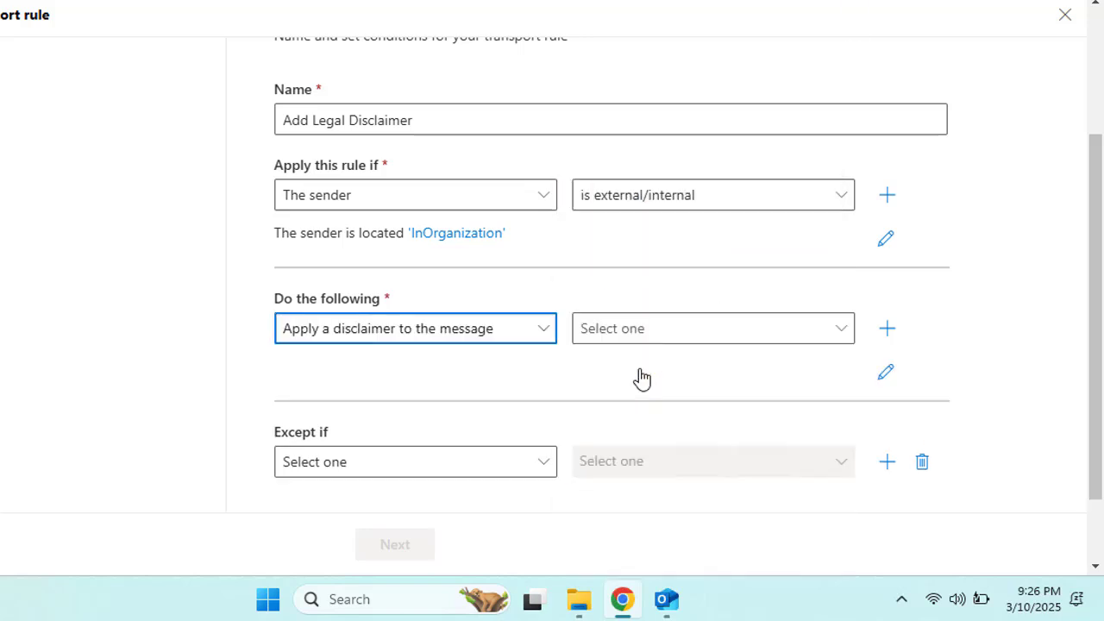
left_click(681, 335)
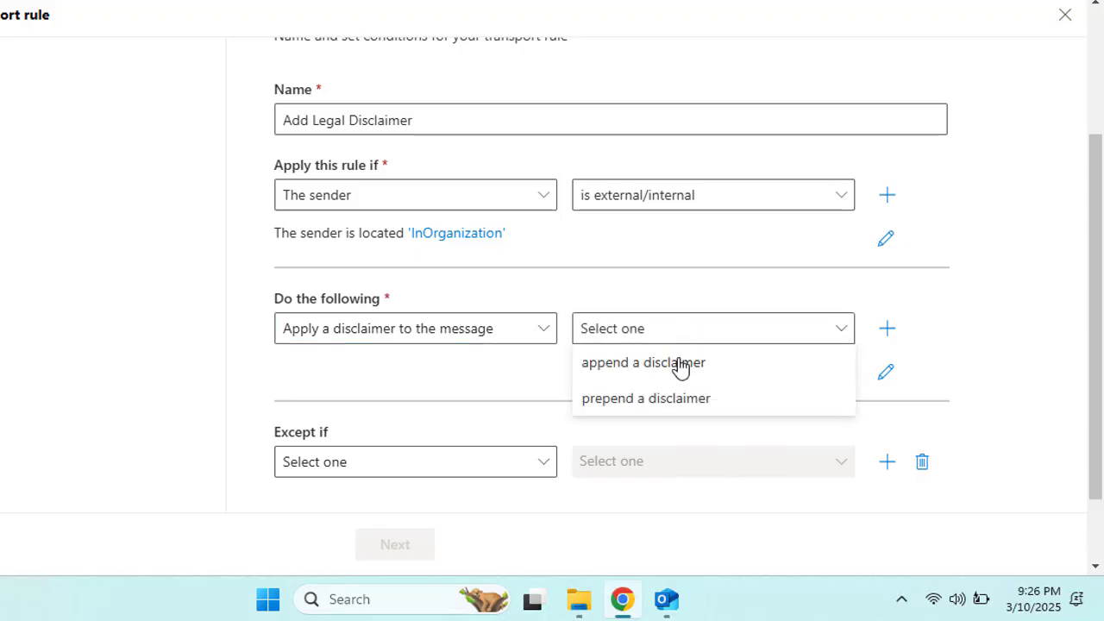
left_click(681, 364)
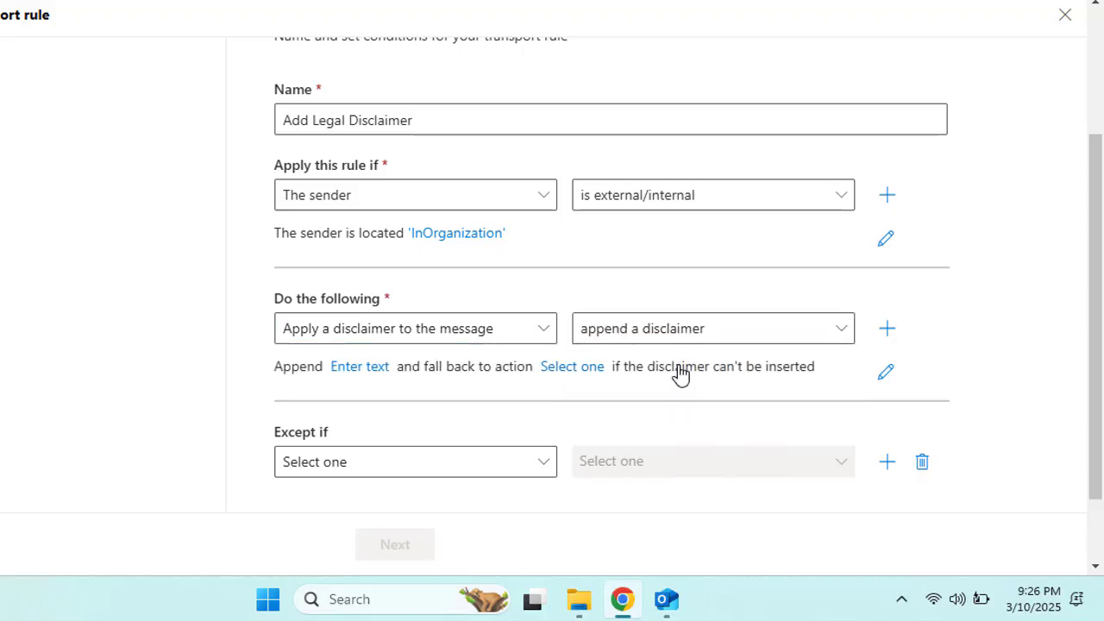
- Set the disclaimer text to "This email contains confidential information. Please do not share it with unauthorized parties" and save it
left_click(347, 378)
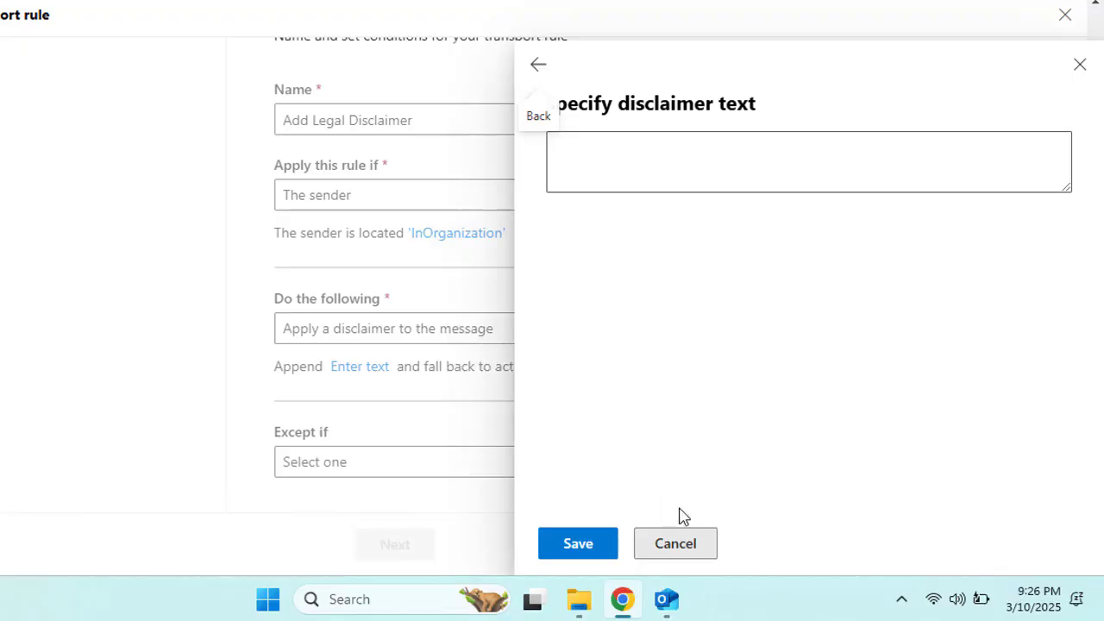
left_click(688, 553)
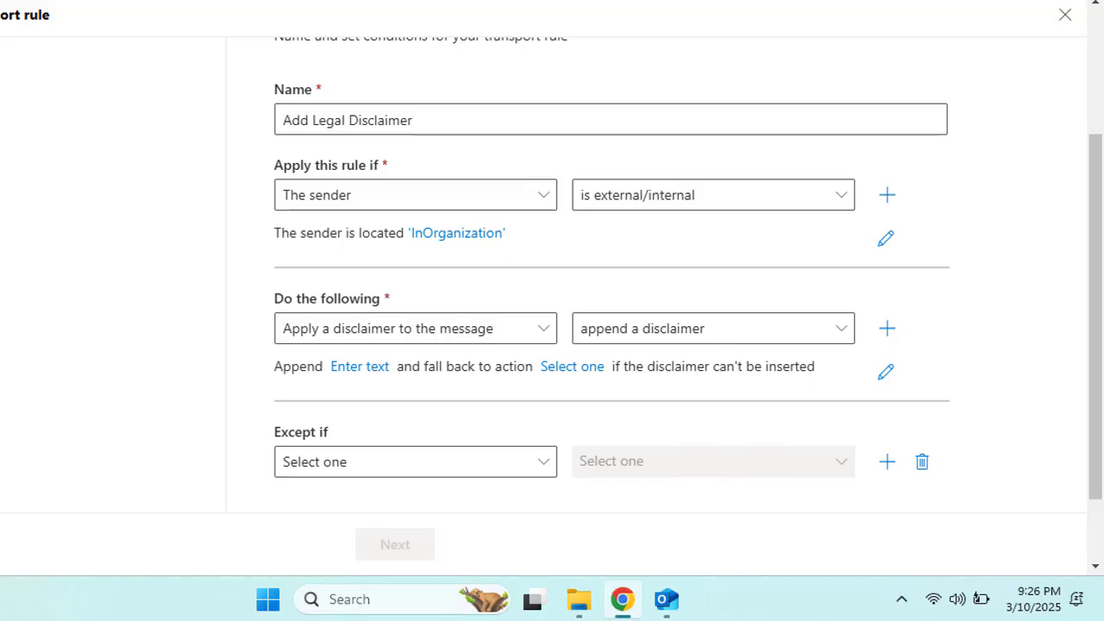
left_click(355, 371)
left_click(668, 152)
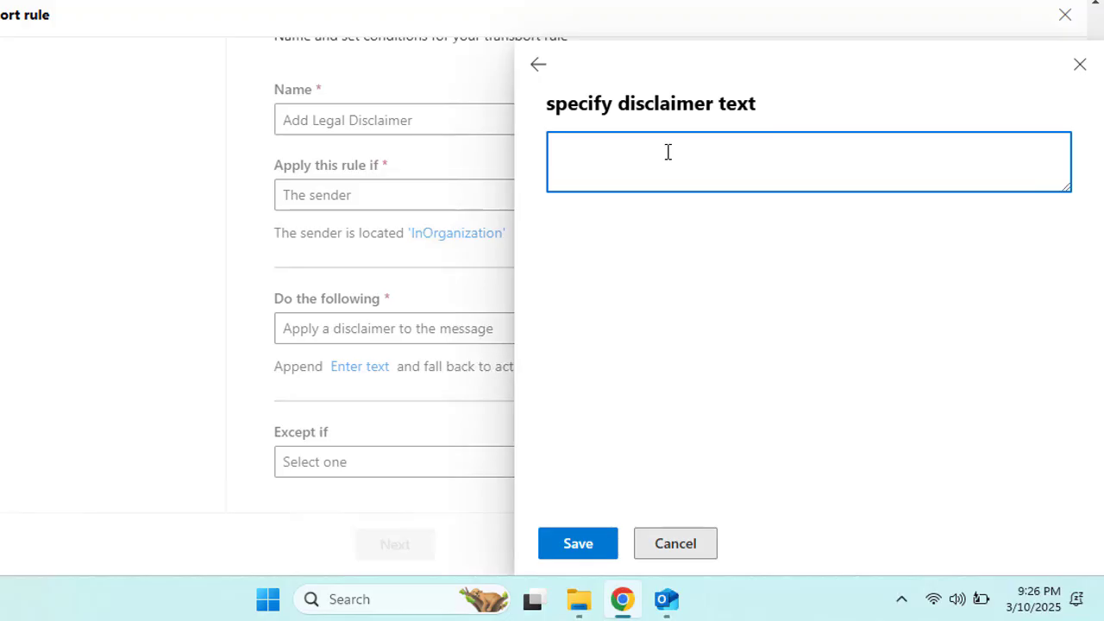
type("This email contains confidential information. Please do not share it with unauthorized parties")
left_click(577, 545)
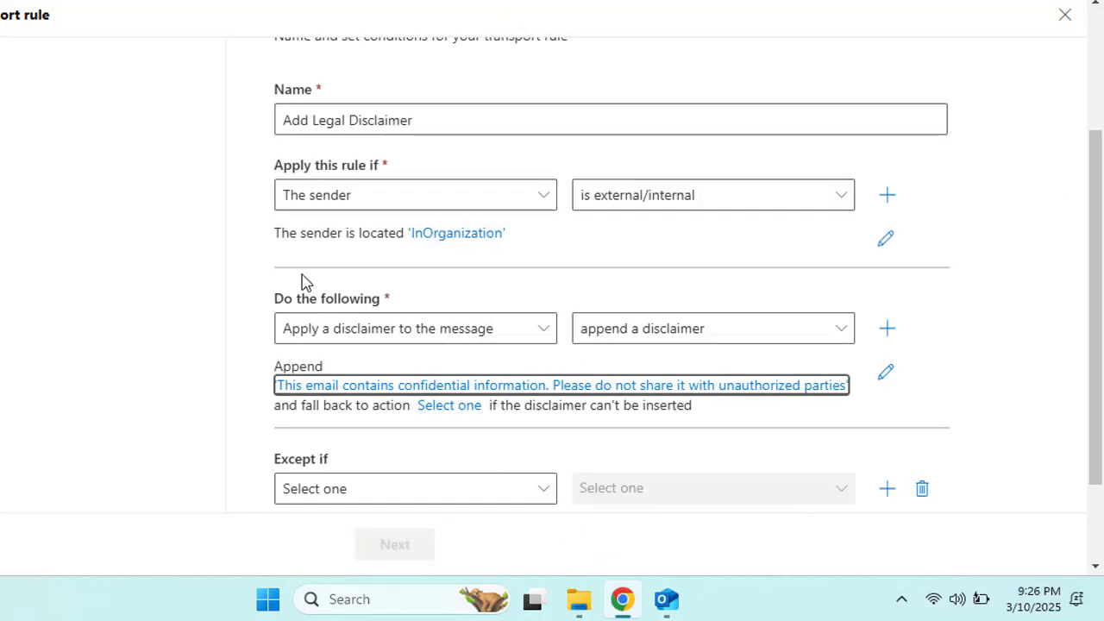
- Add an exception for when the sender "is external/internal" with the location "Outside the organization"
scroll(311, 276, "down", 2)
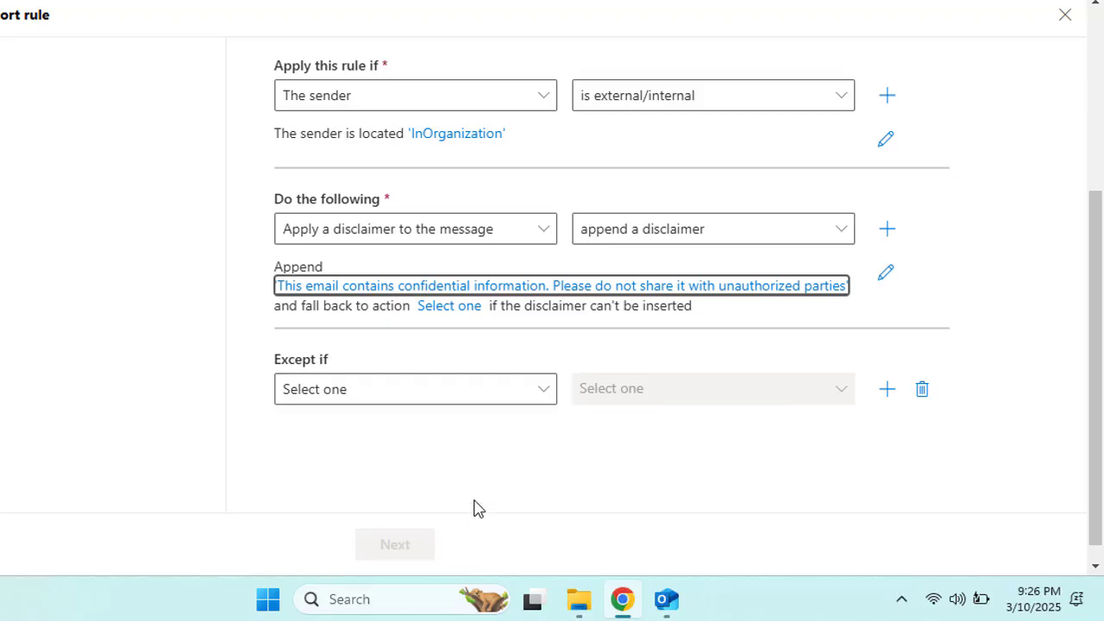
left_click(407, 395)
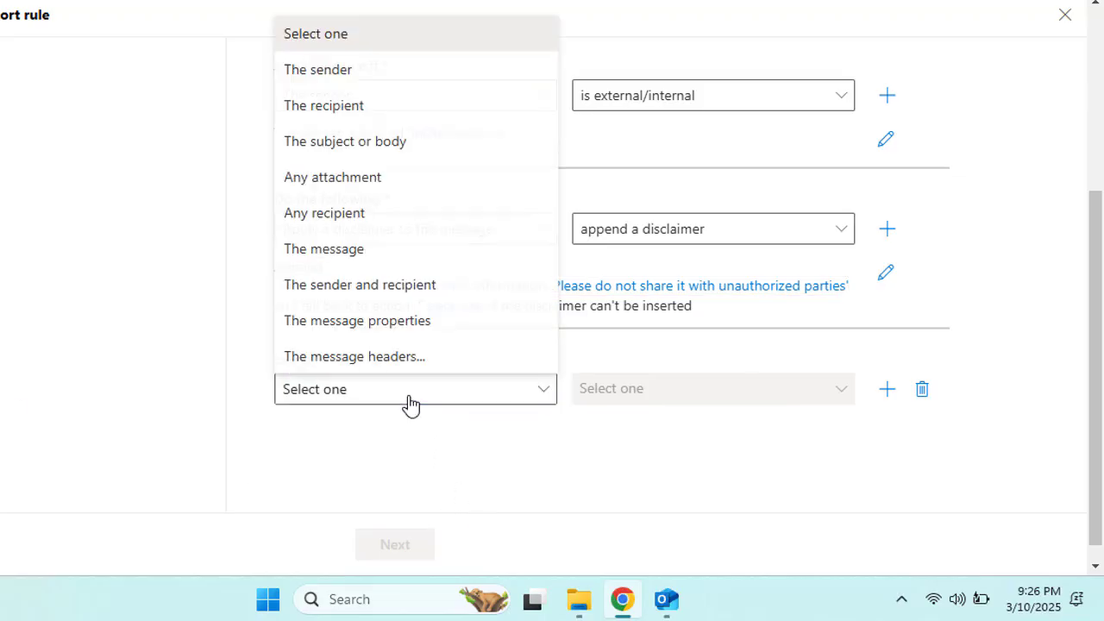
left_click(373, 69)
left_click(680, 396)
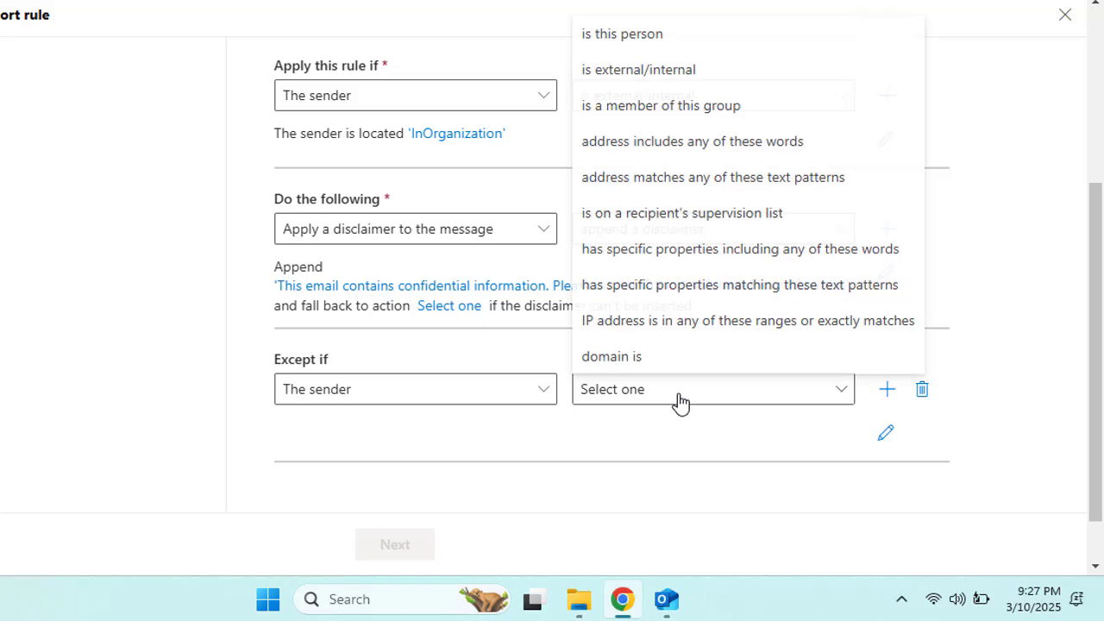
left_click(642, 69)
left_click(657, 159)
left_click(632, 227)
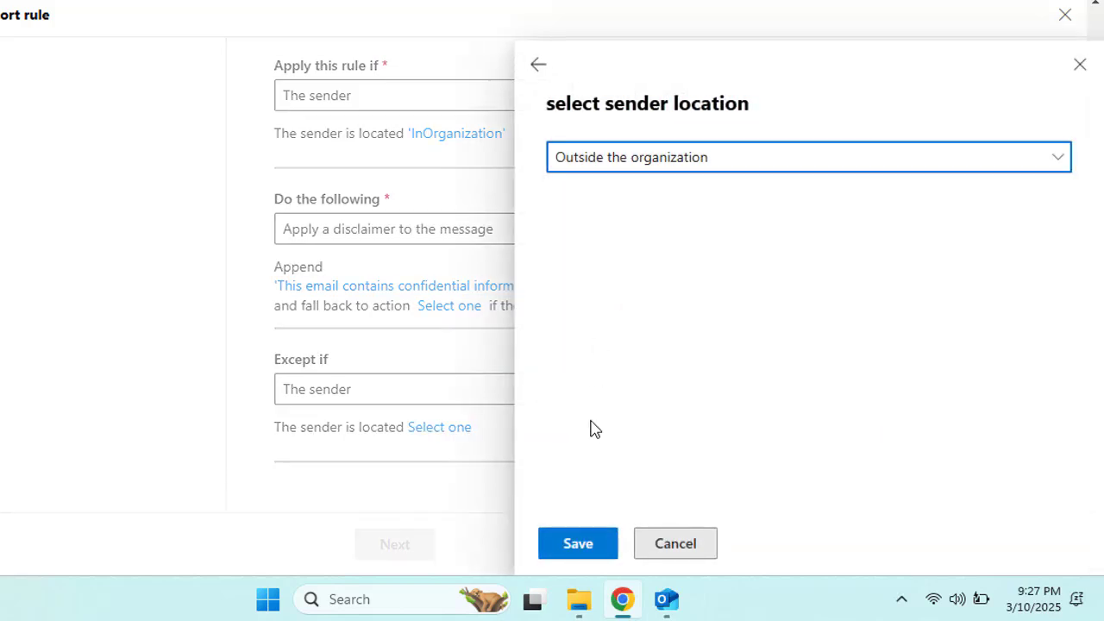
left_click(577, 544)
- Set the disclaimer's fallback action to "Wrap" for cases where the disclaimer can't be inserted
scroll(483, 407, "down", 1)
scroll(436, 339, "up", 3)
scroll(448, 342, "up", 1)
scroll(474, 345, "down", 3)
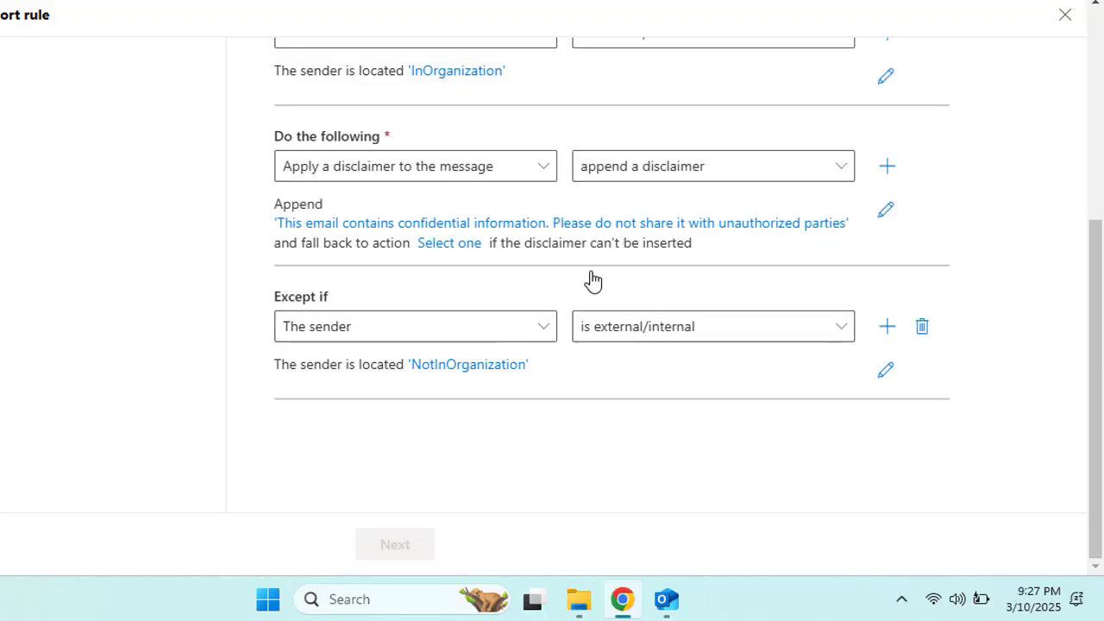
left_click(463, 246)
left_click(618, 166)
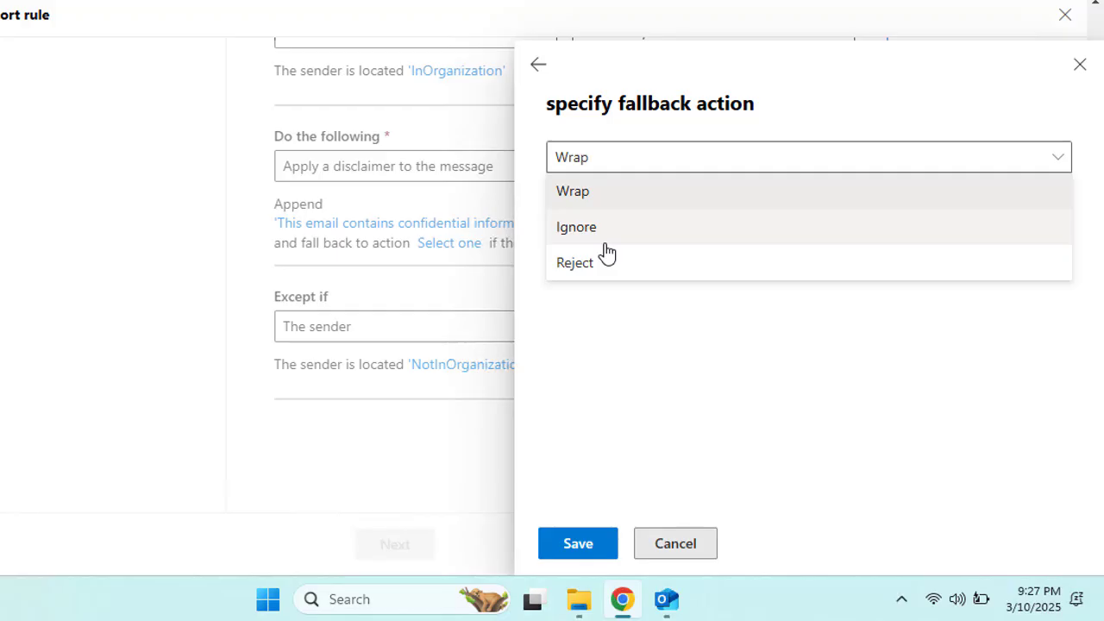
left_click(599, 192)
left_click(573, 543)
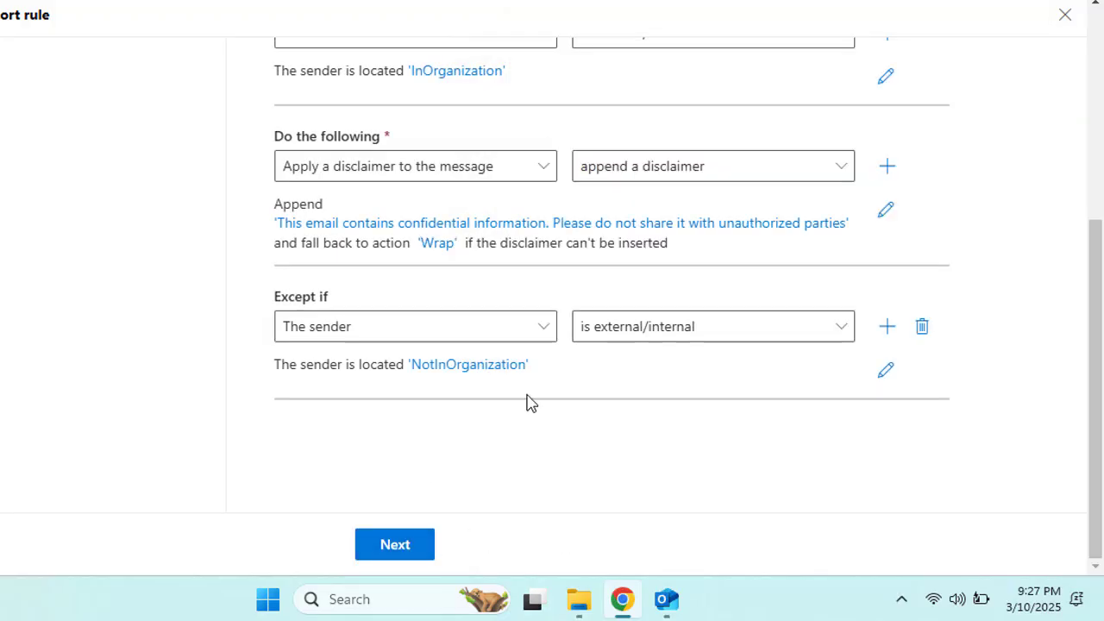
- Remove the sender location exception and finish creating the "Add Legal Disclaimer" rule with its default settings
left_click(920, 328)
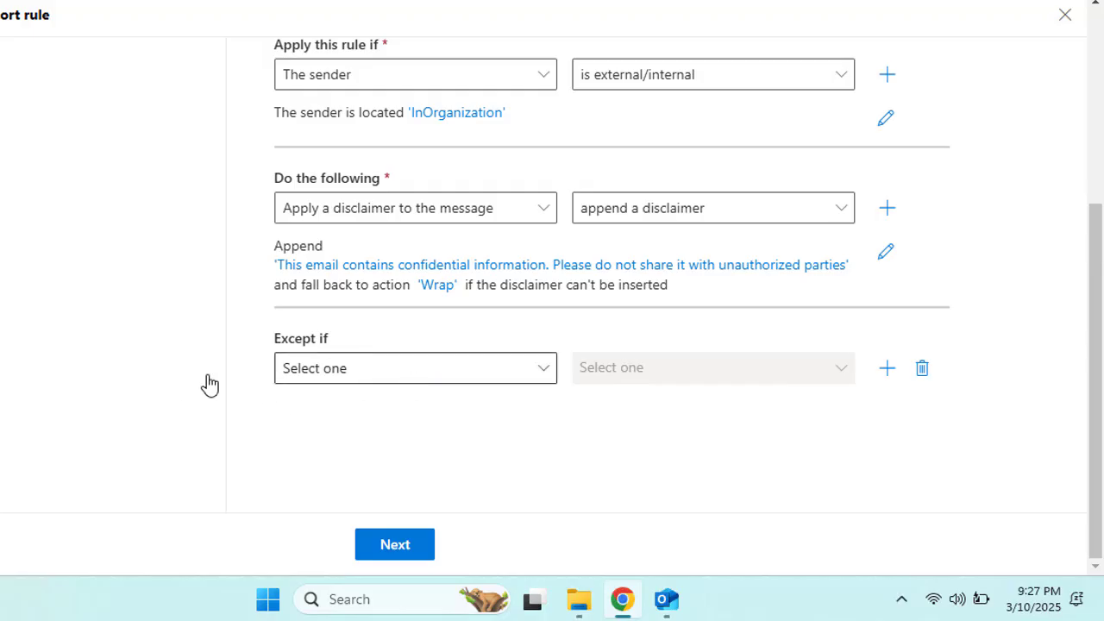
scroll(345, 207, "up", 1)
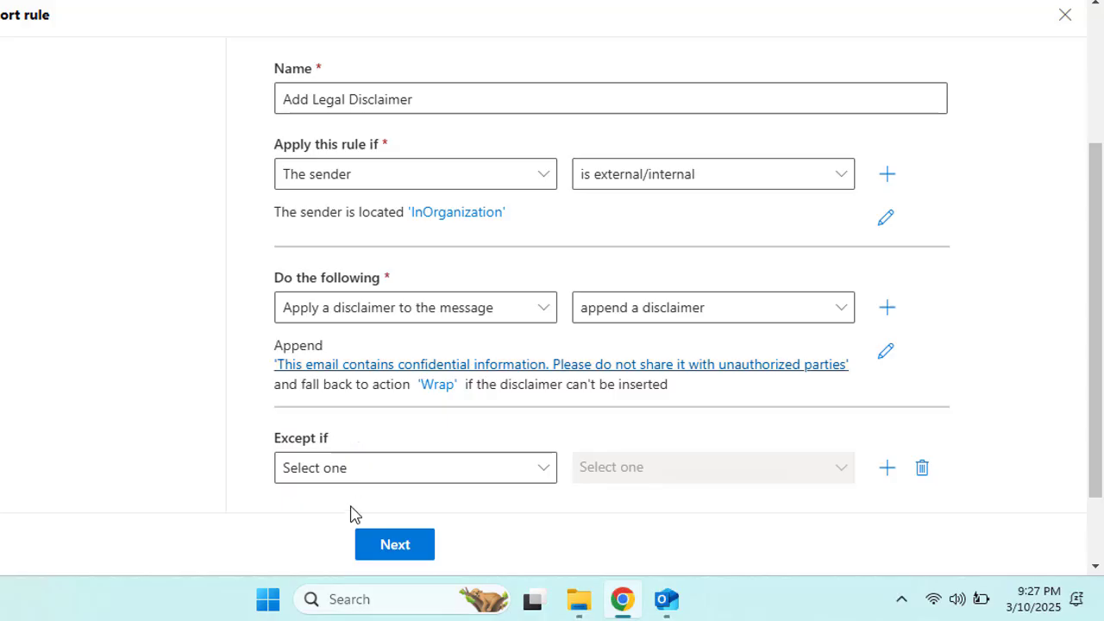
left_click(414, 553)
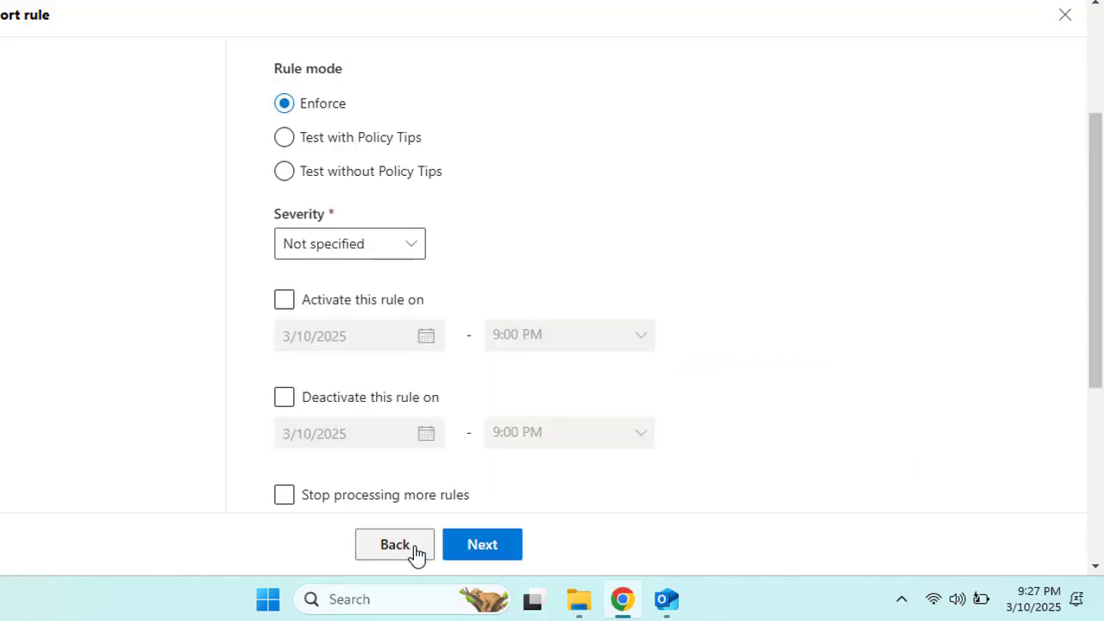
left_click(485, 549)
left_click(486, 546)
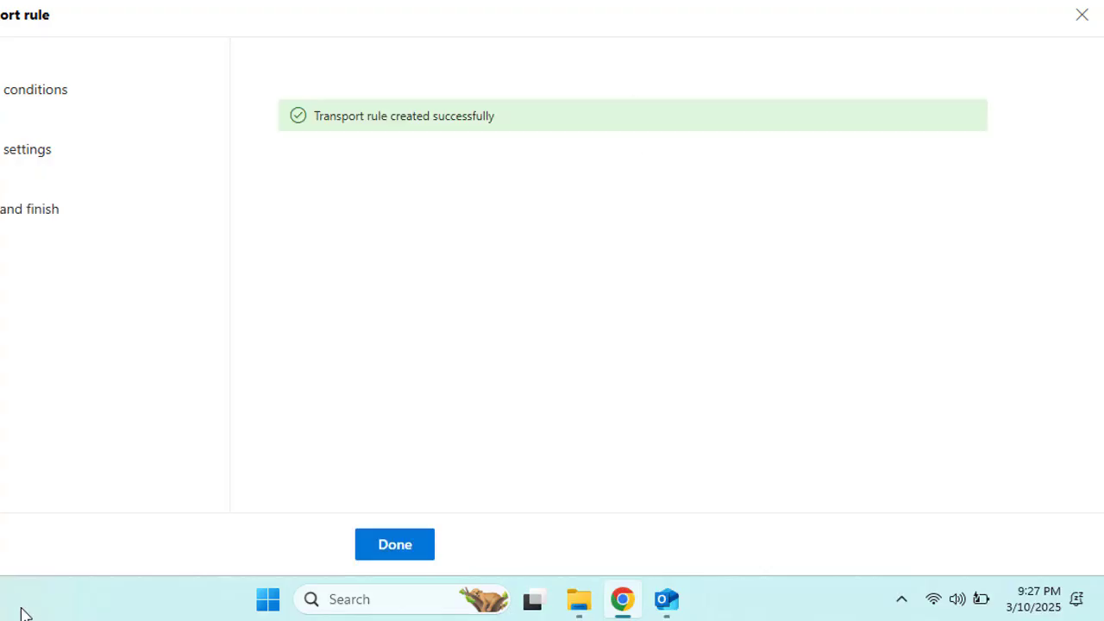
left_click(426, 556)
scroll(414, 388, "down", 1)
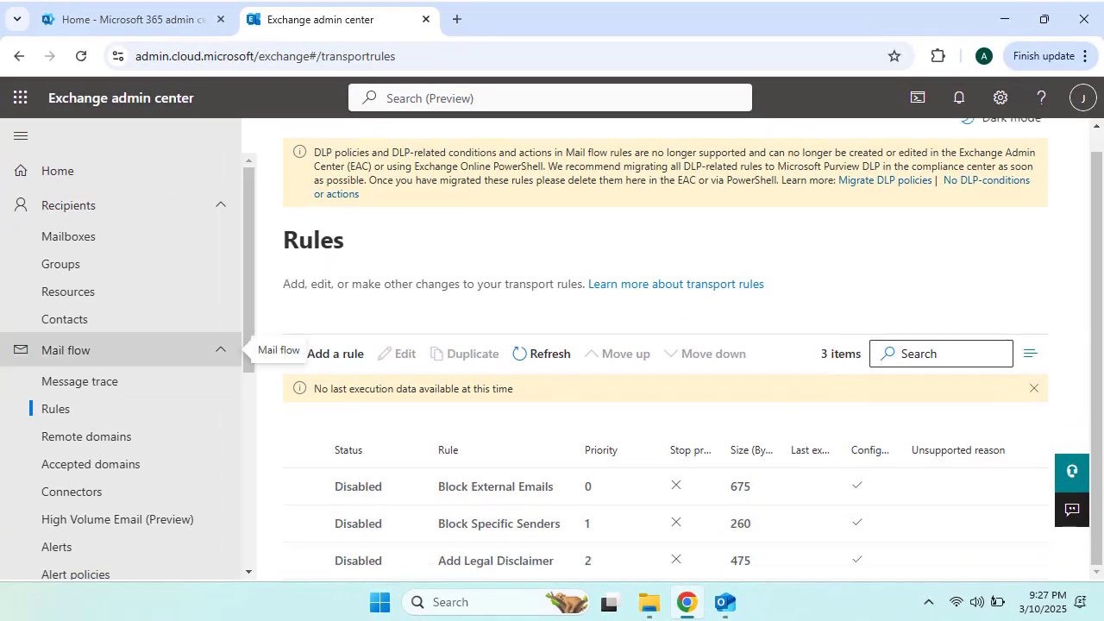
- Start a new blank transport rule and name it "Forward HR Emails"
left_click(331, 361)
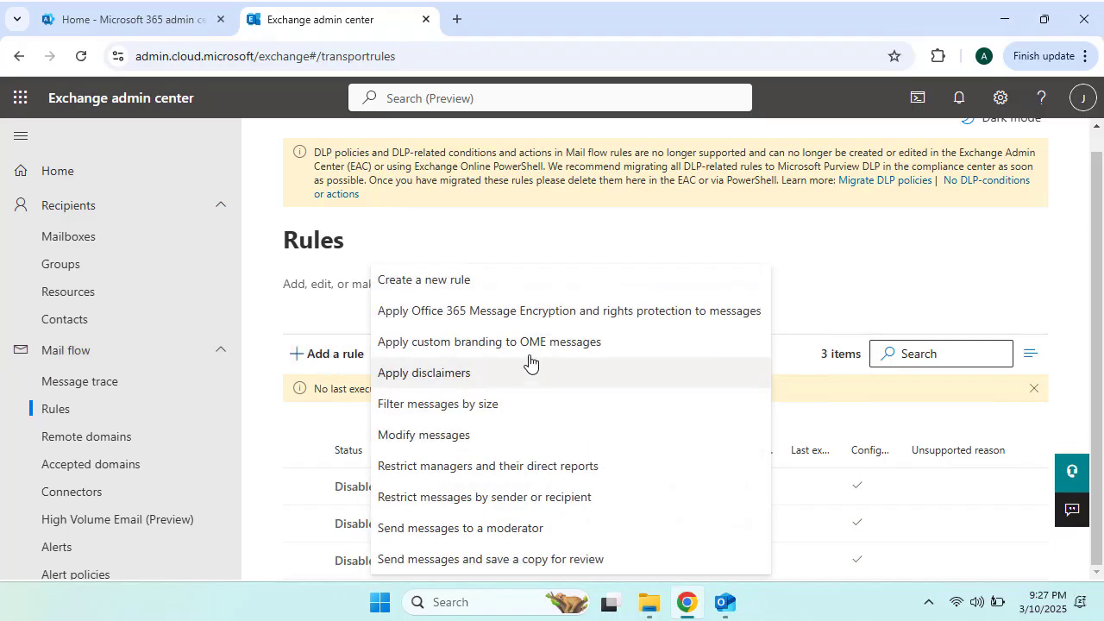
left_click(484, 282)
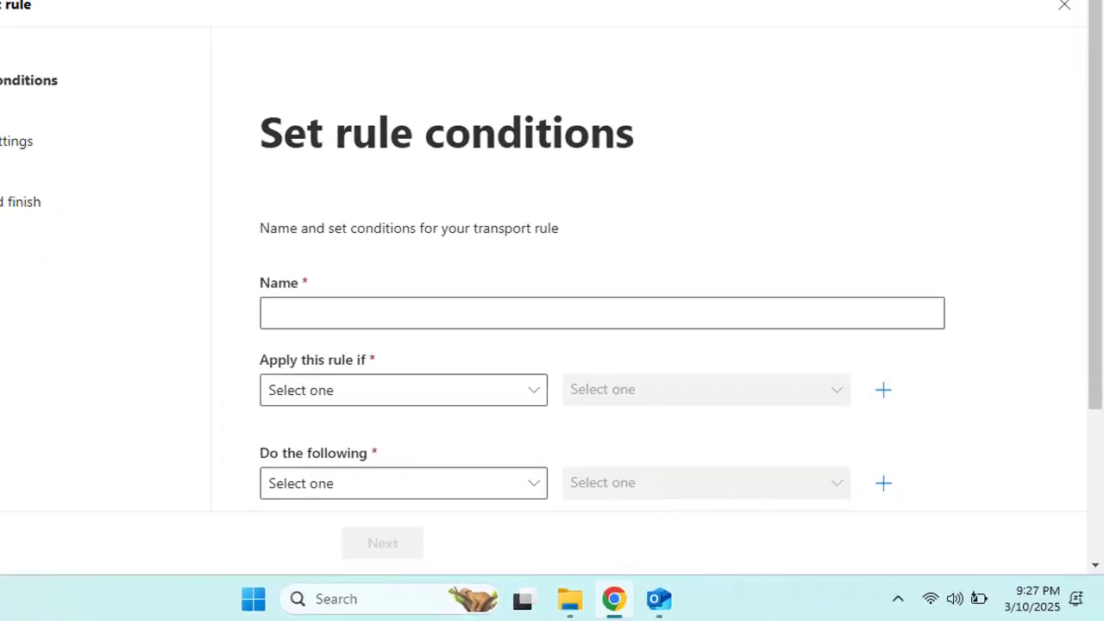
left_click(328, 289)
type("Forward HR Emails")
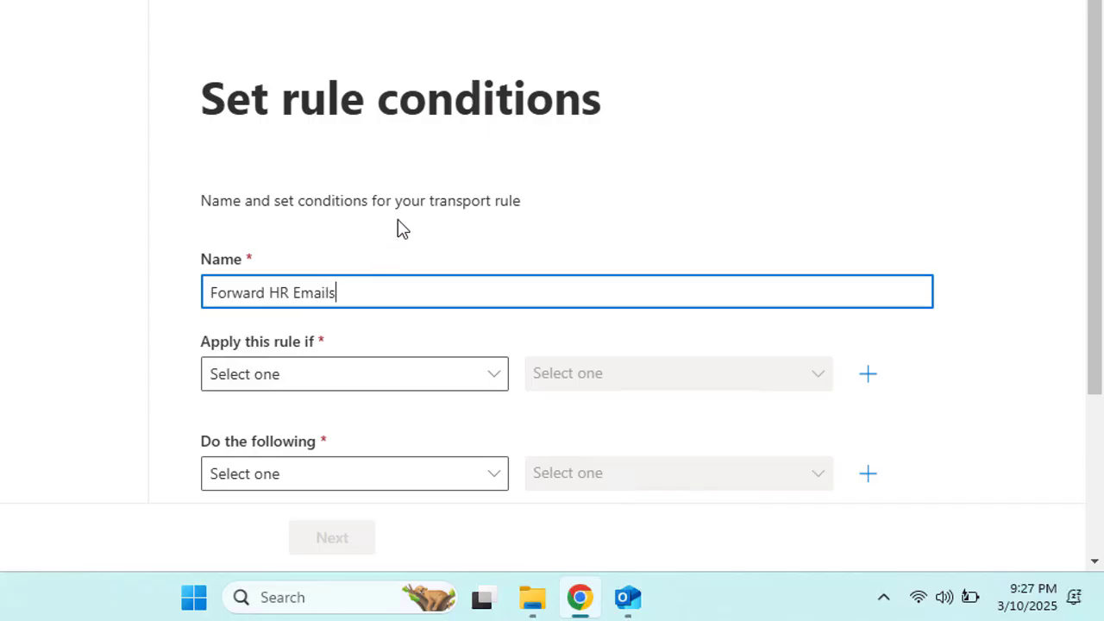
- Set the rule to apply if the recipient "is external/internal" with the location "Inside the organization"
left_click(491, 380)
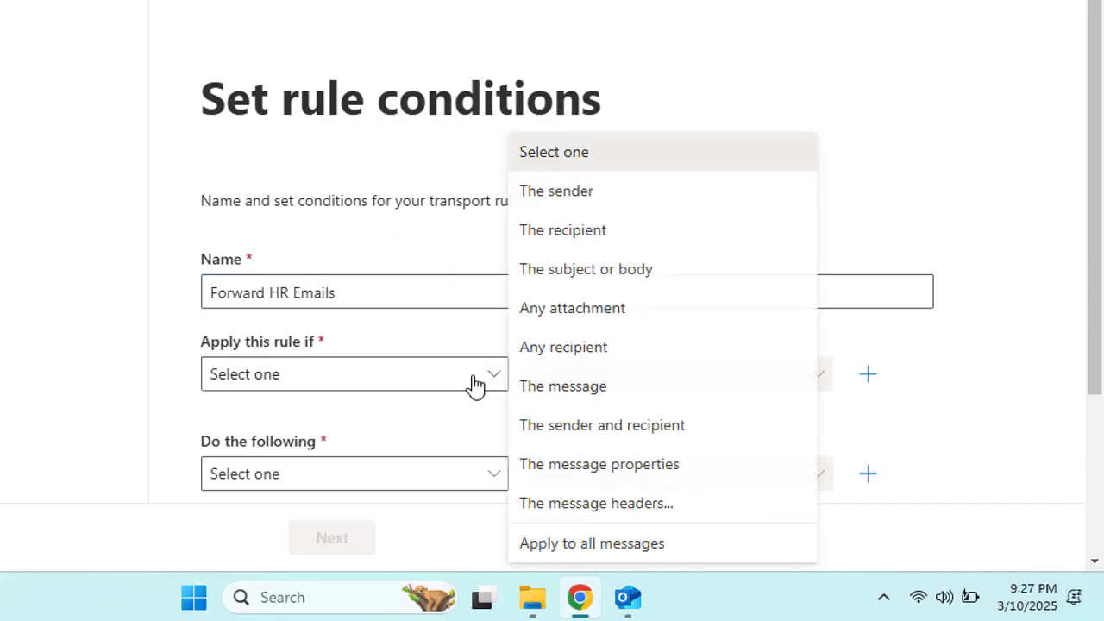
left_click(615, 242)
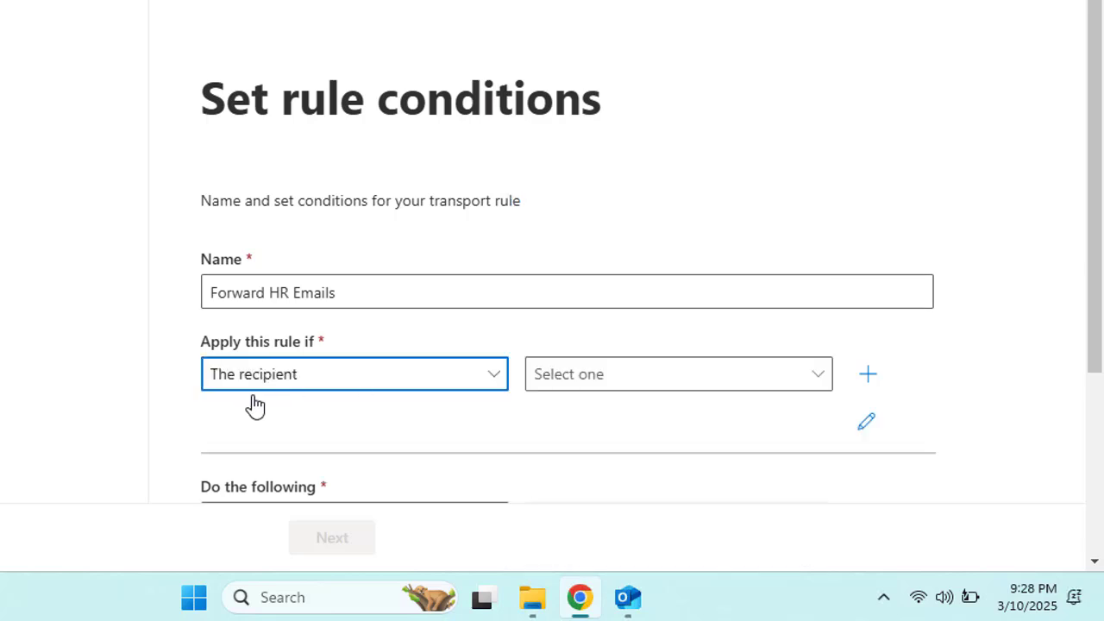
left_click(588, 377)
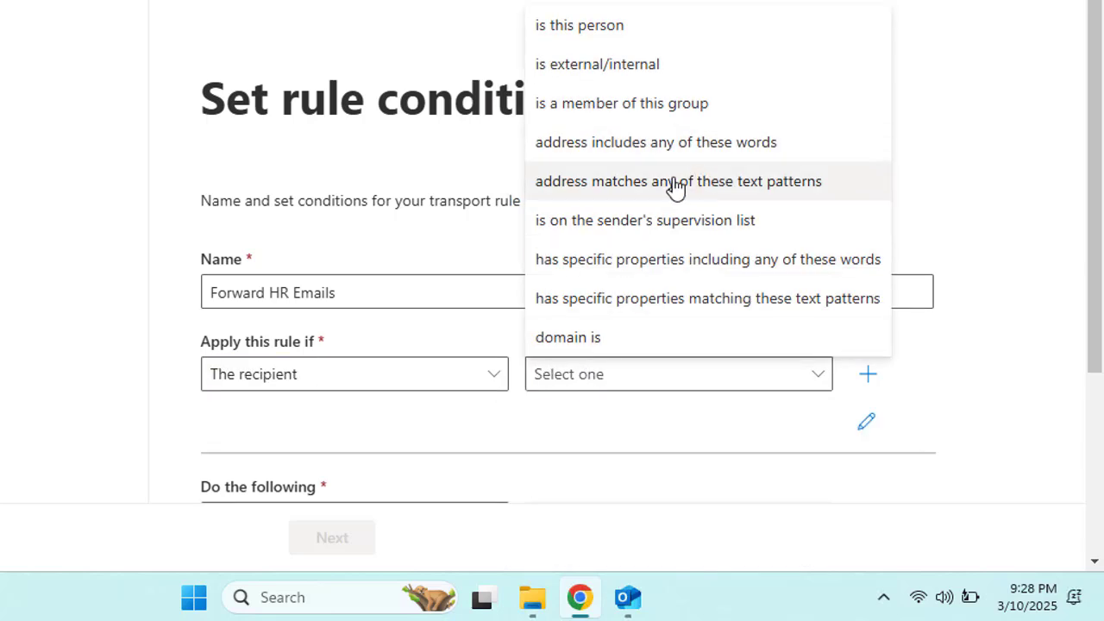
left_click(656, 65)
left_click(579, 128)
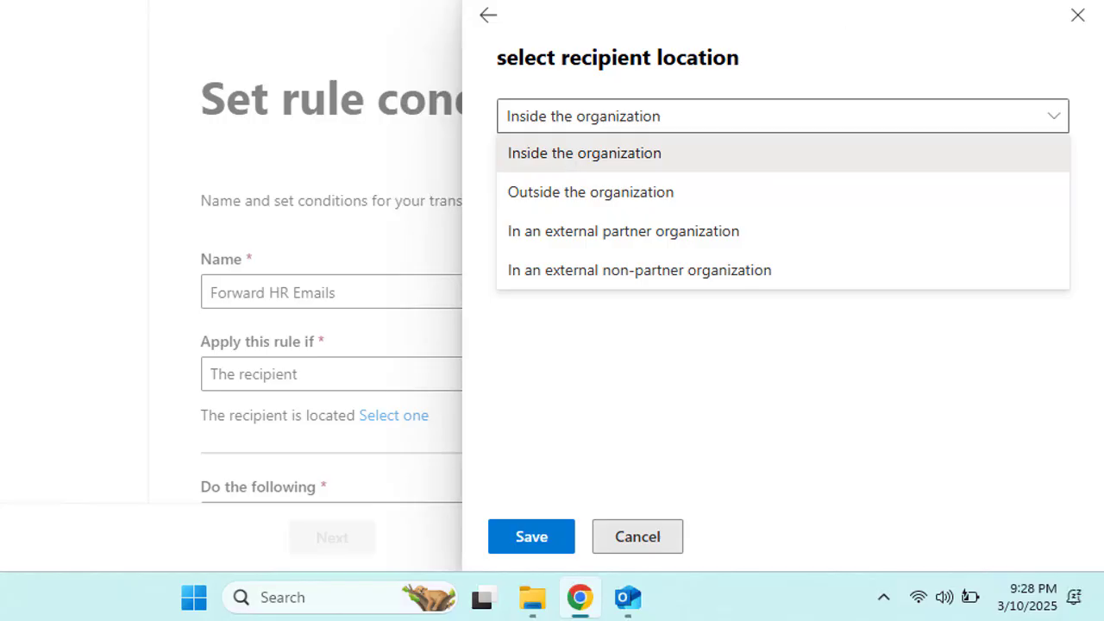
left_click(595, 157)
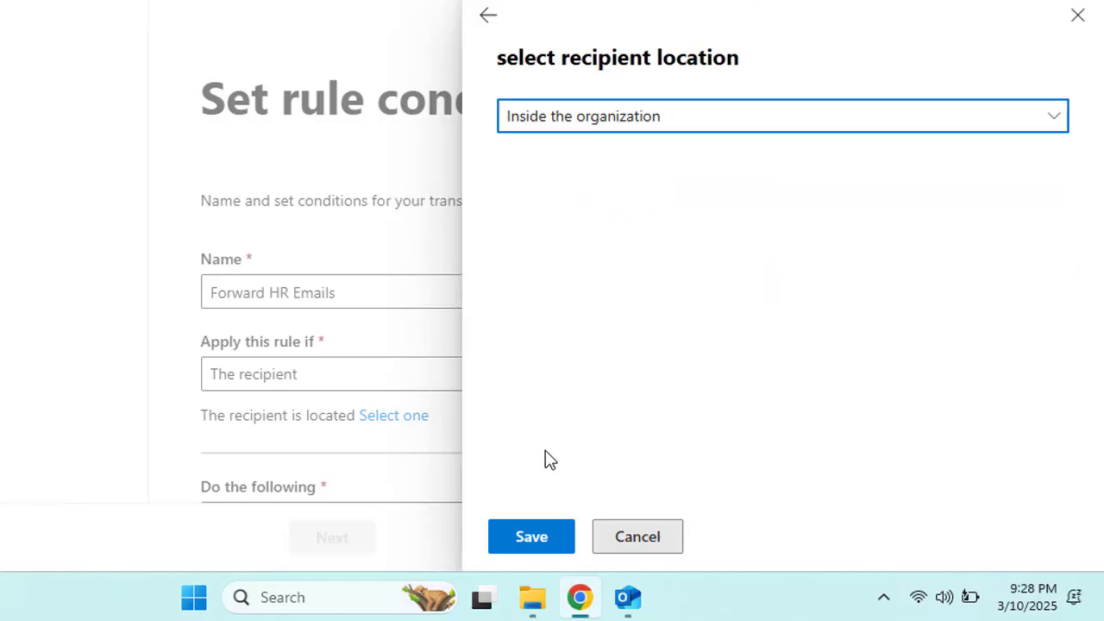
left_click(533, 538)
- Set the rule's action to "Redirect the message to" with "these recipients", and choose the test user account as recipient
scroll(428, 214, "down", 3)
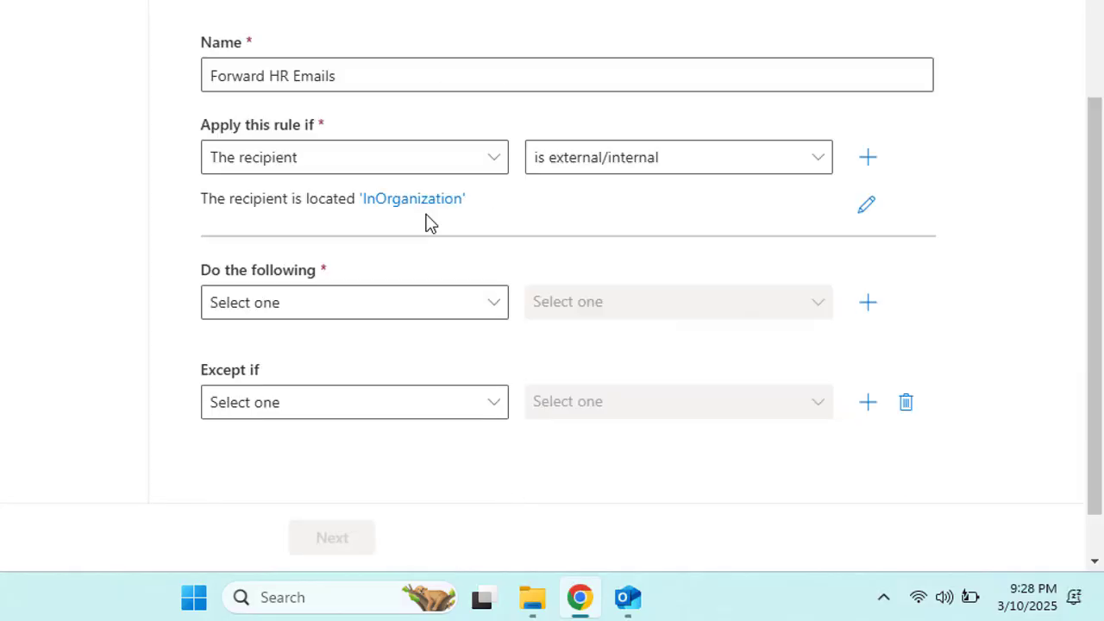
left_click(403, 313)
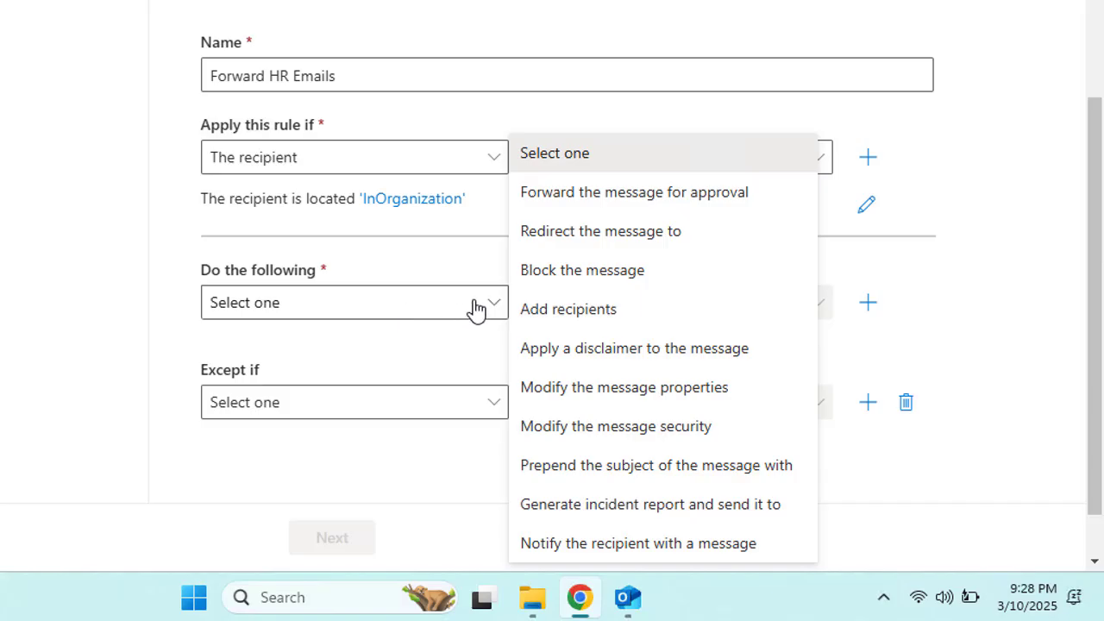
left_click(647, 239)
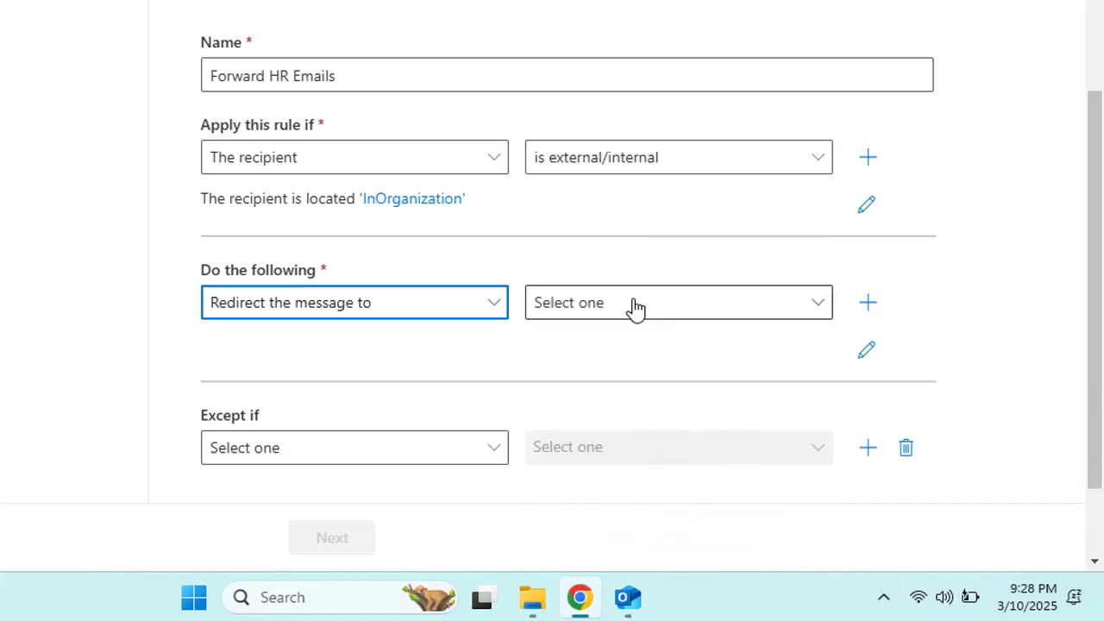
left_click(645, 308)
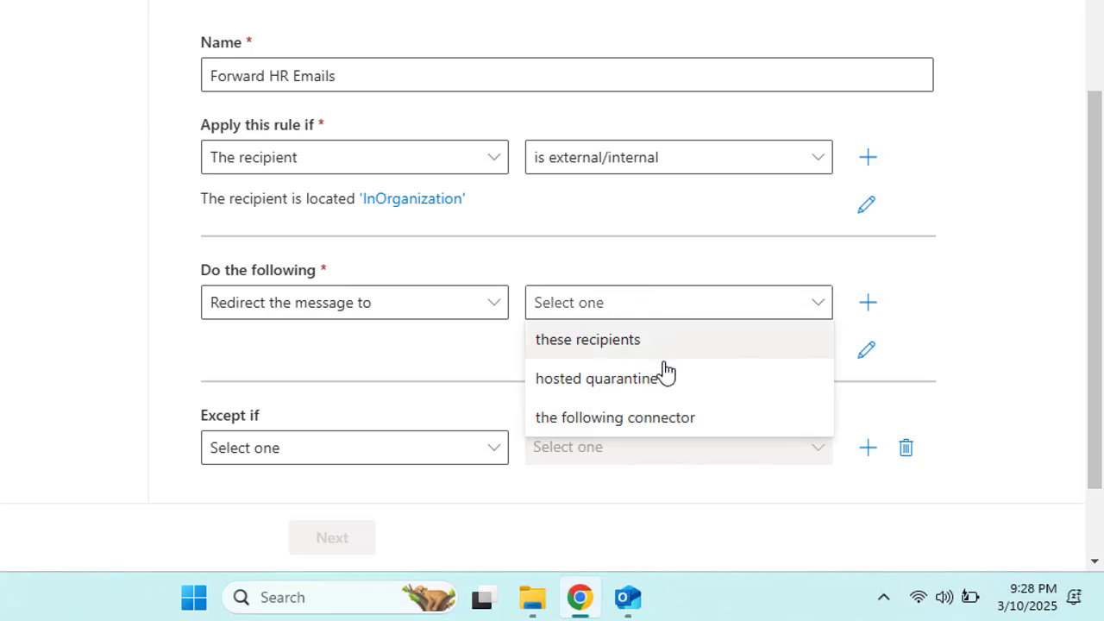
left_click(631, 345)
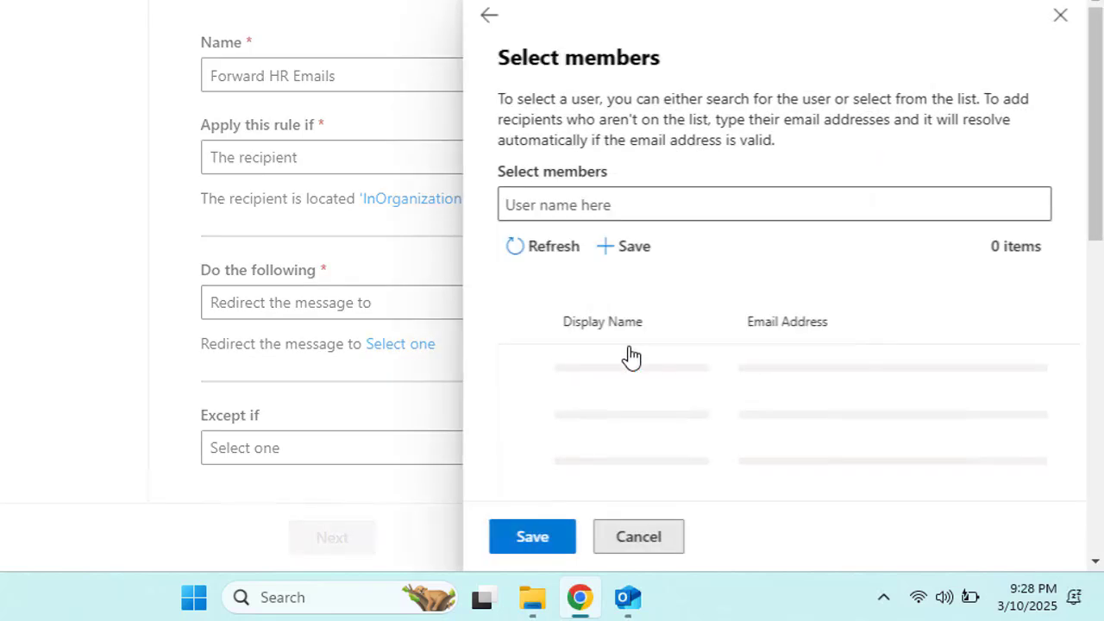
scroll(617, 412, "down", 1)
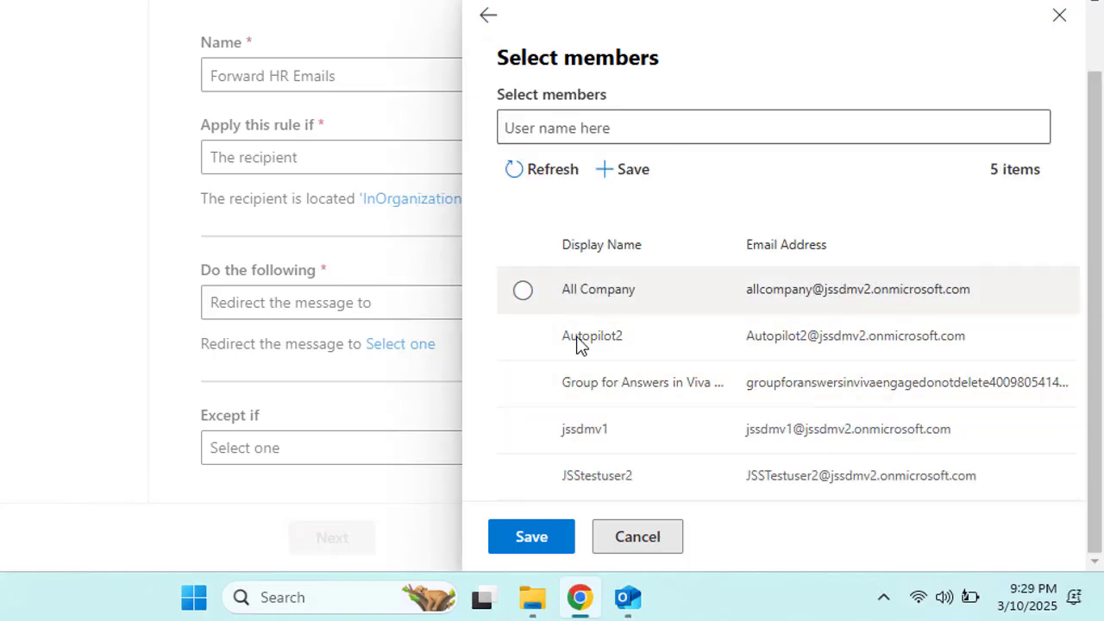
left_click(523, 479)
left_click(531, 537)
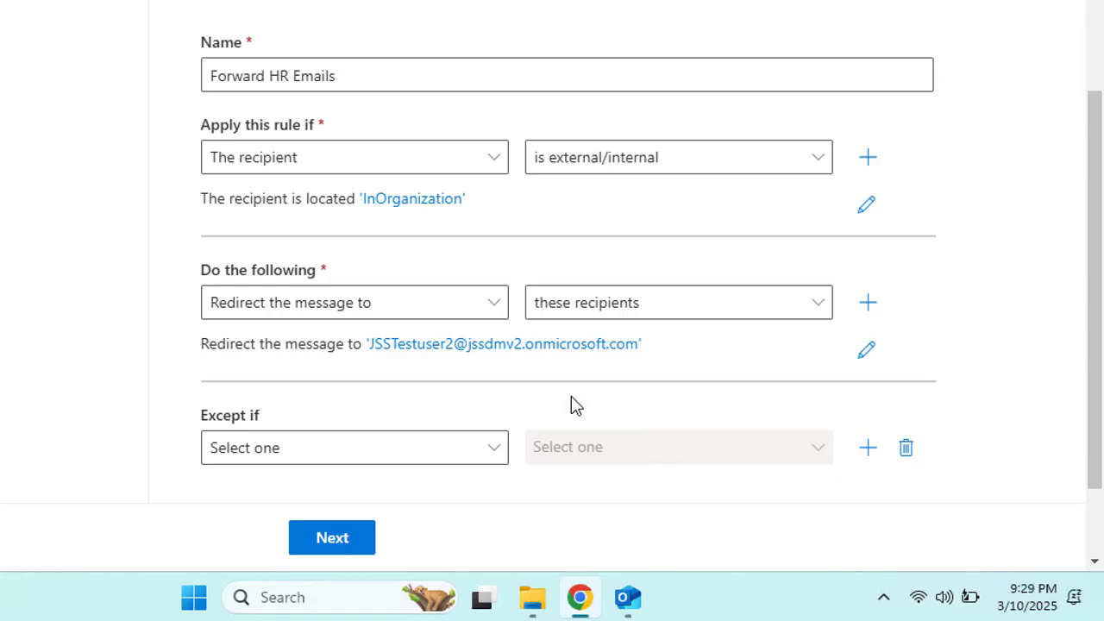
- Finish creating the "Forward HR Emails" rule in Enforce mode with severity "Not specified", and return to the rules list
left_click(357, 549)
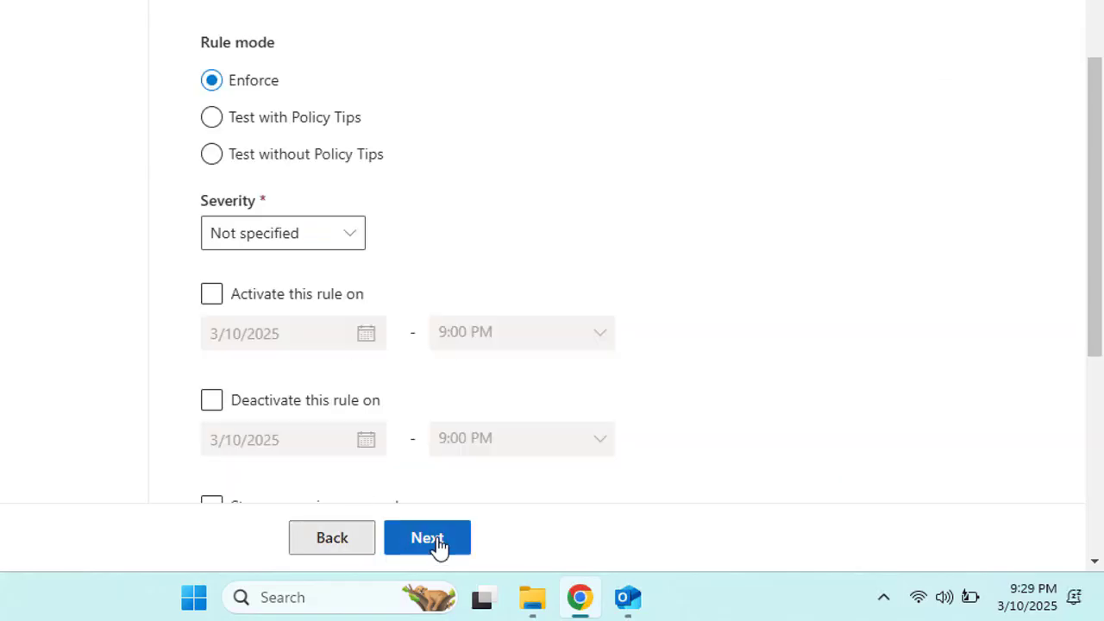
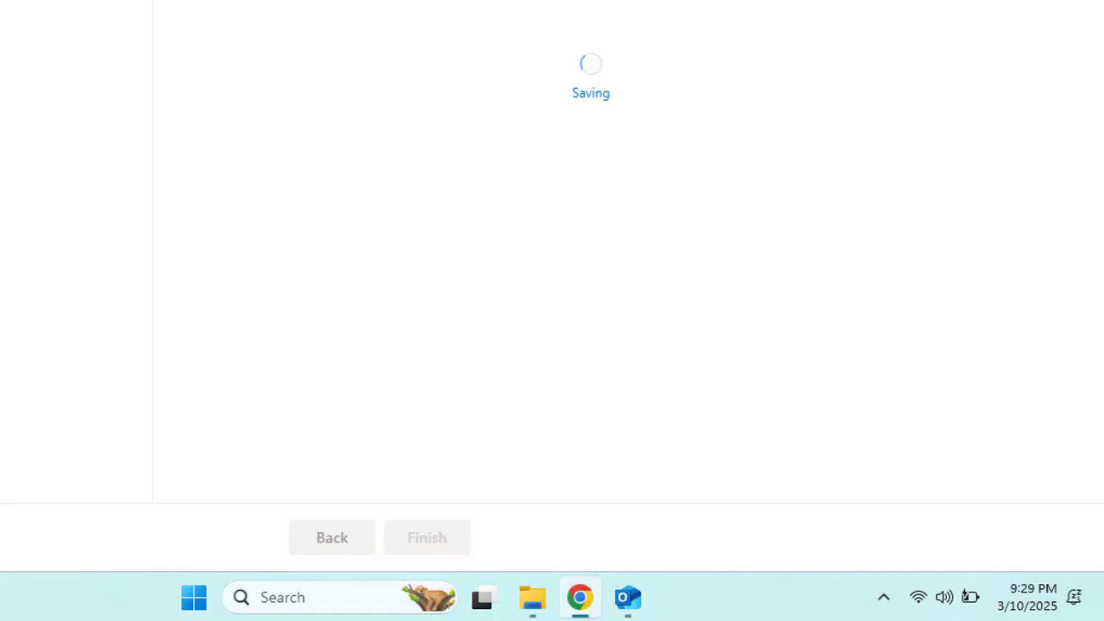
left_click(356, 542)
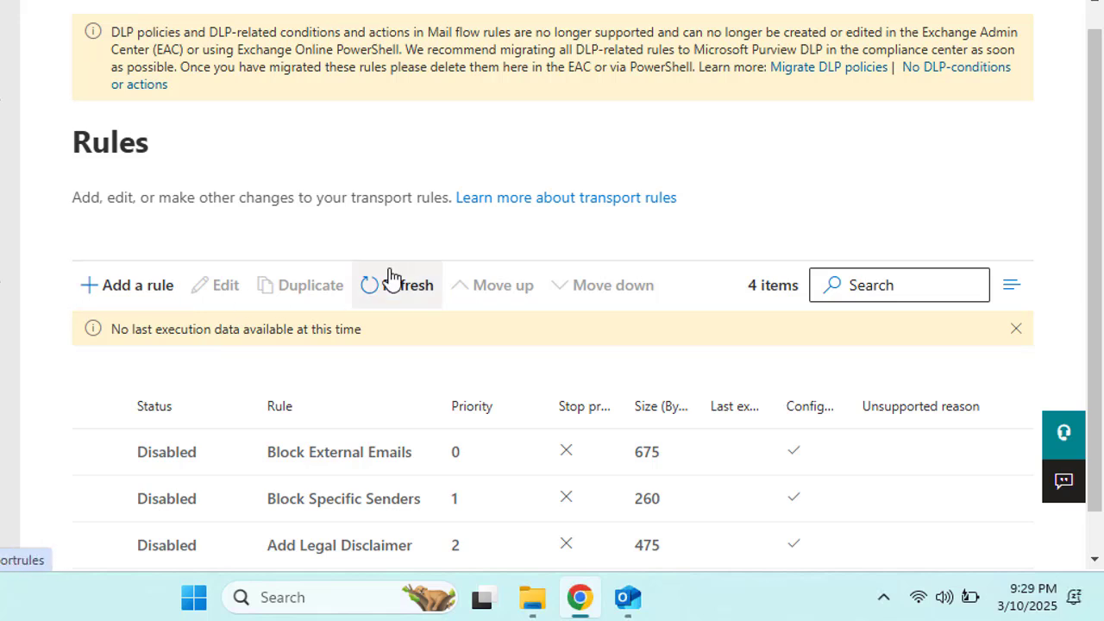
scroll(328, 337, "down", 1)
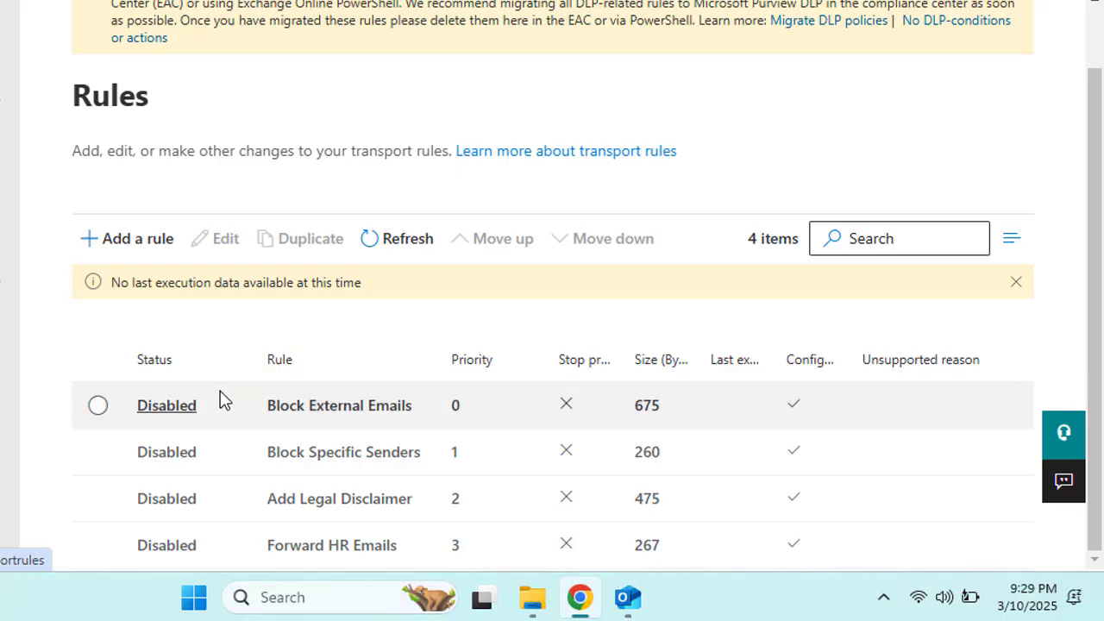
- Review the details and rule settings of the "Block External Emails" rule, and close them without changes
left_click(95, 411)
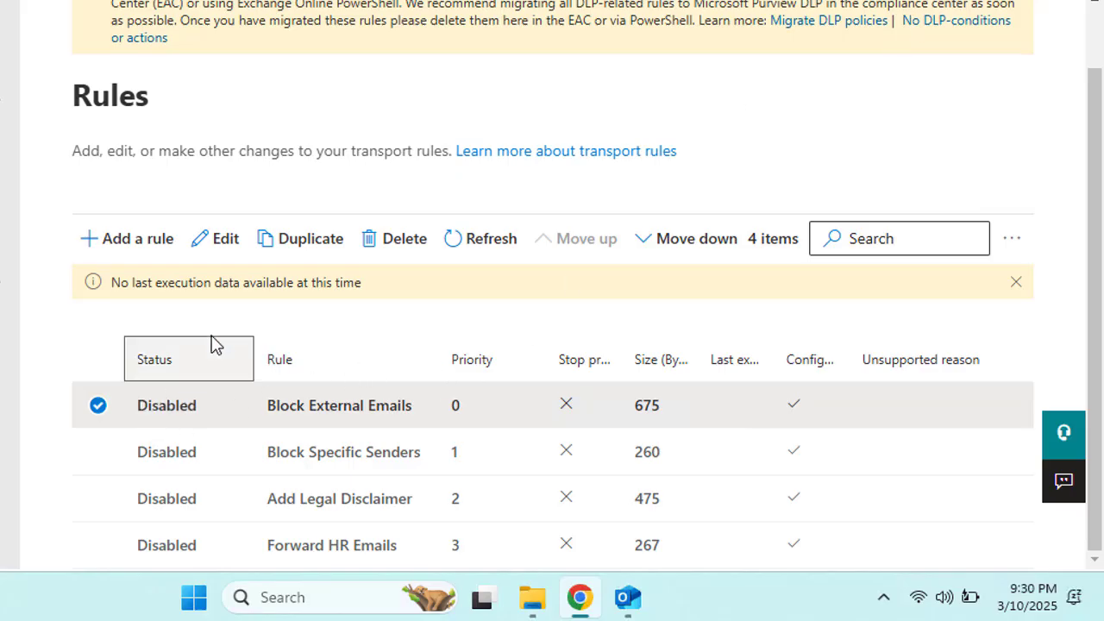
left_click(93, 410)
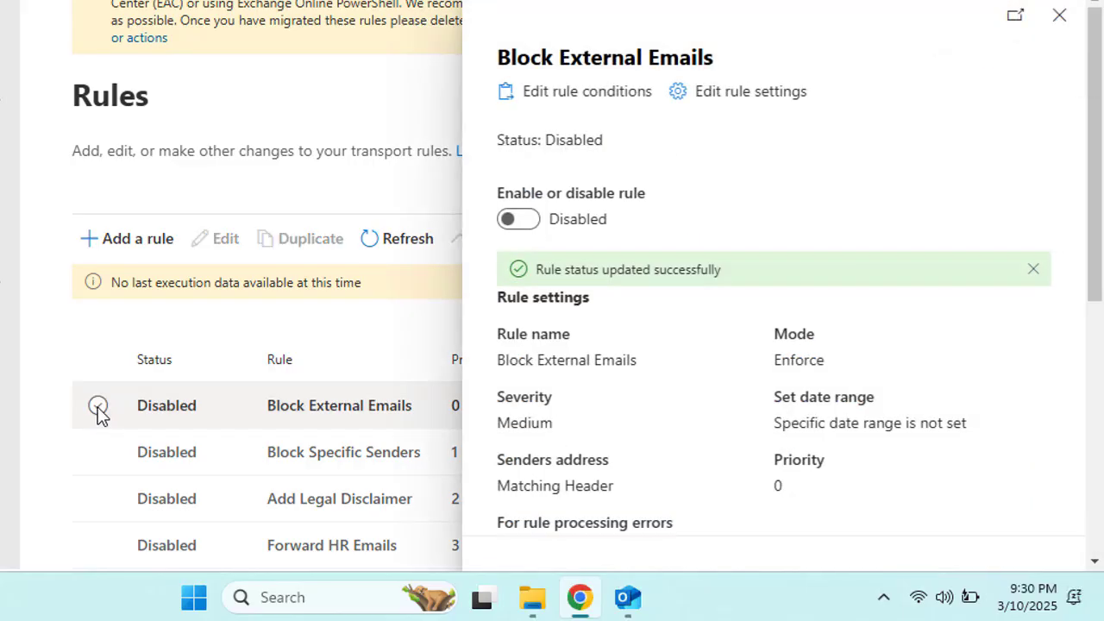
left_click(98, 409)
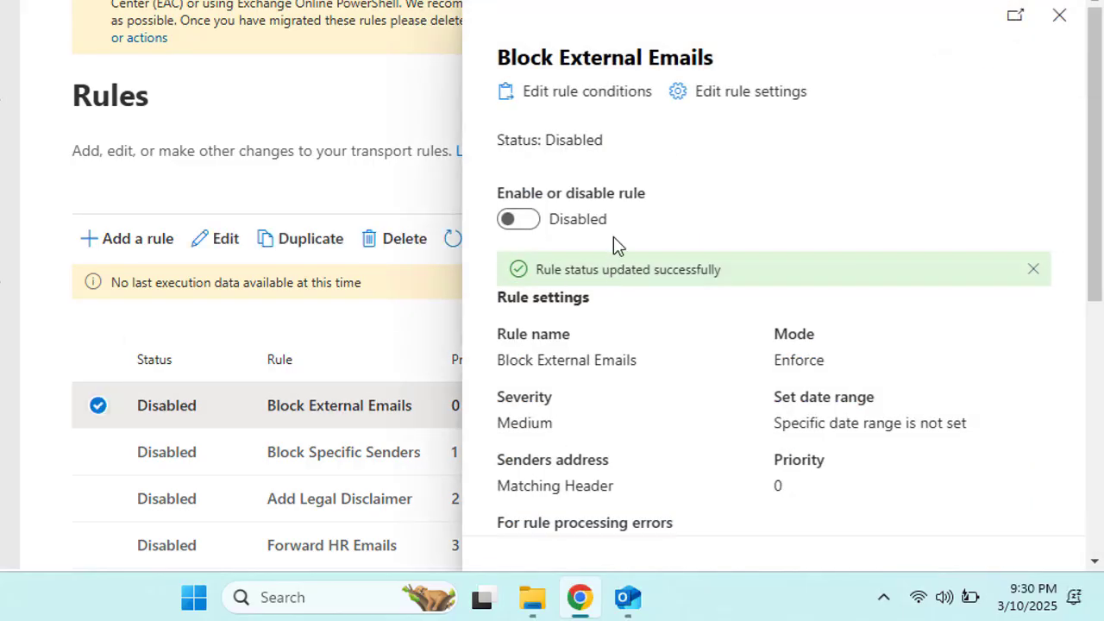
left_click_drag(1095, 213, 1085, 496)
scroll(1065, 290, "up", 8)
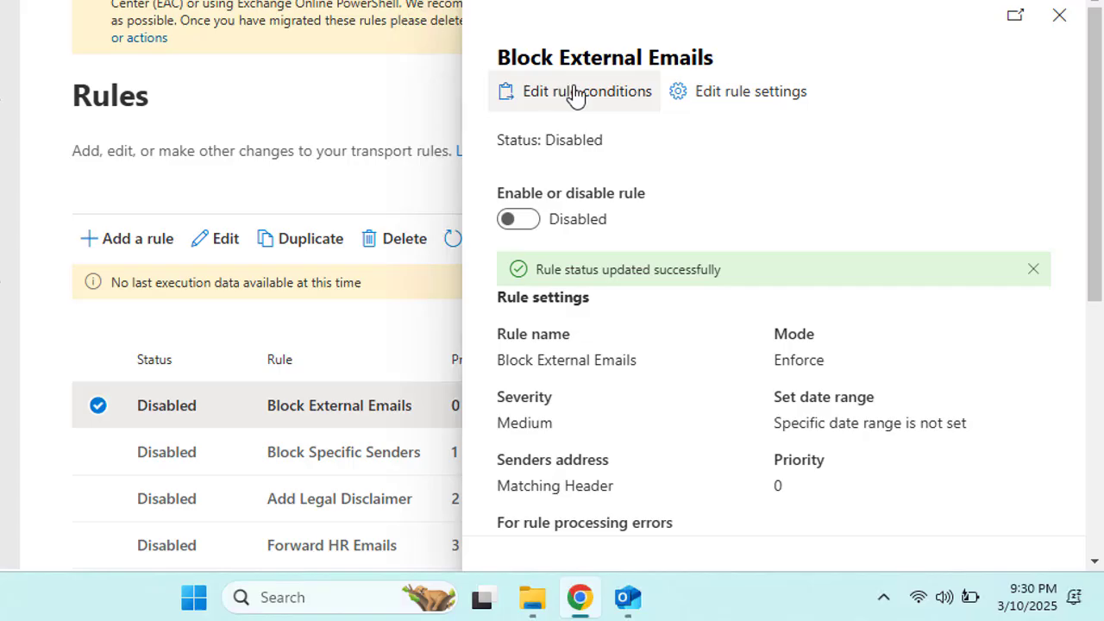
left_click(735, 94)
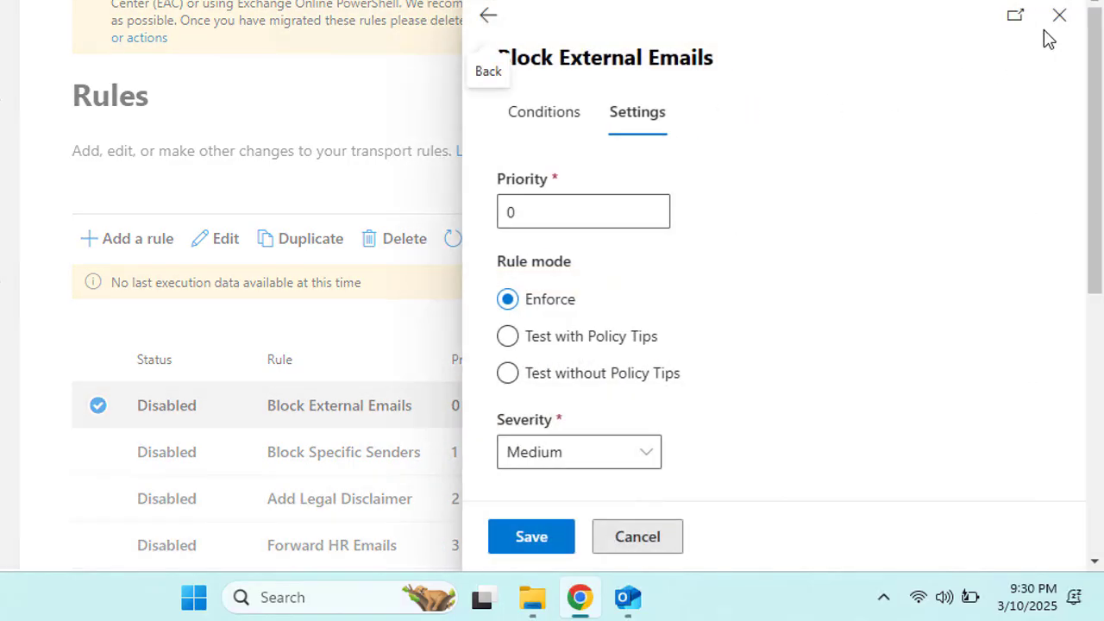
left_click(1060, 16)
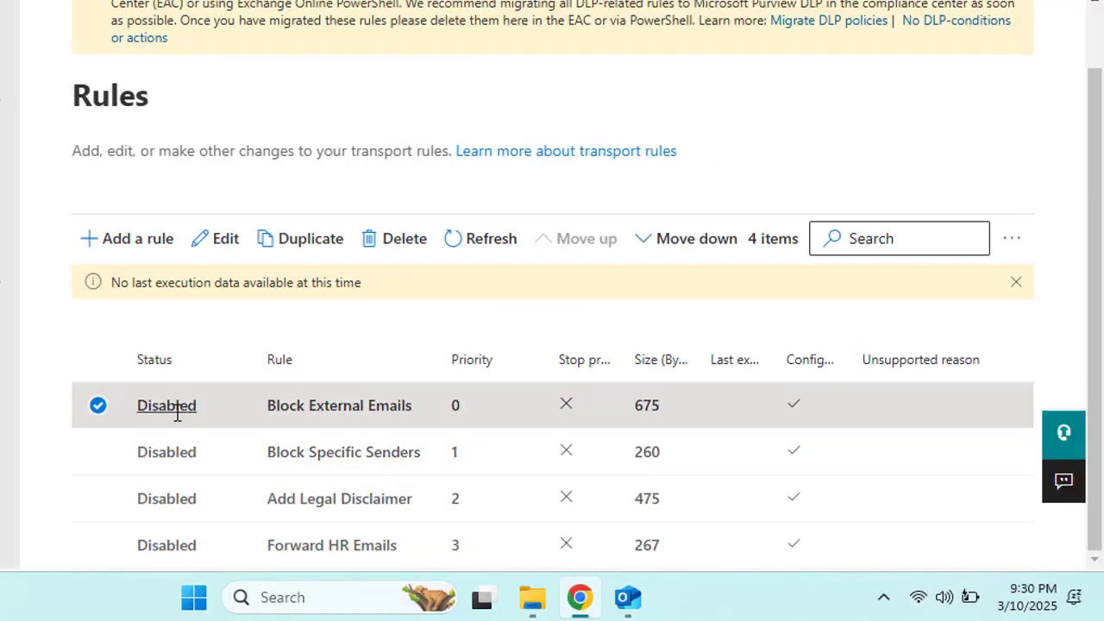
- Check the enable or disable option in the "Block External Emails" rule's details, and close the details
left_click(177, 412)
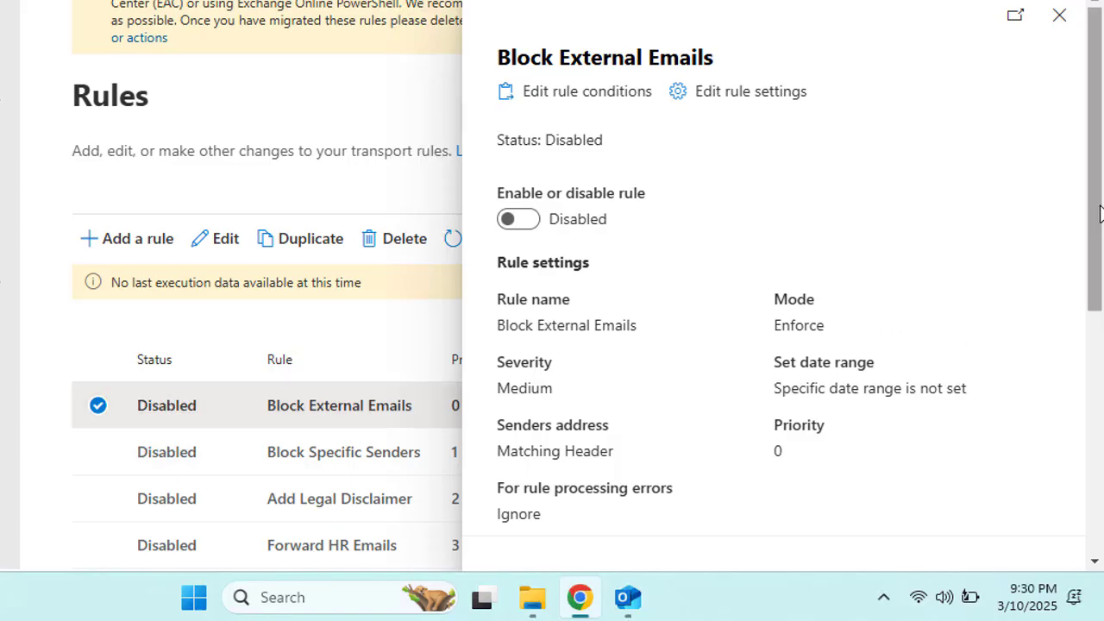
left_click_drag(1099, 213, 1092, 178)
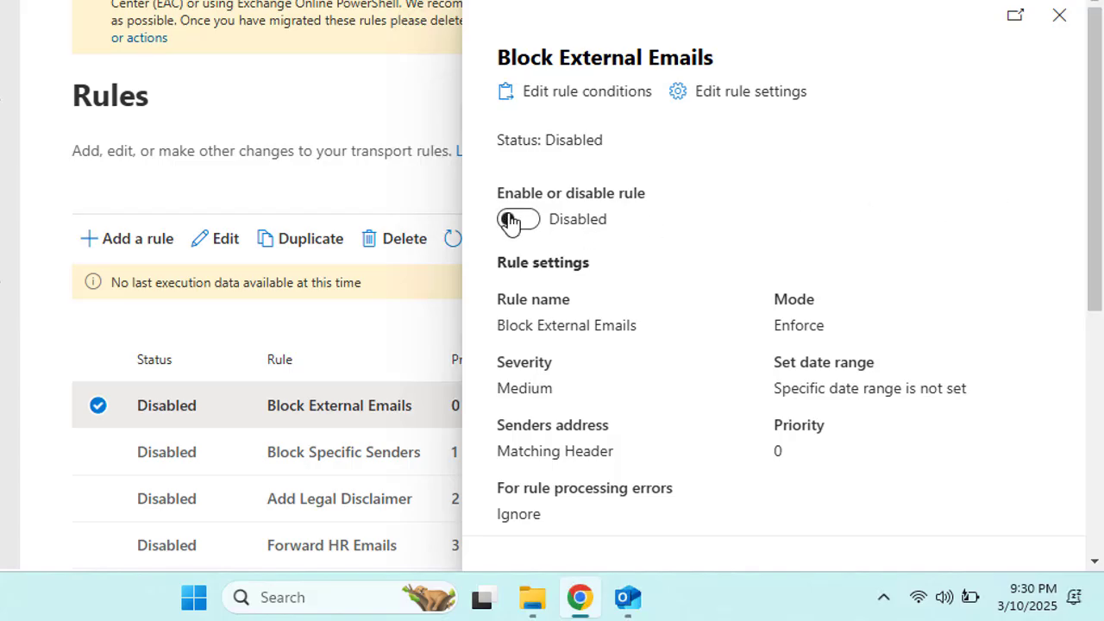
left_click(1061, 16)
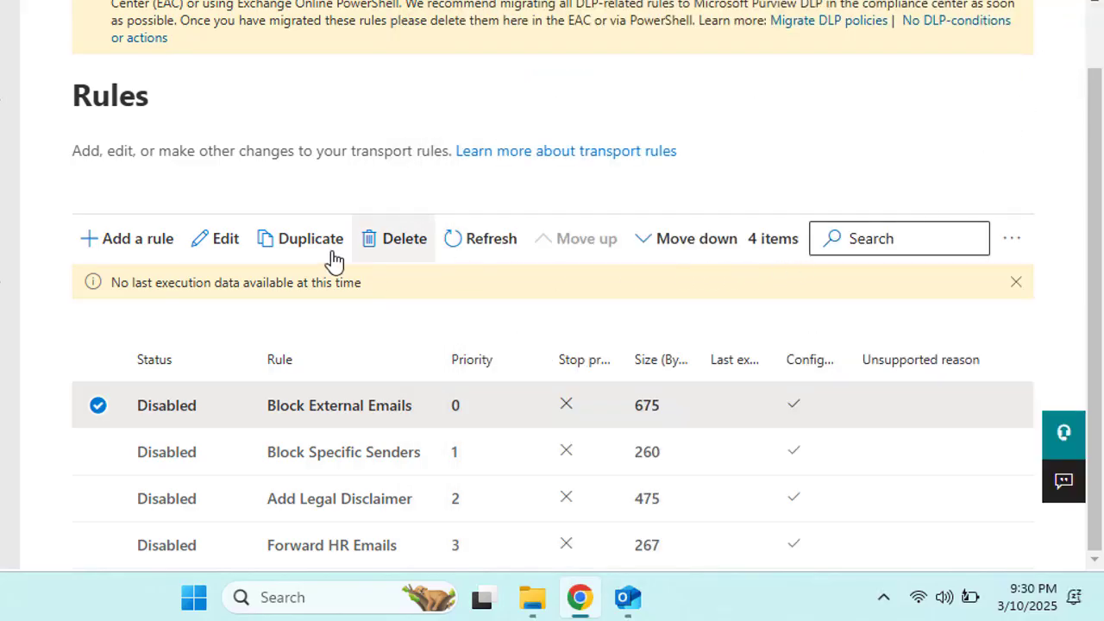